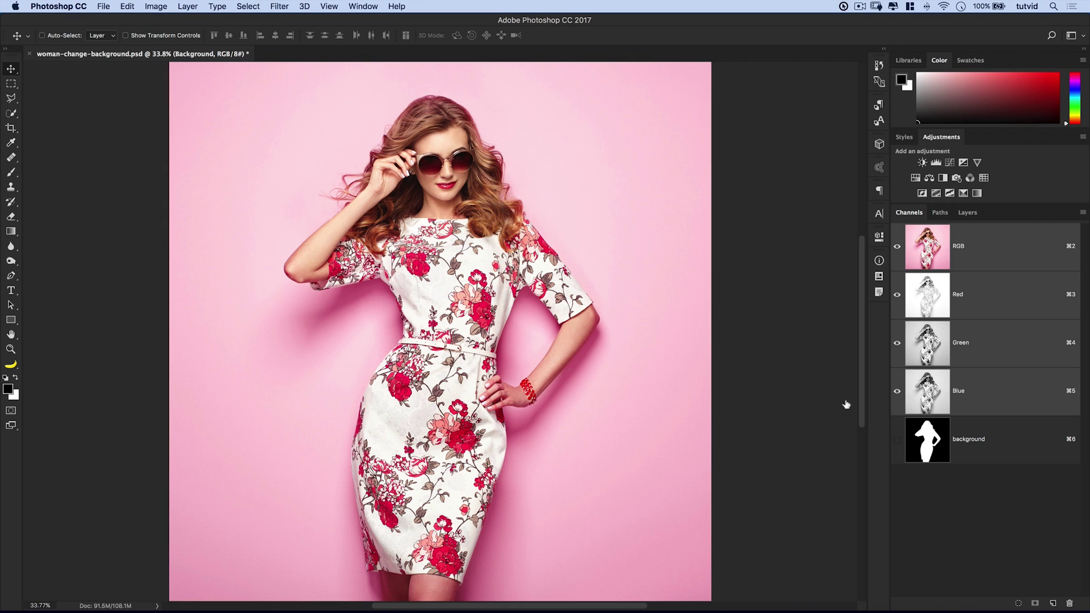
Load the saved background channel as a selection around the woman.
left_click(11, 114)
left_click(246, 6)
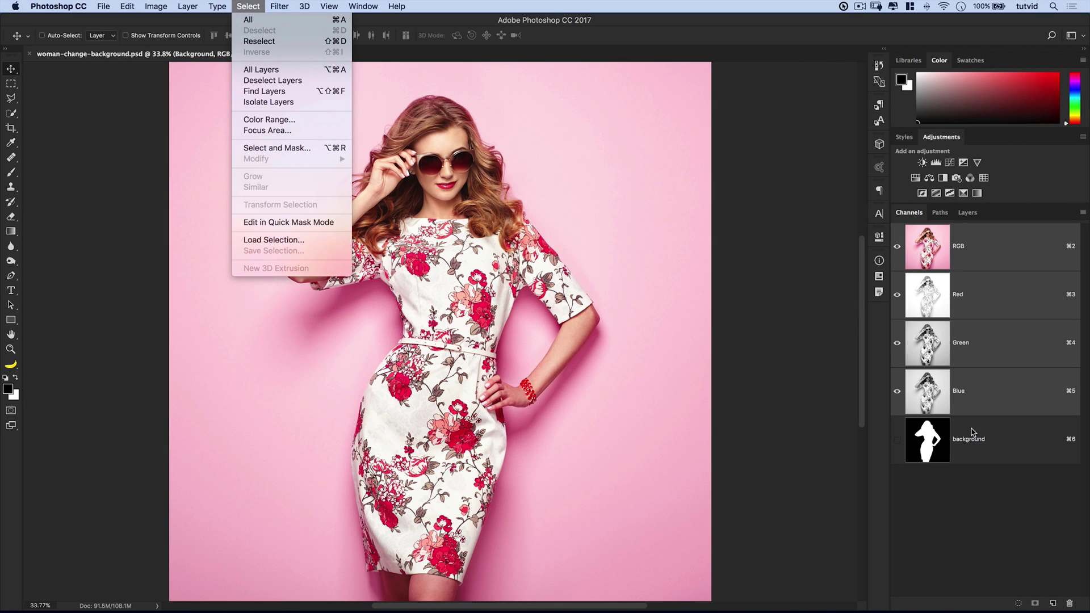
left_click(930, 453)
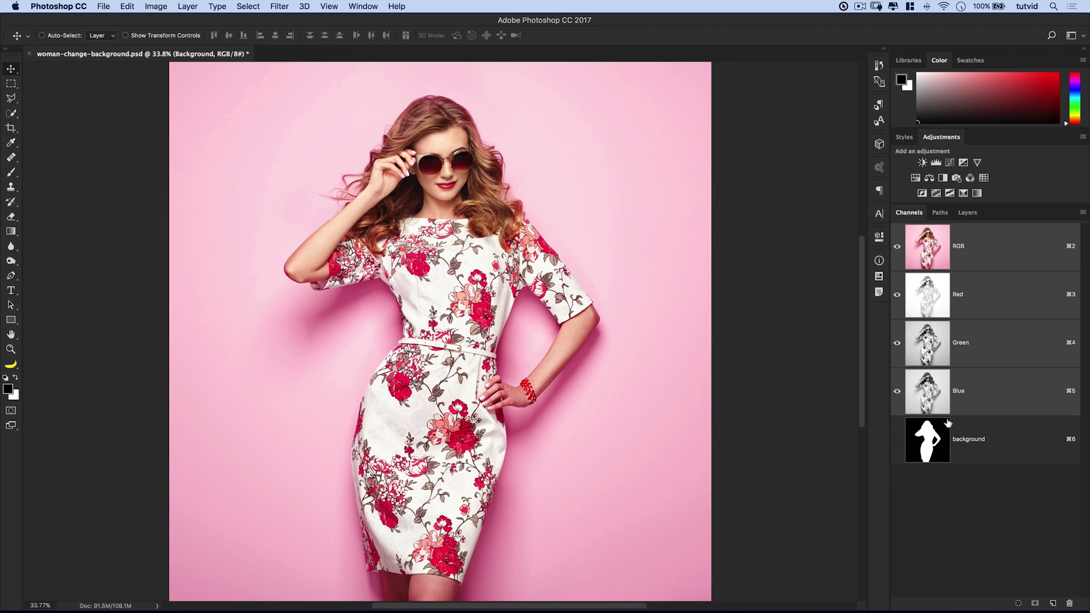
key("super")
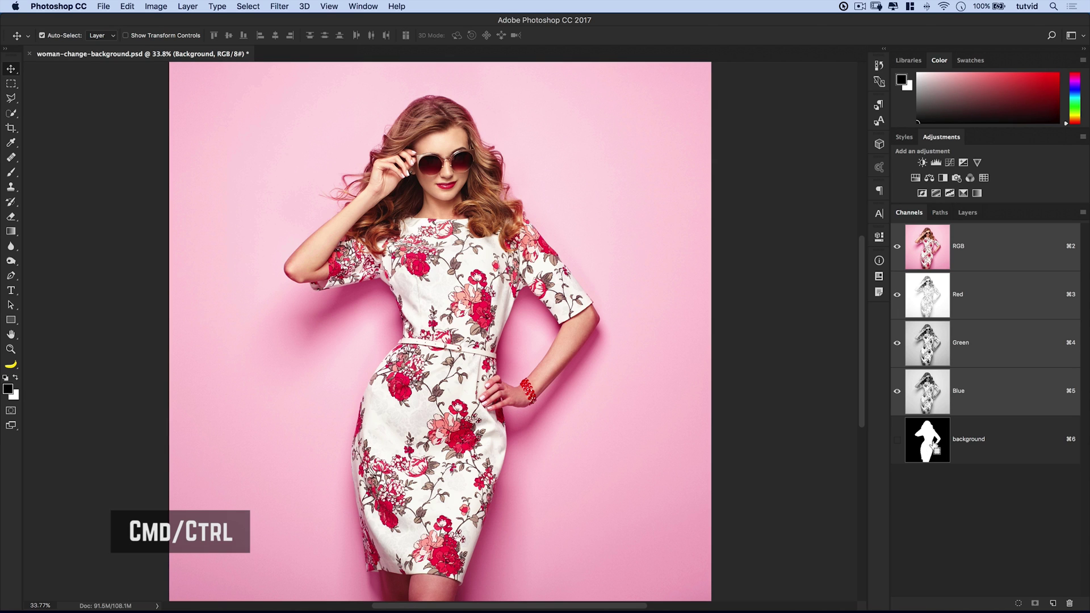
left_click(934, 441, "super")
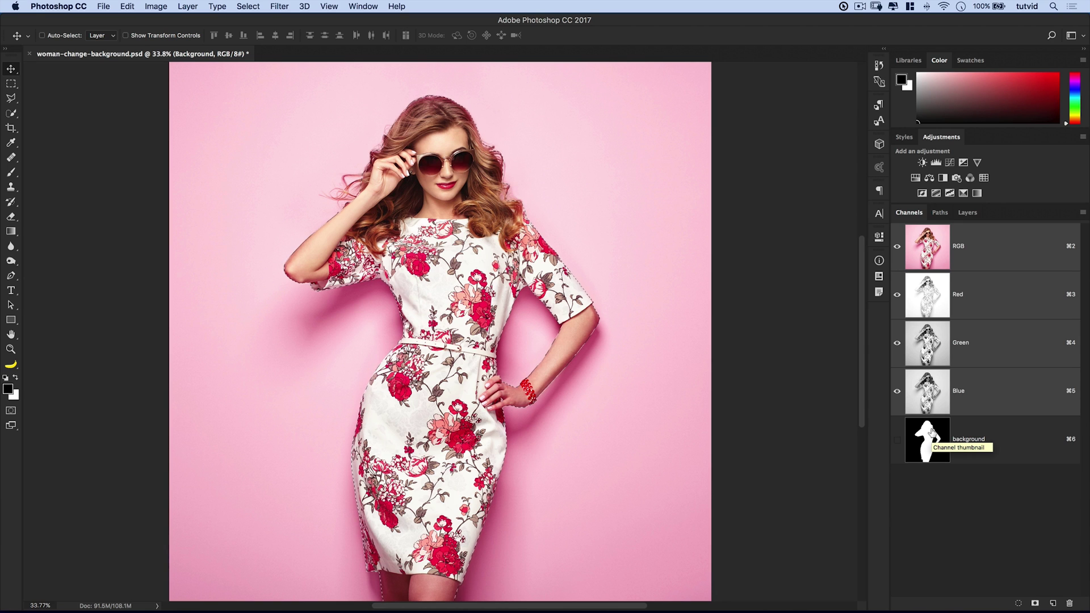
Inspect the background channel alone and overlaid on the photo, and return to the RGB composite with the overlay hidden.
left_click(918, 446)
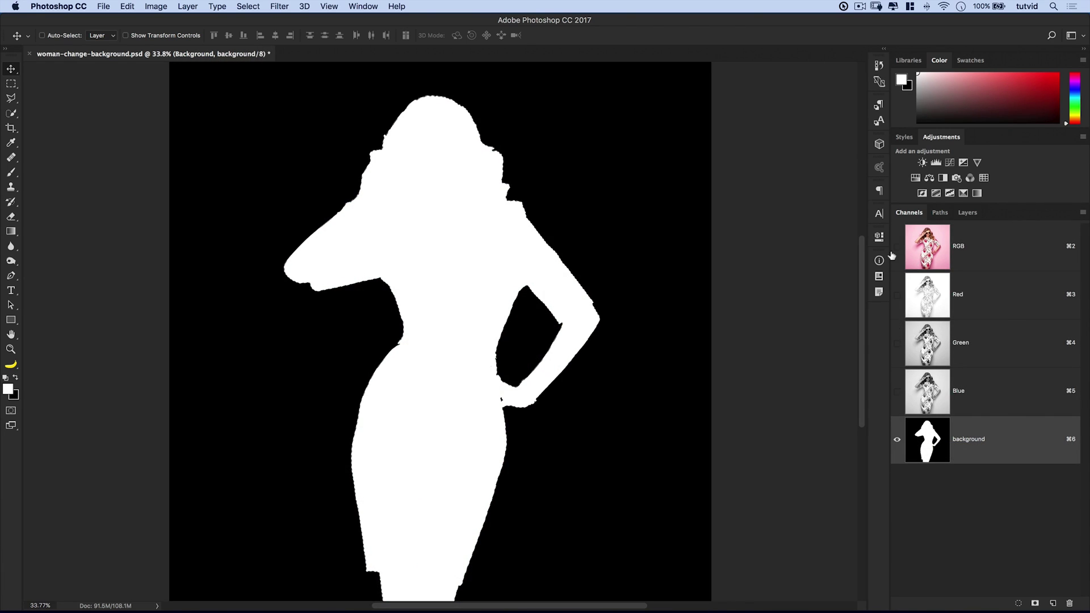
left_click(897, 246)
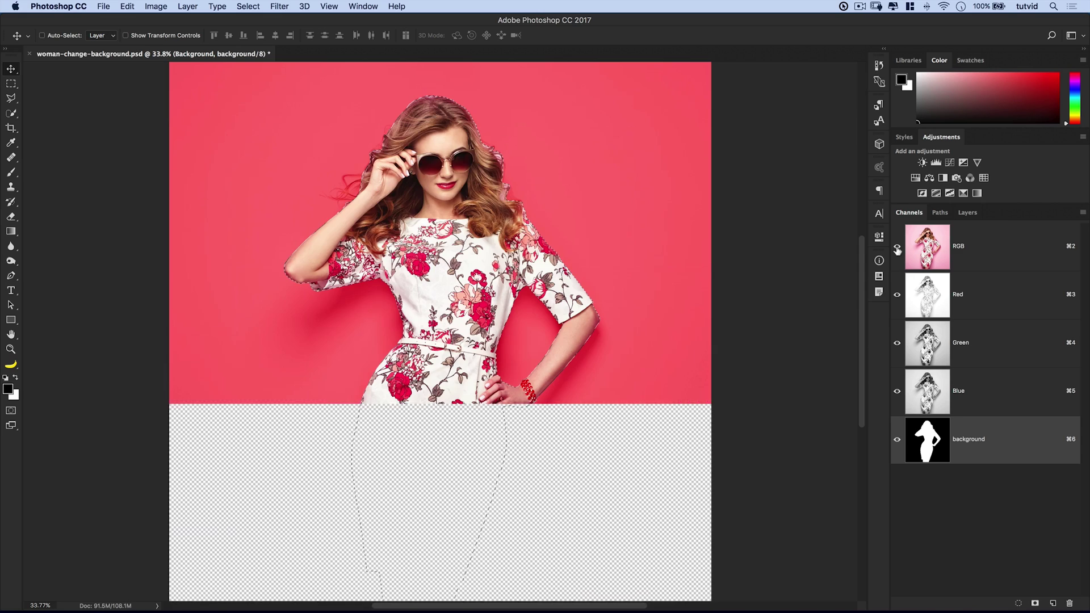
left_click(898, 442)
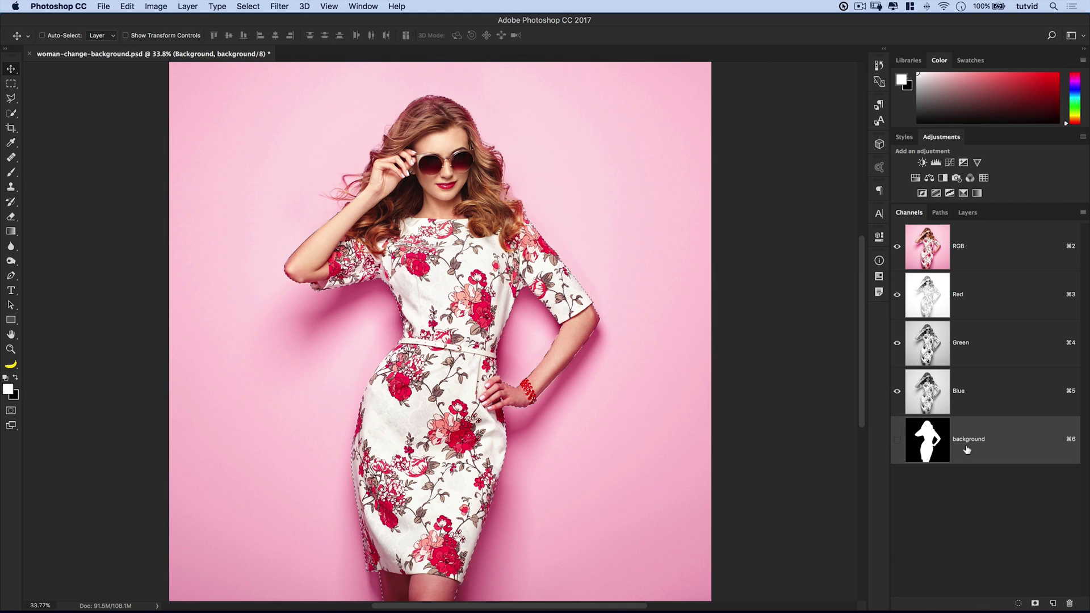
left_click(998, 250)
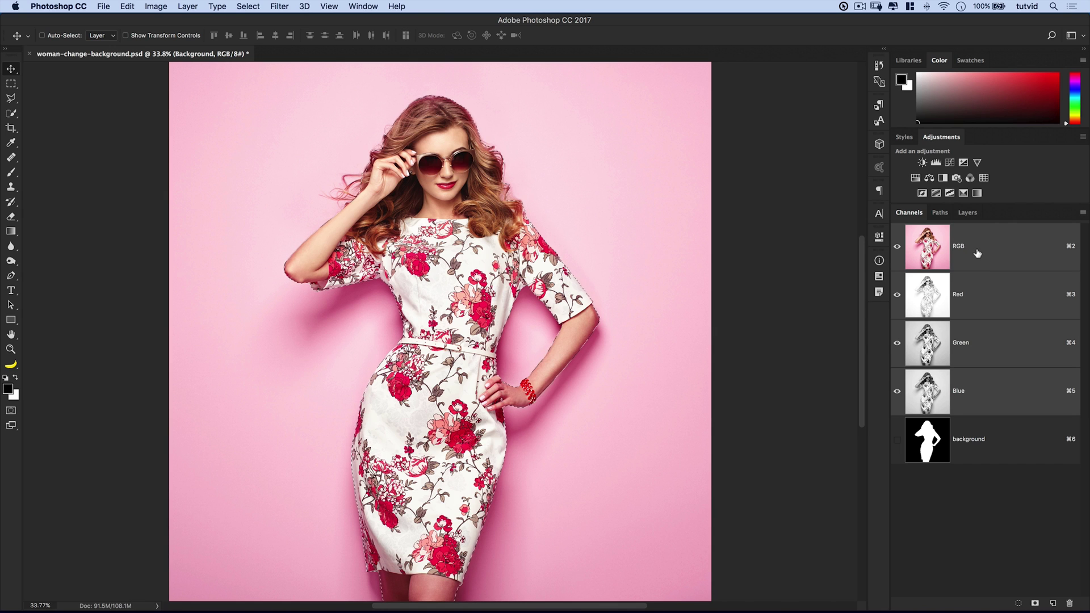
Open the Background layer's selection in Select and Mask, with the woman's head and hair in close view.
left_click(968, 213)
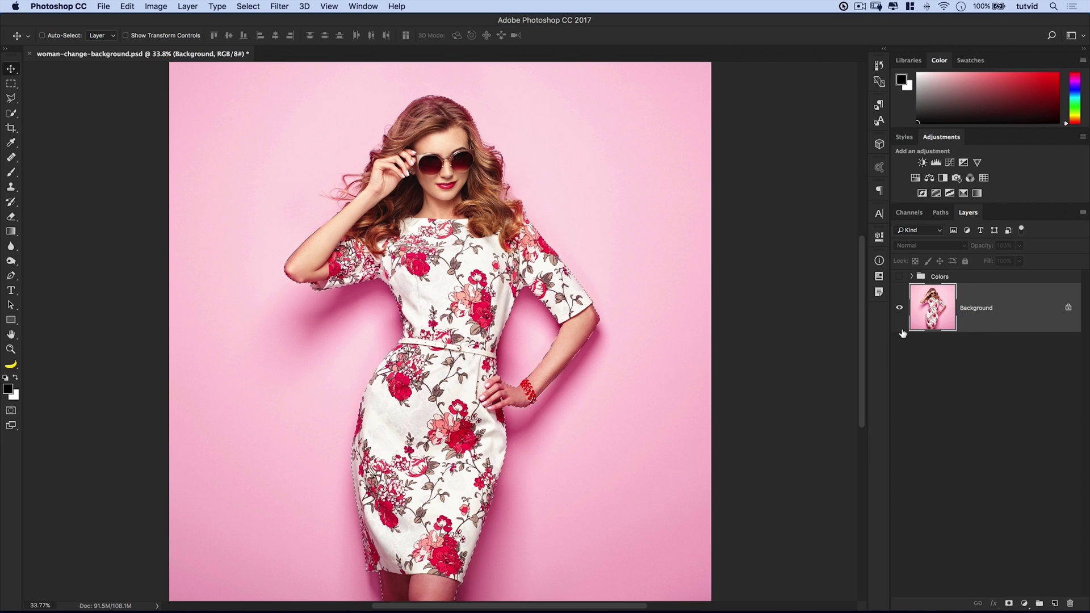
left_click(255, 7)
left_click(278, 149)
key("super+plus")
key("super+plus")
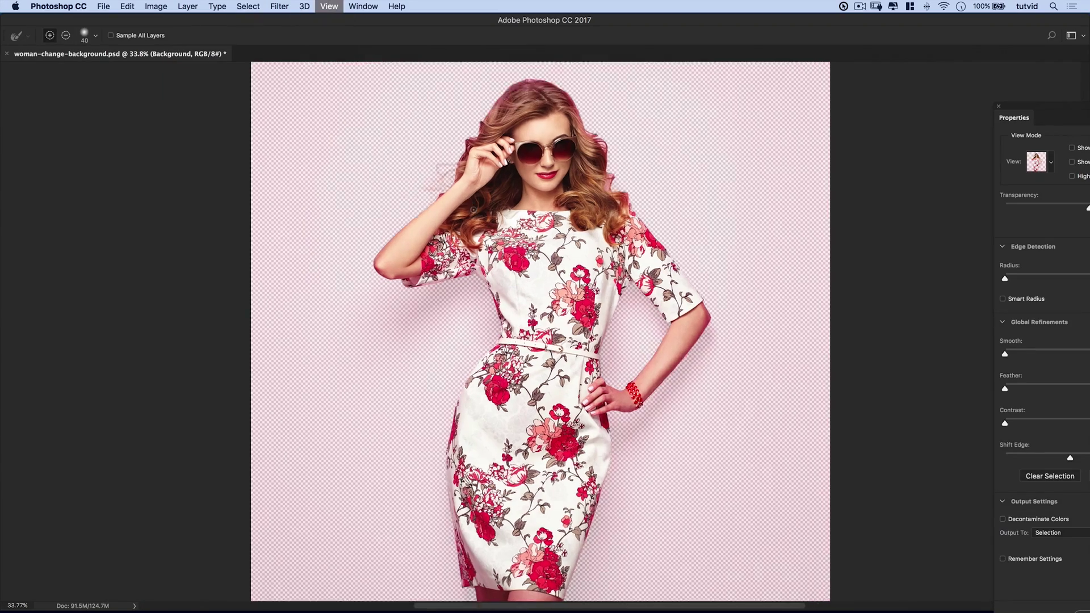
left_click_drag(561, 215, 536, 450)
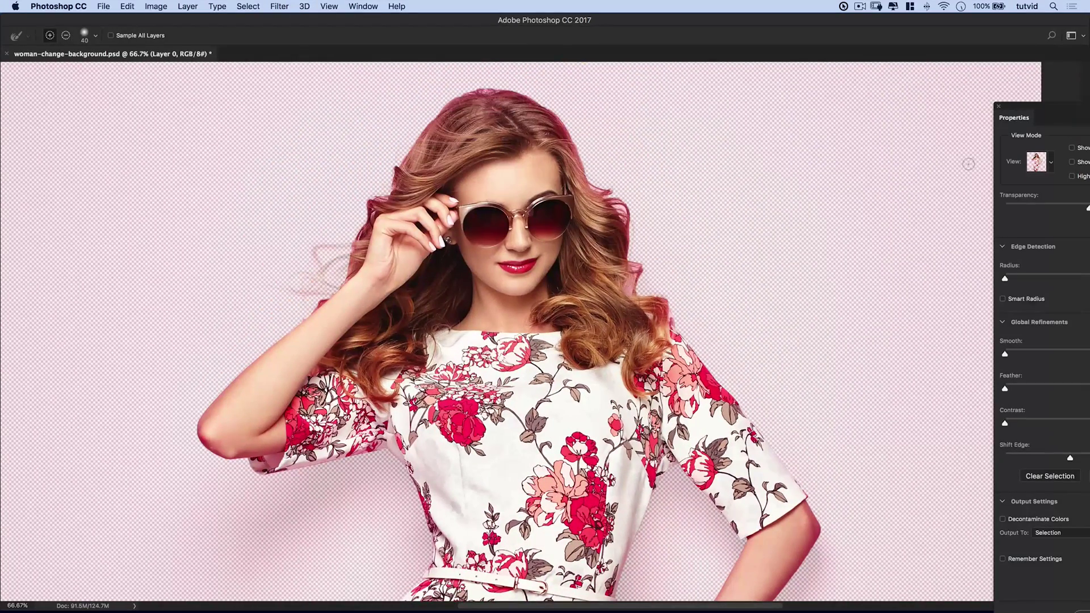
Move the refinement settings and tool set next to each other over the canvas, and set the preview transparency to 60%.
left_click_drag(1046, 110, 794, 76)
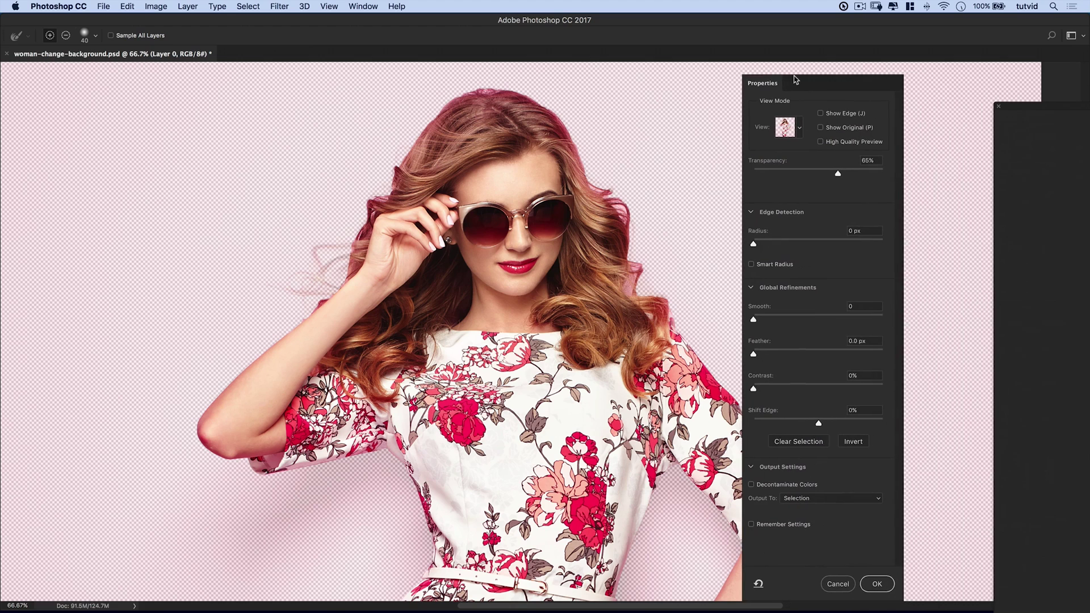
left_click_drag(1008, 108, 928, 97)
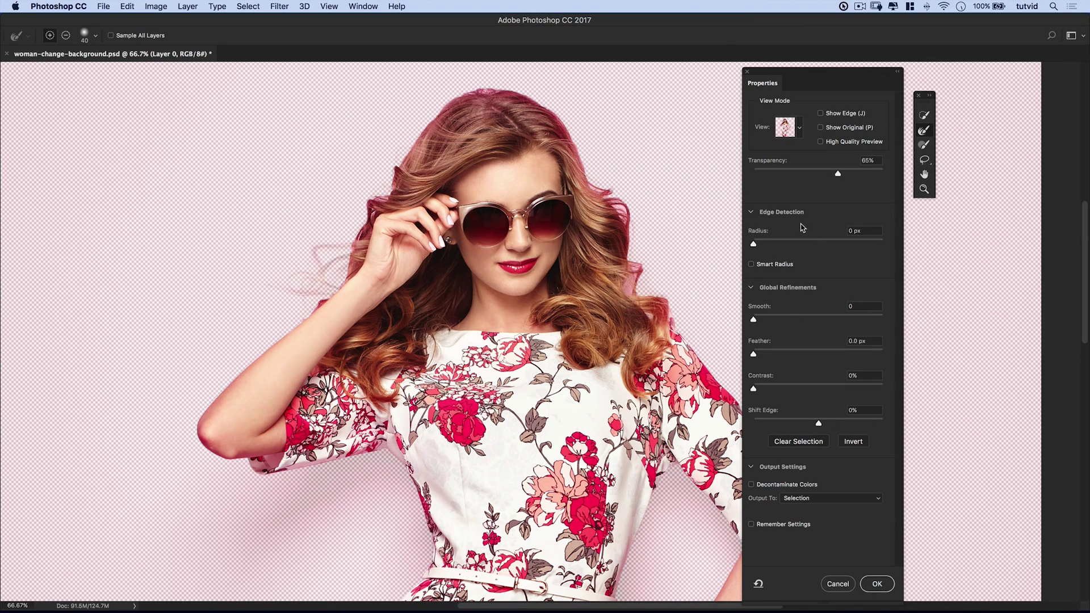
left_click_drag(857, 174, 886, 175)
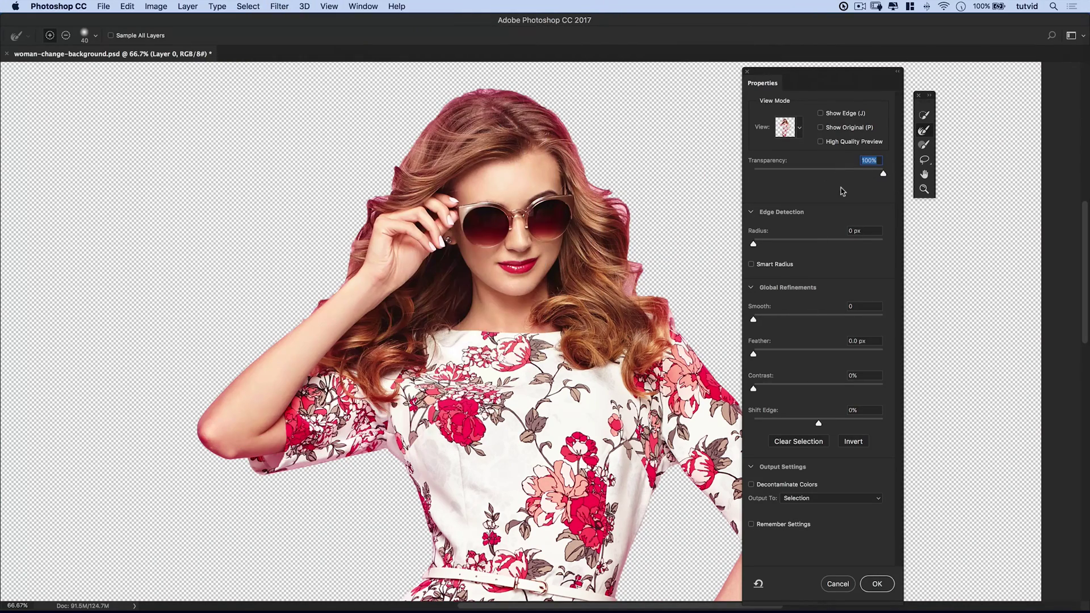
left_click_drag(838, 171, 831, 172)
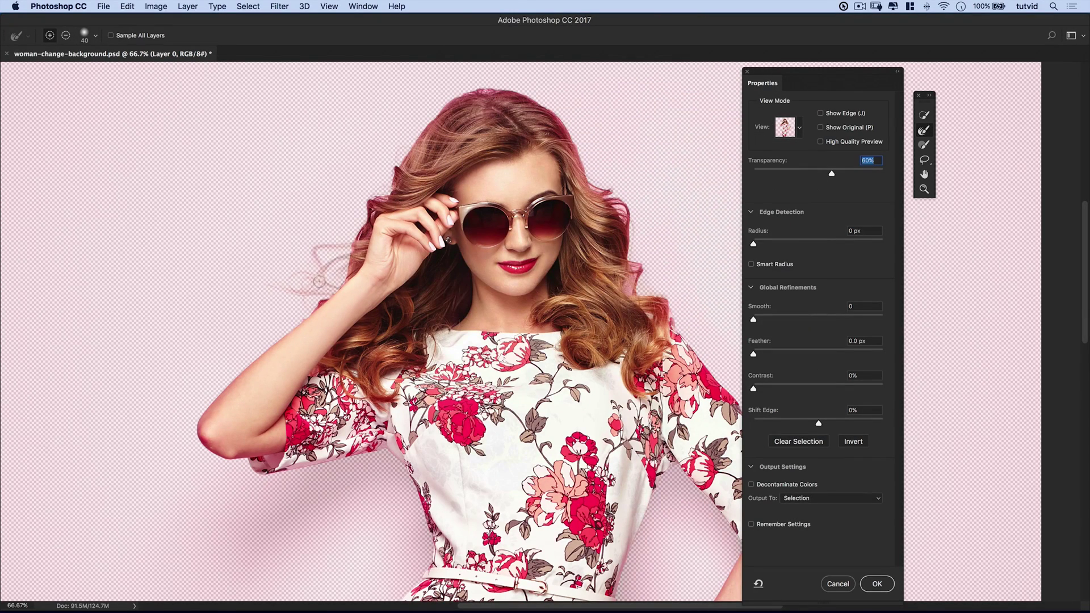
Refine the selection around the loose strands and outer hair edges using the Refine Edge Brush at size 50.
key("bracketright")
key("bracketright")
left_click(96, 35)
key("bracketleft")
mouse_move(342, 286)
left_mouse_down()
mouse_move(291, 283)
mouse_move(318, 276)
mouse_move(309, 256)
mouse_move(336, 242)
mouse_move(312, 252)
mouse_move(339, 261)
mouse_move(321, 277)
left_mouse_up()
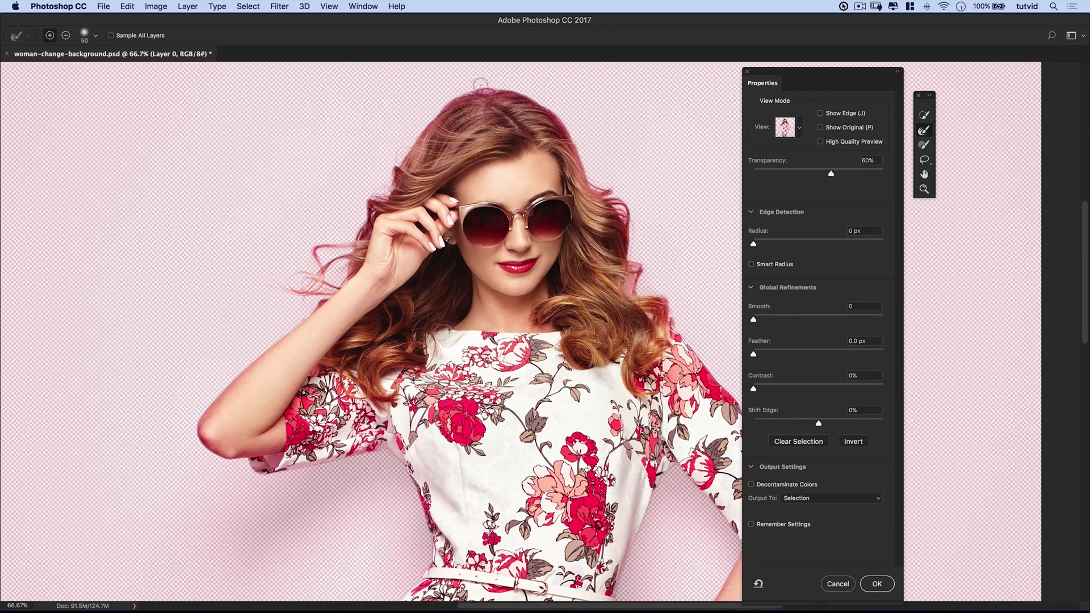
left_click_drag(622, 160, 599, 173)
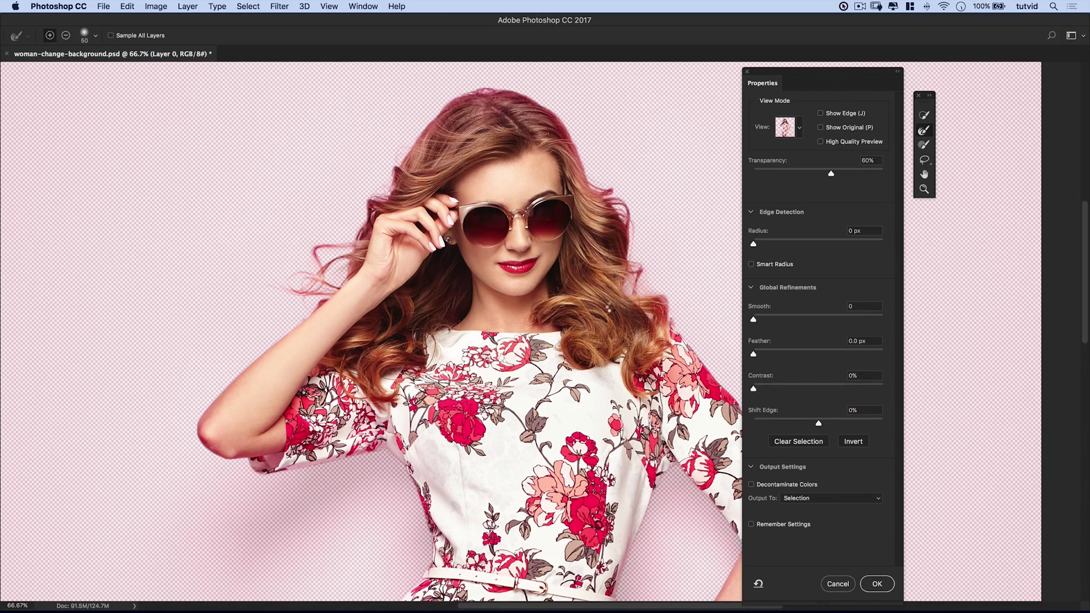
Examine the selection edges along the hair, arms, waist and dress.
left_click_drag(572, 337, 520, 303)
left_click_drag(382, 268, 431, 317)
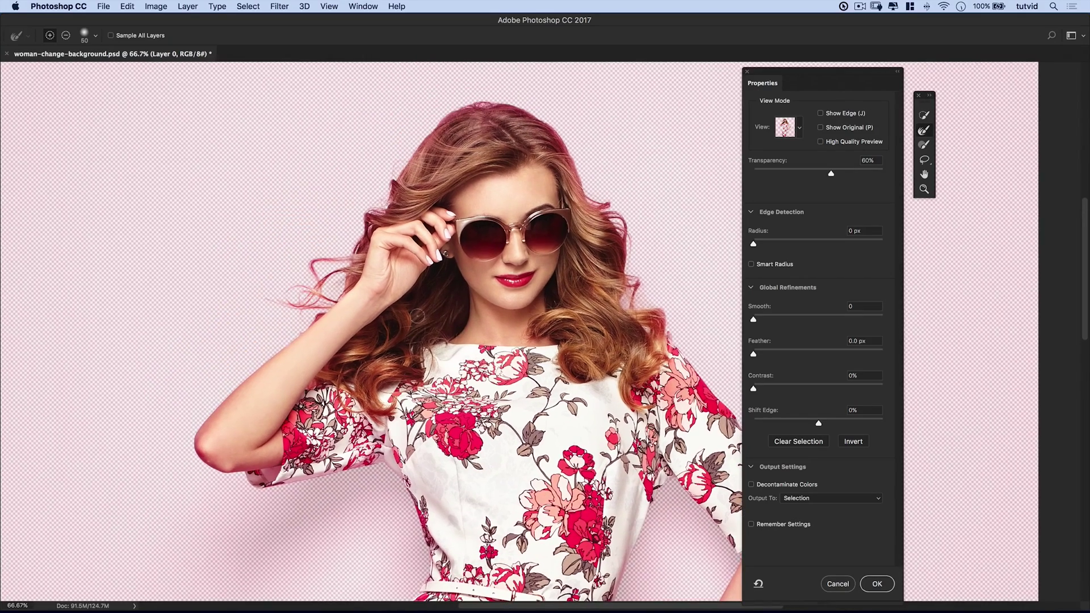
left_click_drag(558, 374, 445, 205)
left_click_drag(489, 440, 449, 257)
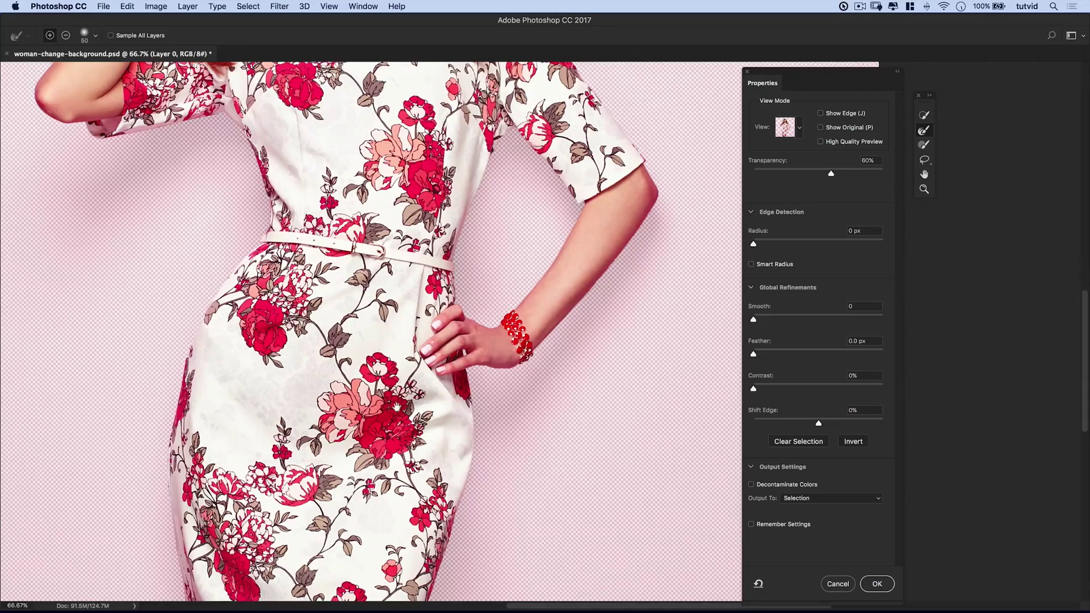
left_click_drag(397, 407, 435, 186)
scroll(405, 302, "up", 15)
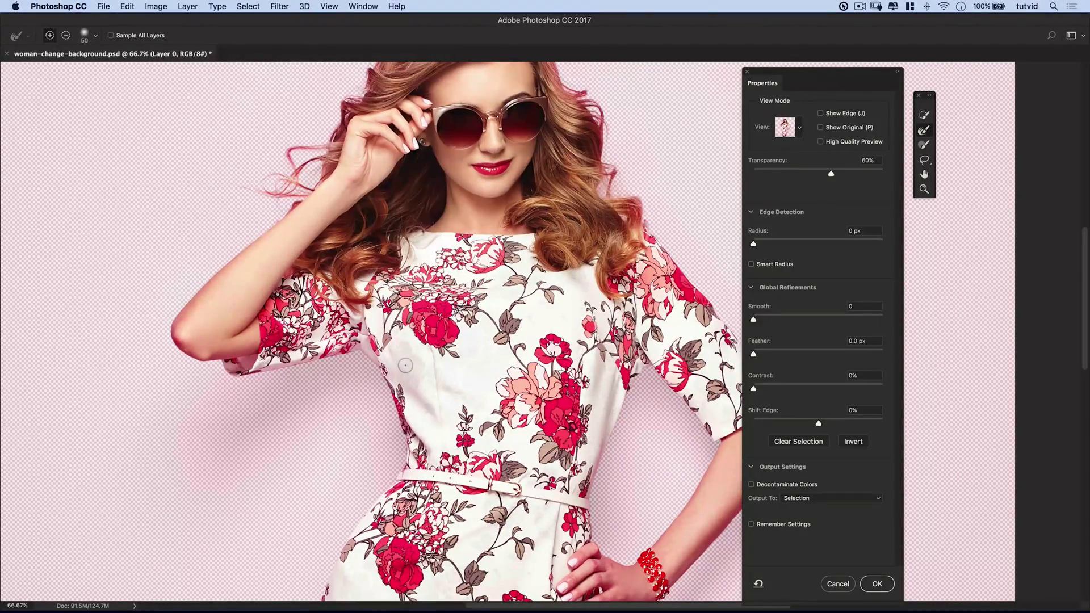
left_click_drag(457, 229, 375, 373)
left_click_drag(420, 259, 469, 228)
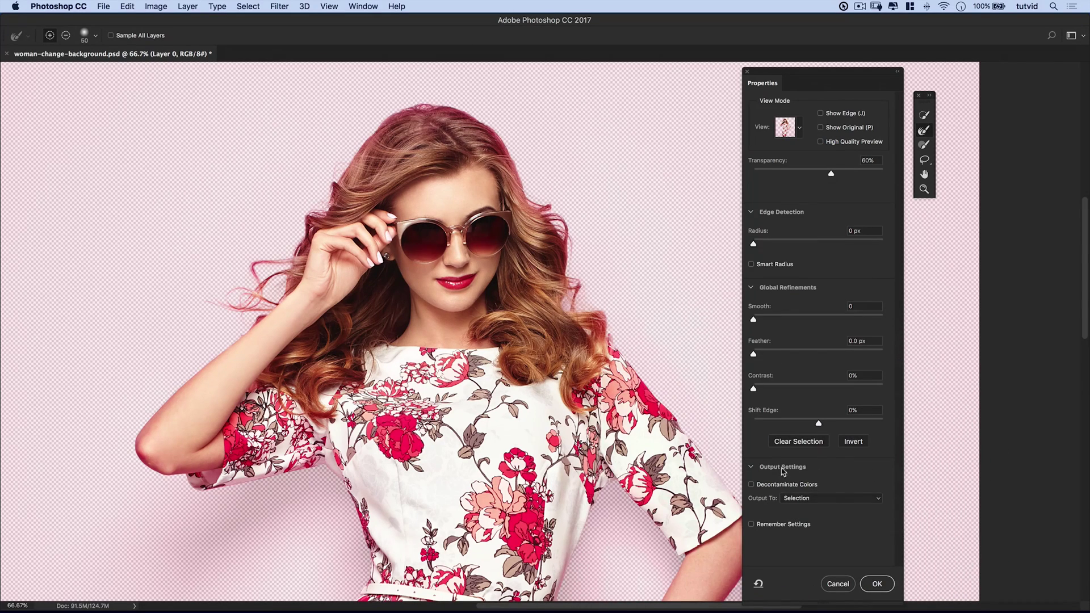
Finish Select and Mask with the refined result output as a Selection.
left_click(823, 500)
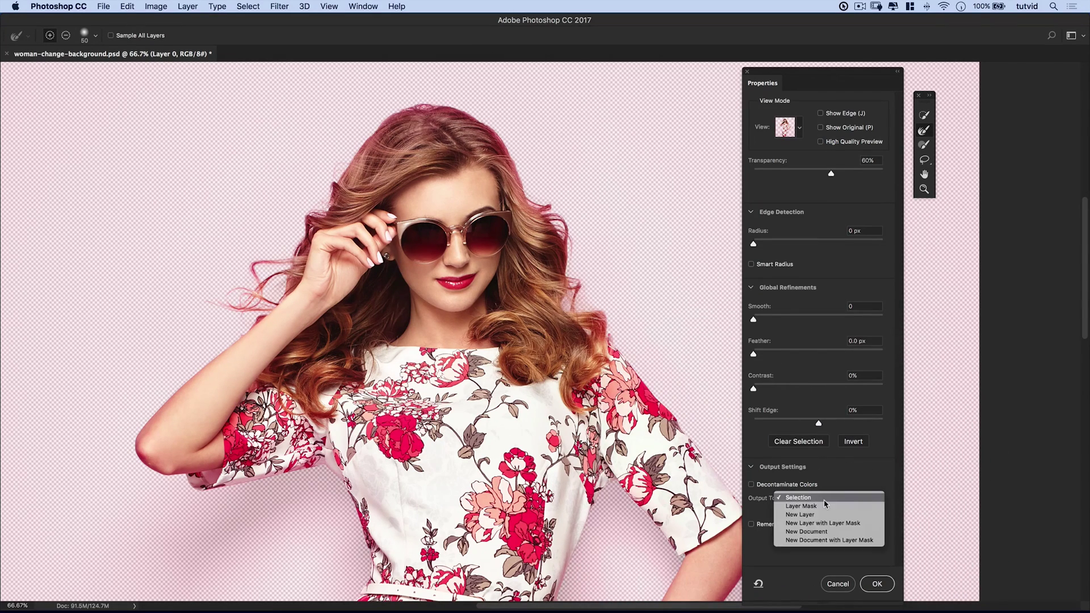
left_click(813, 500)
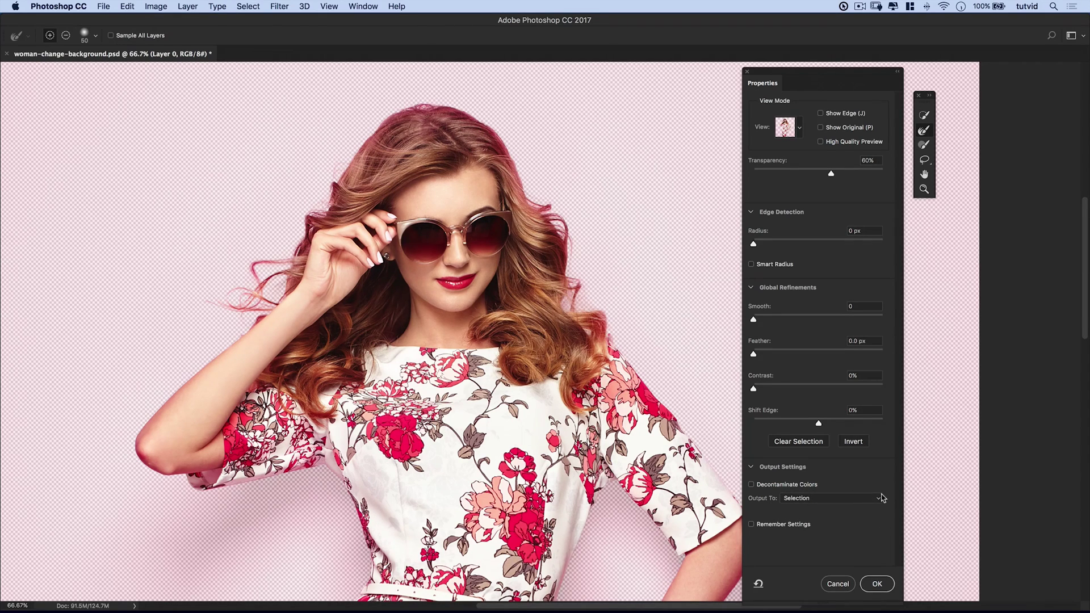
left_click(878, 584)
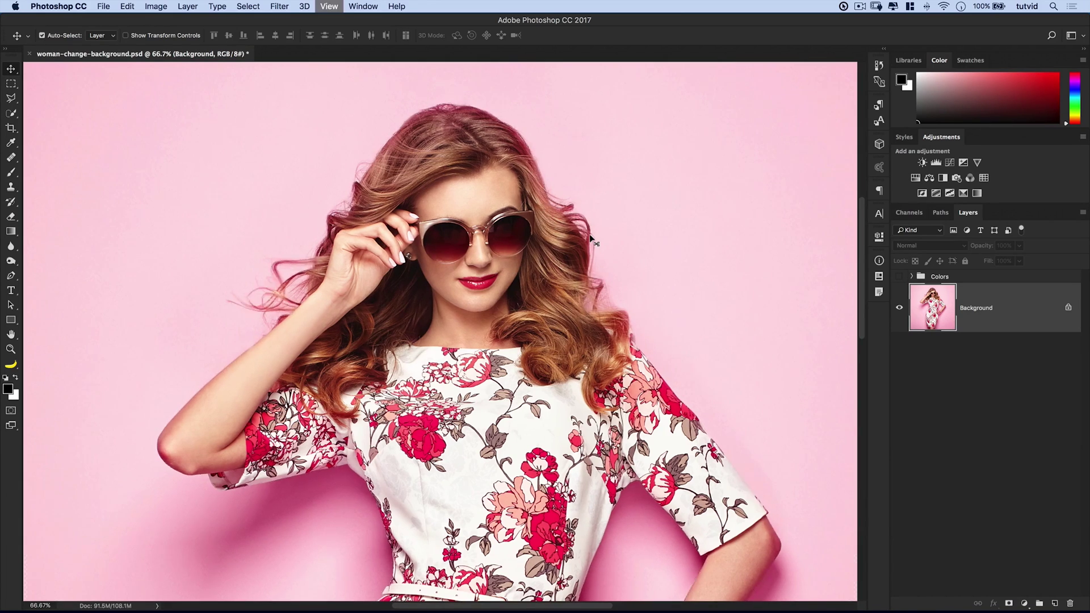
Invert the refined selection so it covers the pink backdrop instead of the woman.
key("super+minus")
key("super+minus")
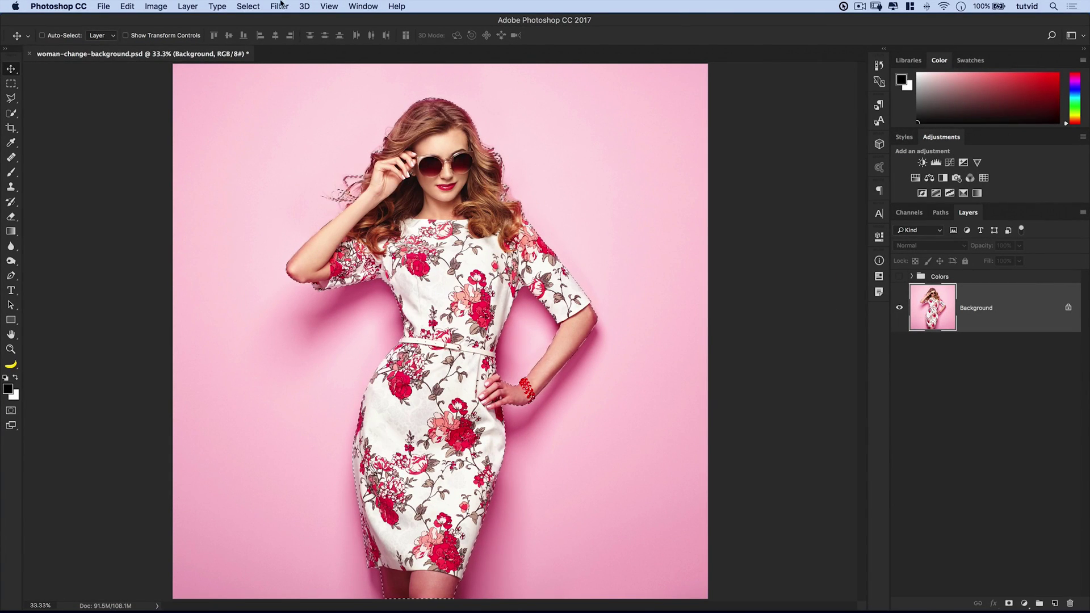
left_click(253, 7)
left_click(256, 51)
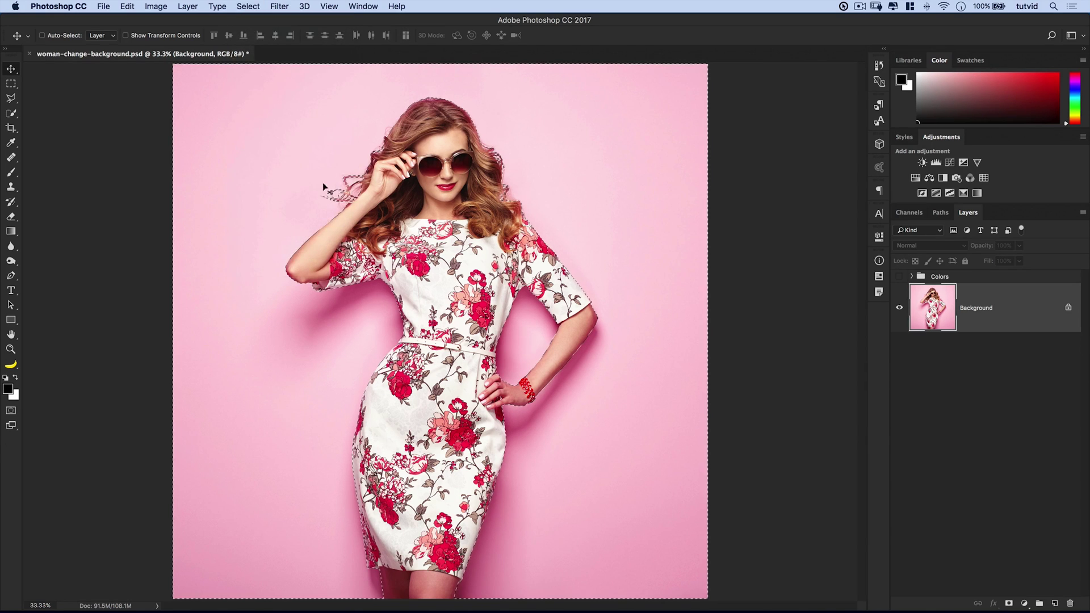
Save the inverted selection as a new channel named background-REFINED.
left_click(248, 6)
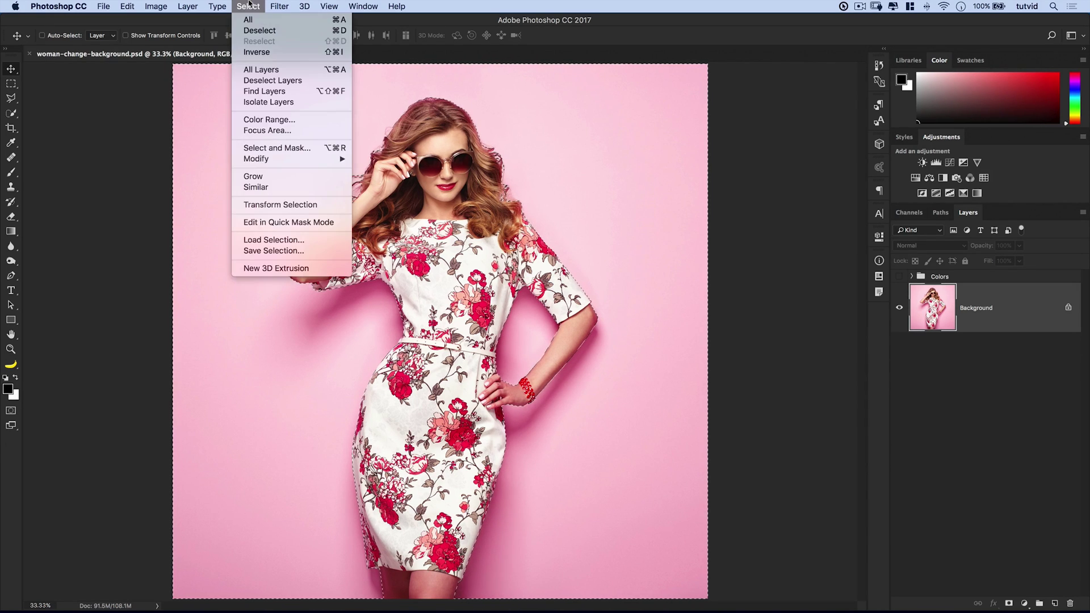
left_click(294, 251)
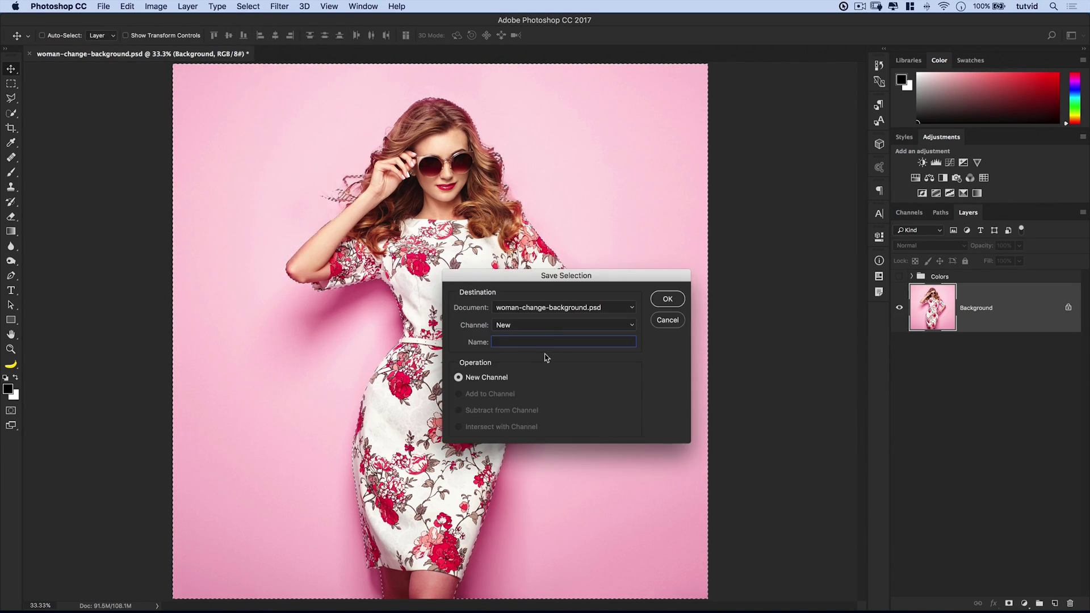
type("background-REFINED")
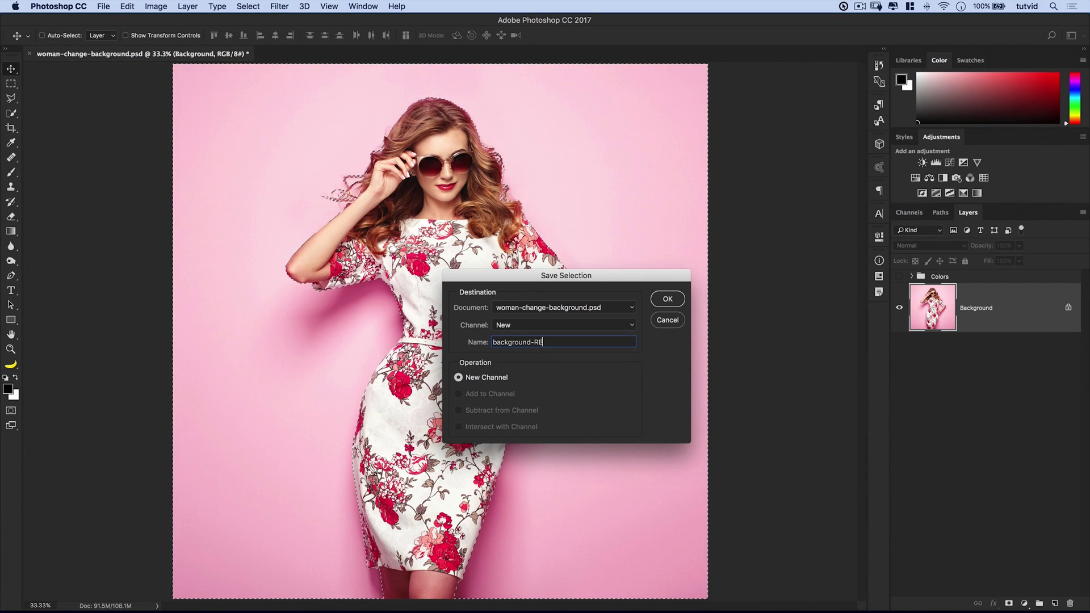
left_click(668, 299)
Clear the active selection and reload it from the background-REFINED channel.
key("ctrl+d")
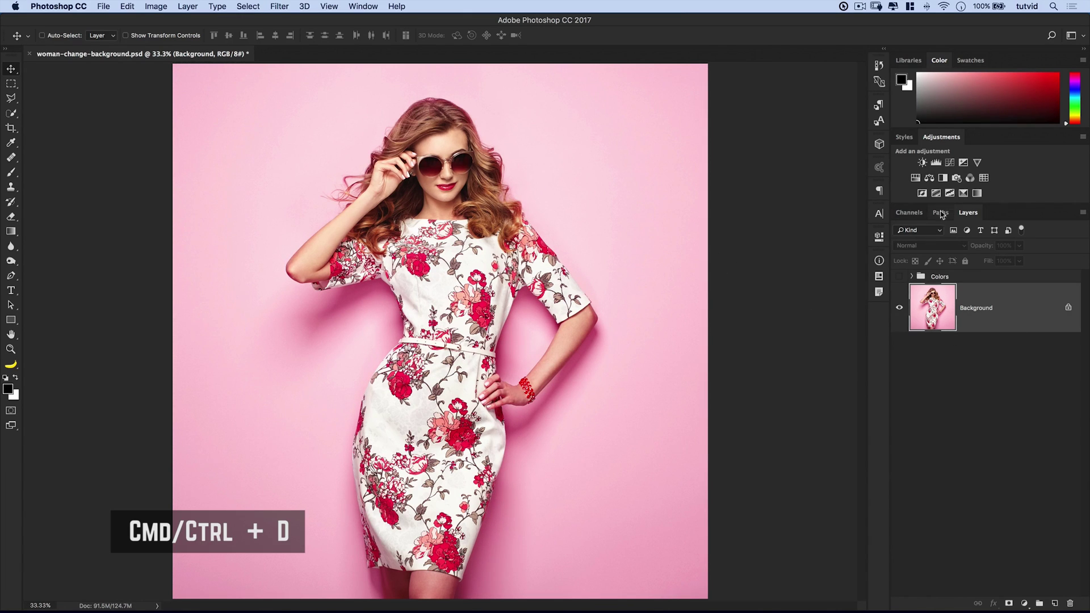
left_click(914, 214)
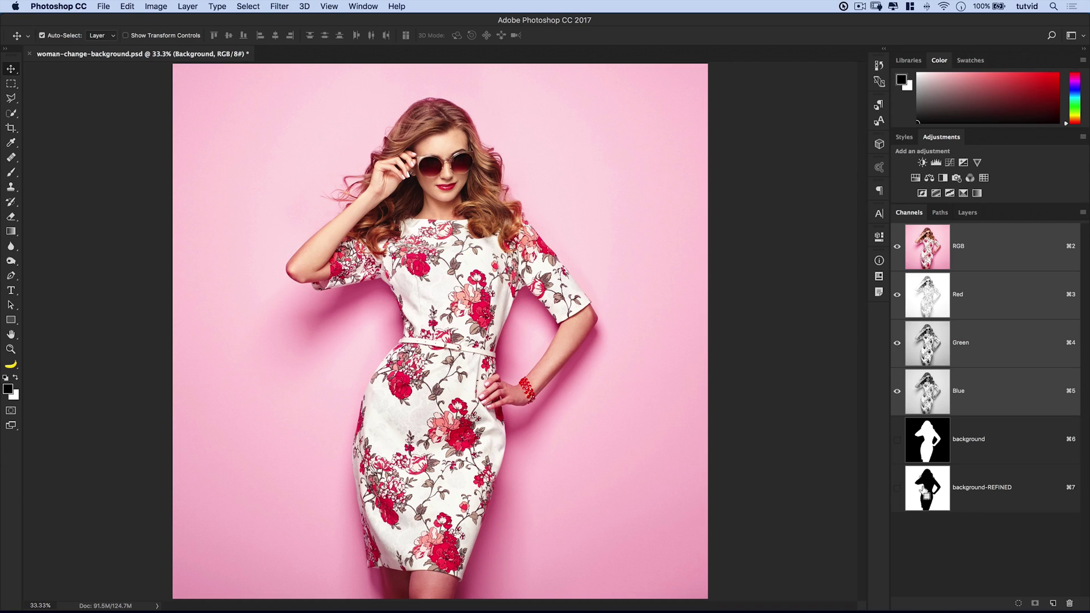
left_click(934, 493, "super")
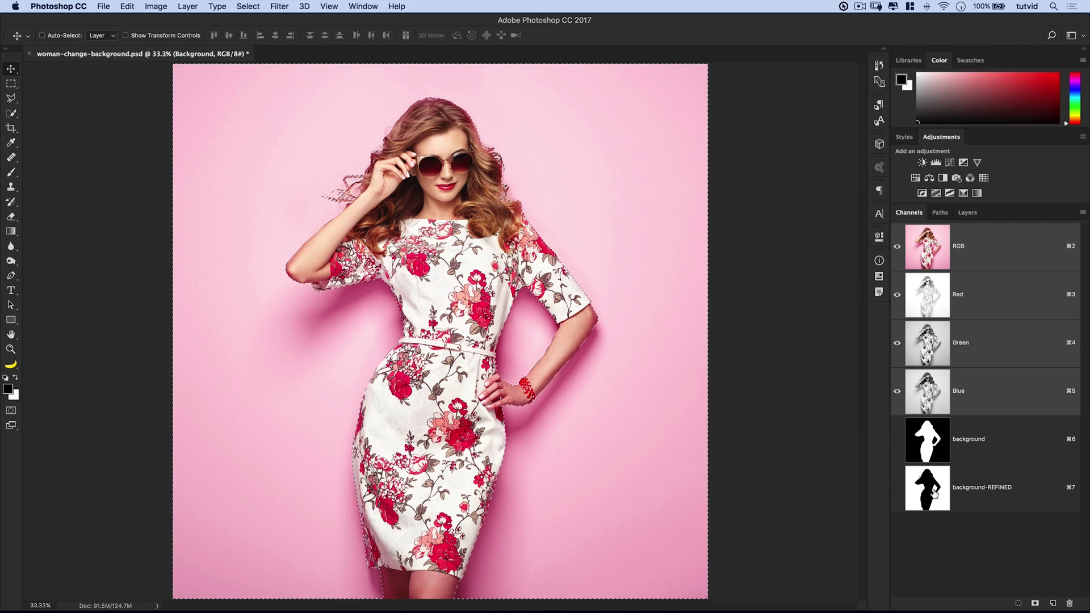
Add a Solid Color fill layer masked by the active backdrop selection and fill it with blue #3570dc.
left_click(967, 213)
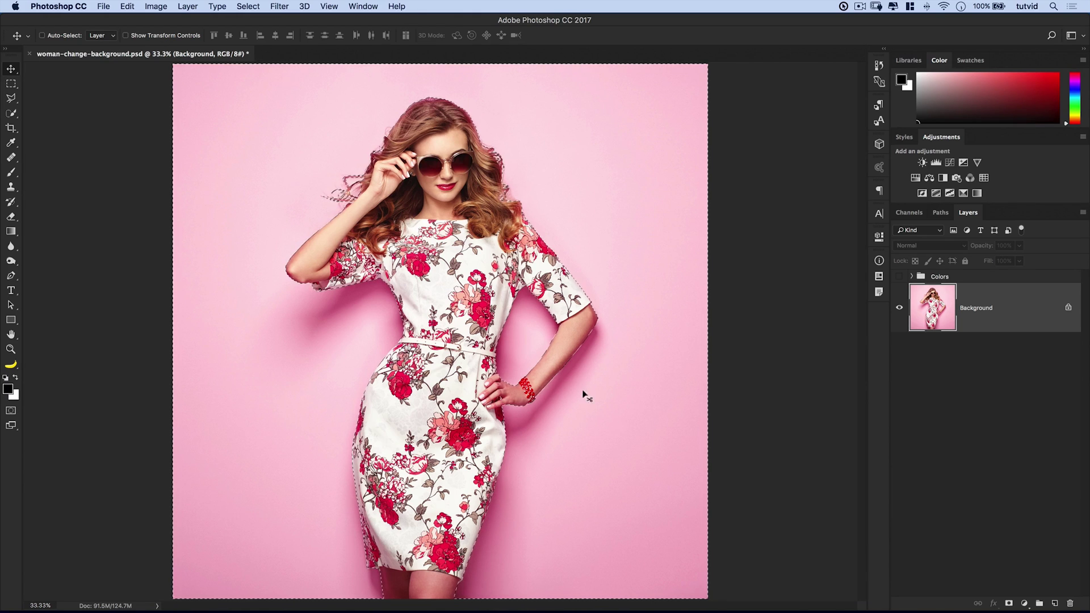
left_click(1025, 603)
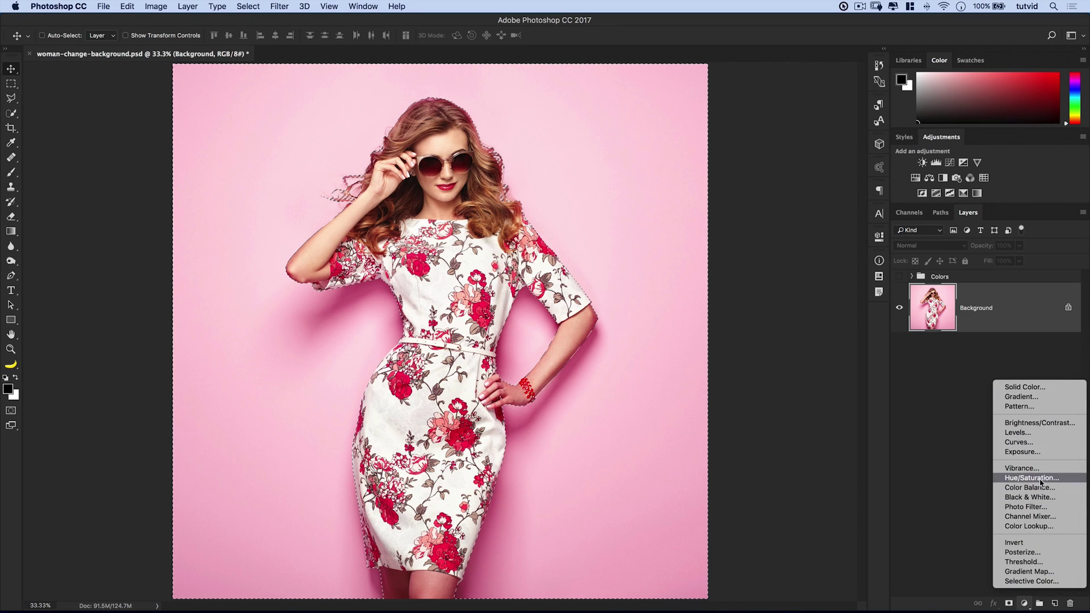
left_click(1040, 386)
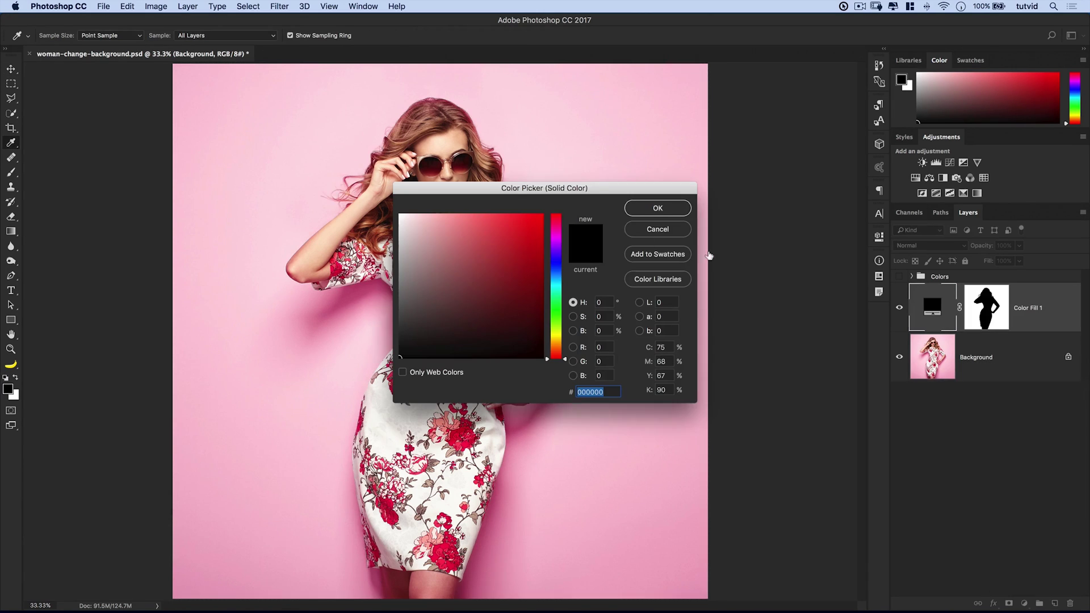
left_click(558, 271)
left_click_drag(508, 243, 508, 233)
left_click(672, 210)
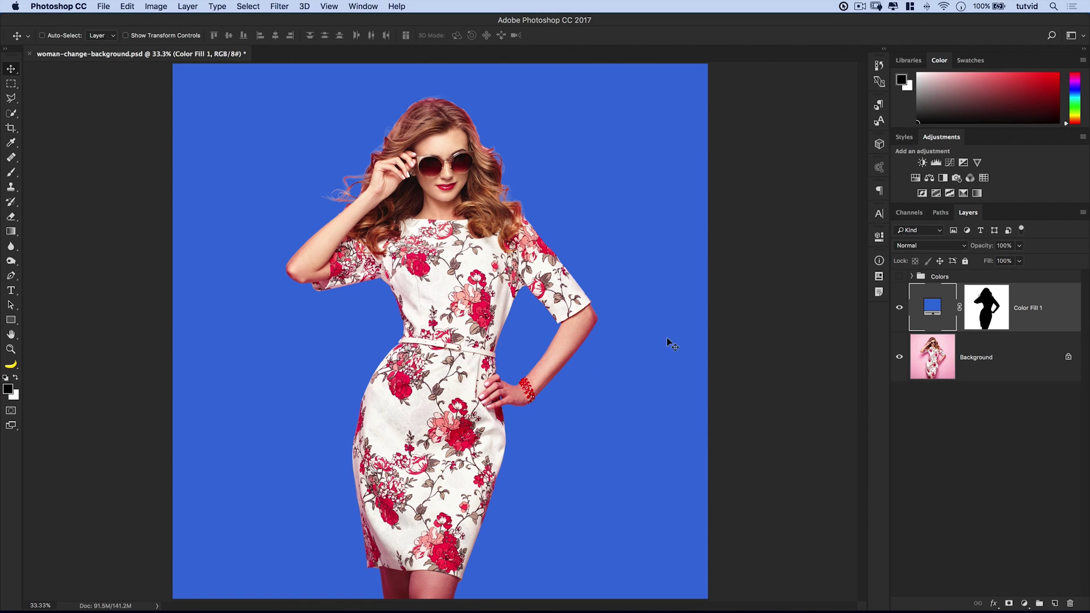
Set the fill layer's blend mode to Soft Light and compare the backdrop with the layer hidden and shown.
left_click(897, 311)
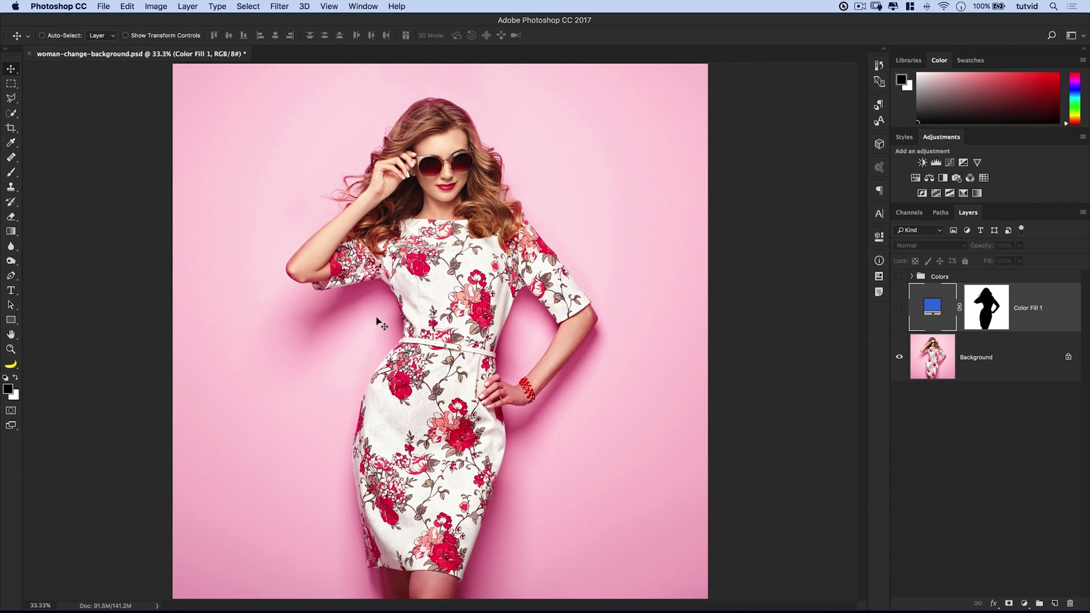
left_click(898, 305)
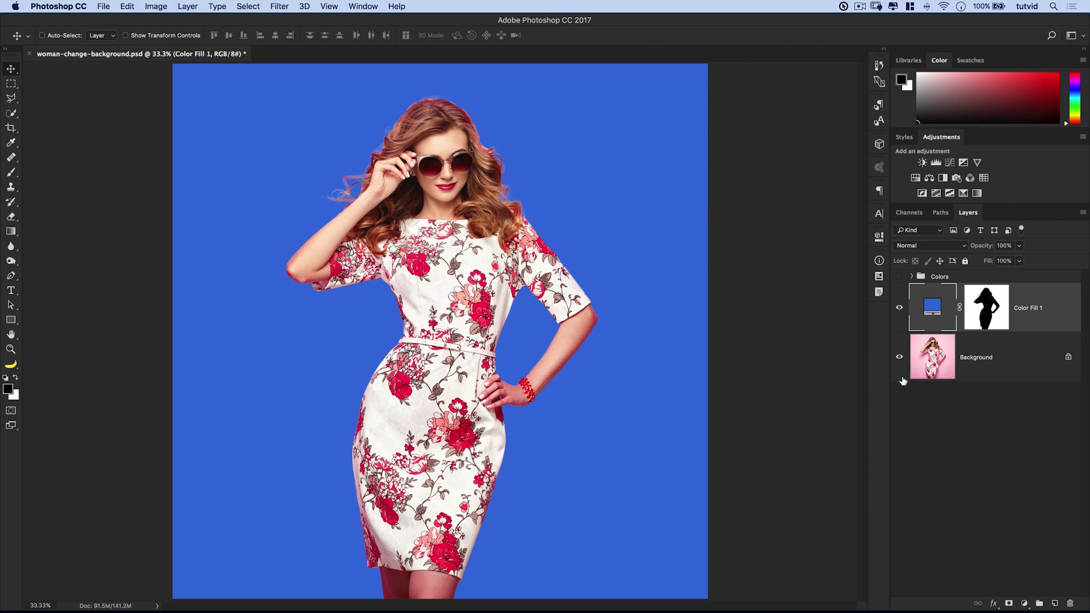
left_click(946, 247)
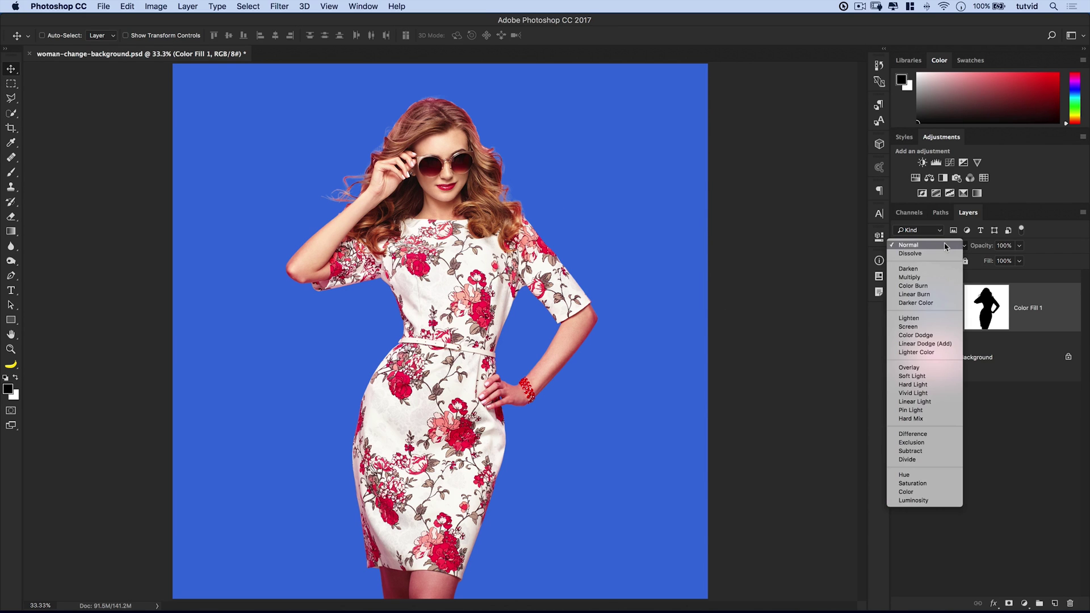
left_click(912, 376)
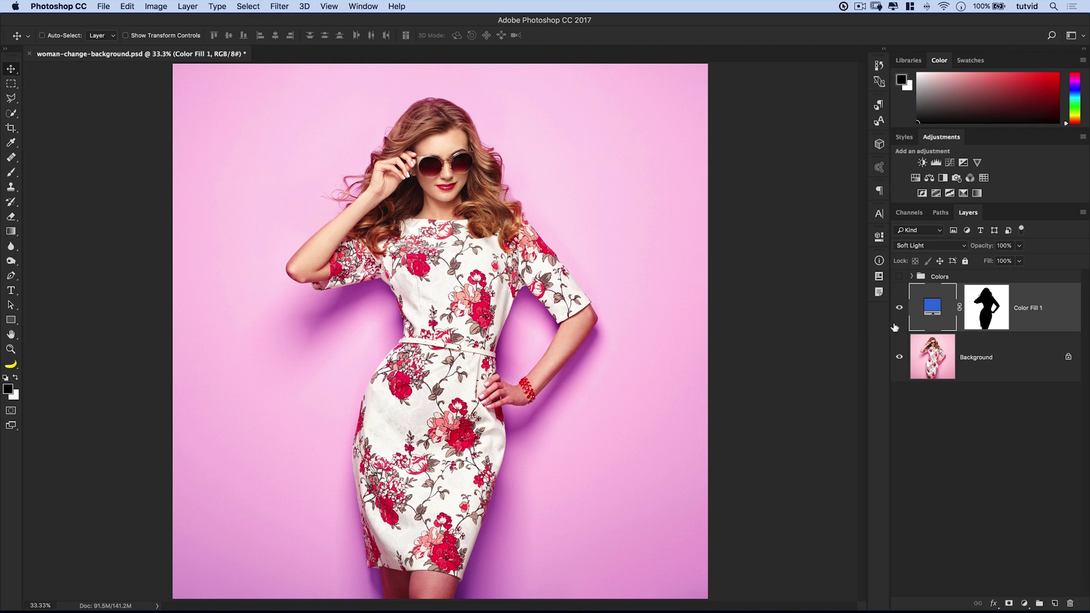
left_click(899, 309)
left_click(900, 310)
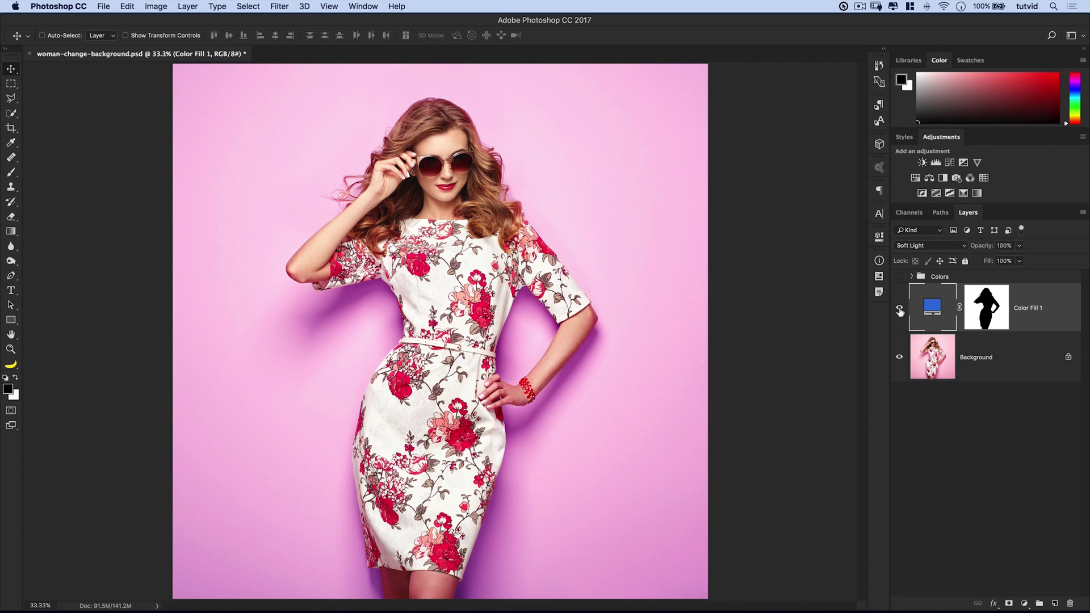
Change the fill layer's color to dark blue #00324f and compare the backdrop with the original pink.
double_click(933, 306)
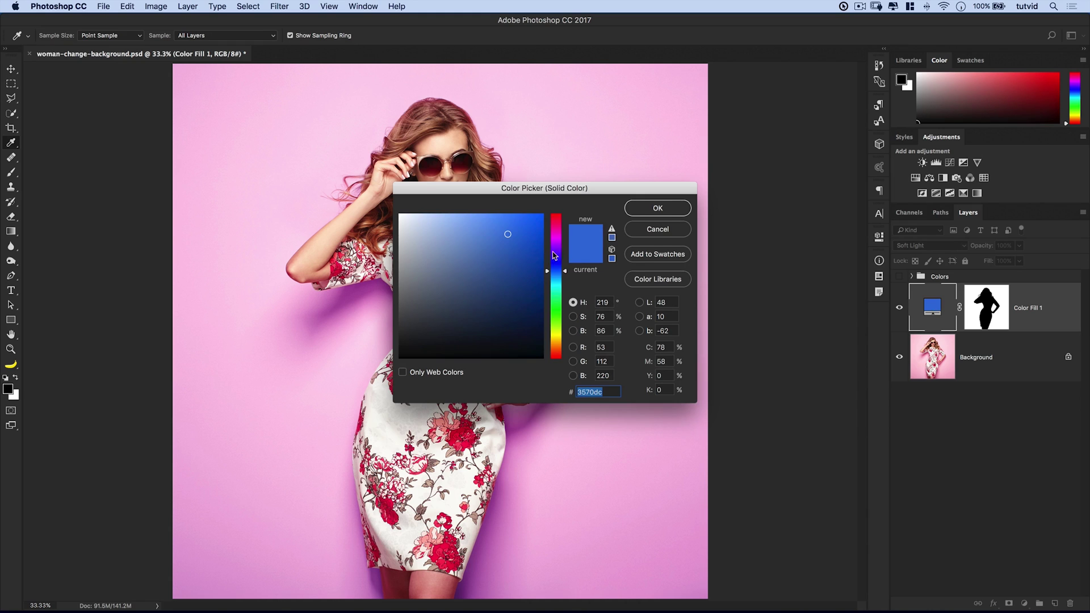
left_click(556, 277)
left_click_drag(532, 273, 542, 316)
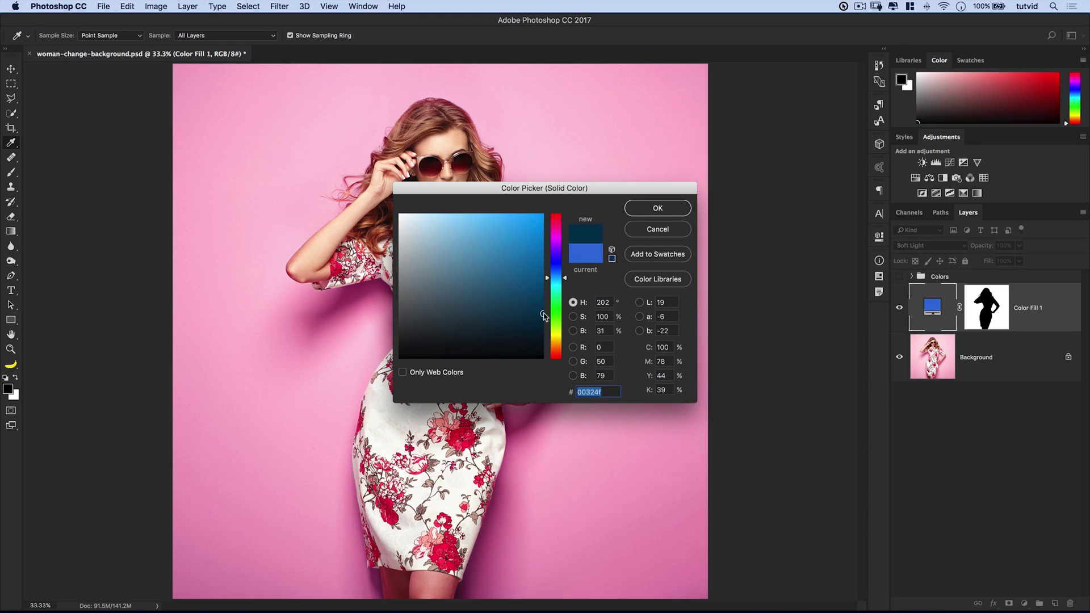
left_click_drag(593, 193, 651, 156)
left_click(714, 171)
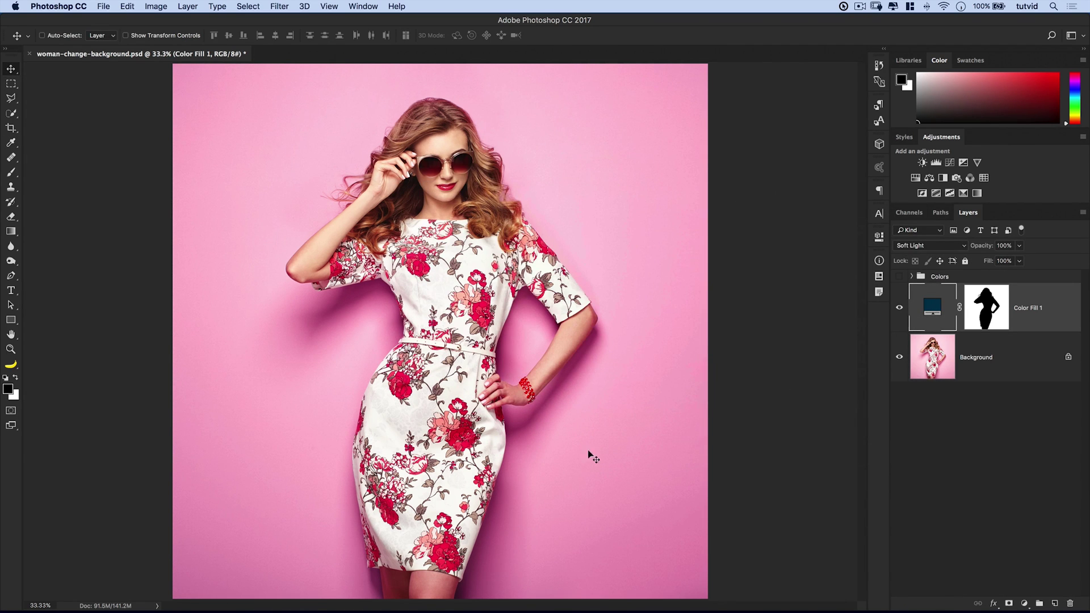
left_click(929, 355)
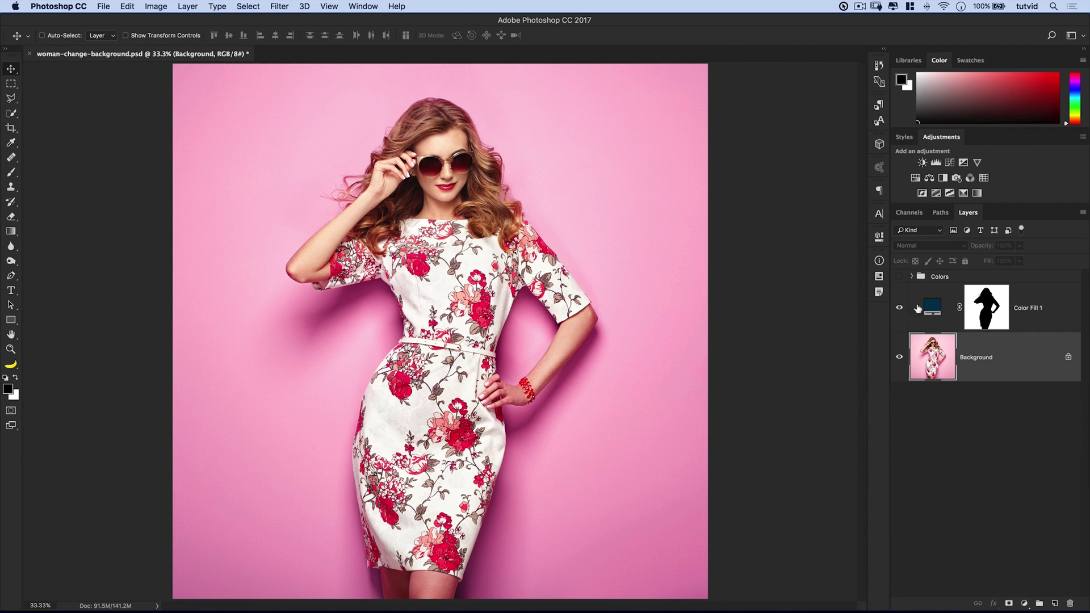
left_click(899, 308)
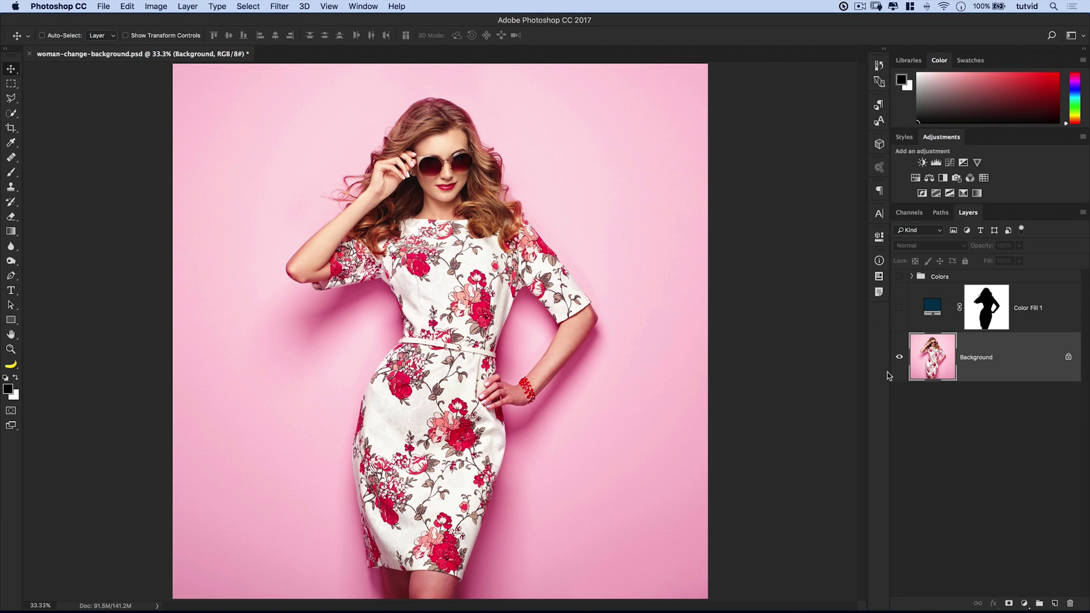
left_click(898, 307)
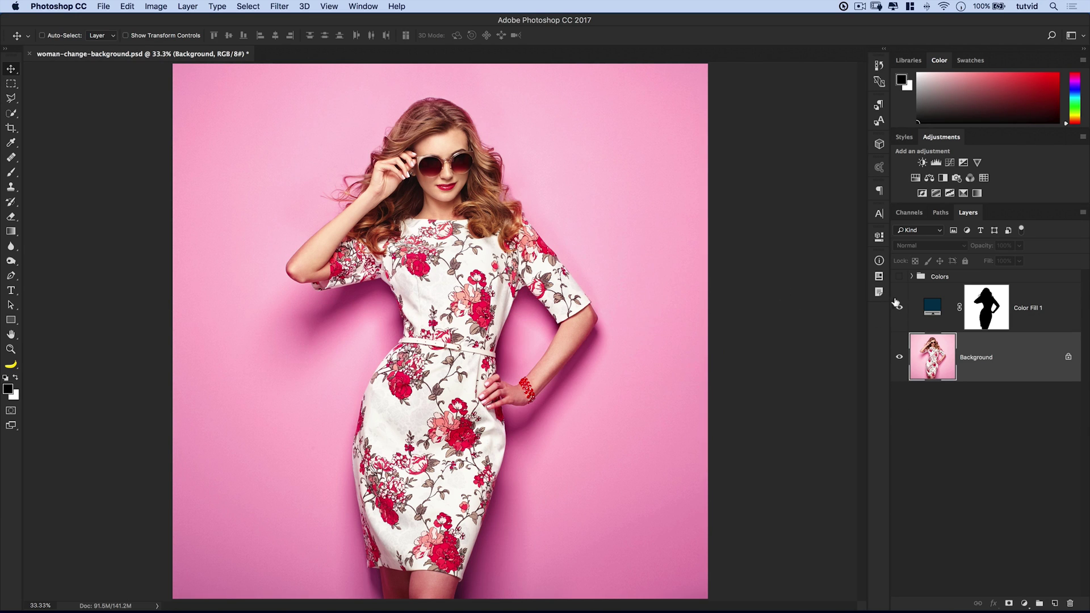
Change the fill layer's color to the more saturated blue #1f43c9.
double_click(934, 311)
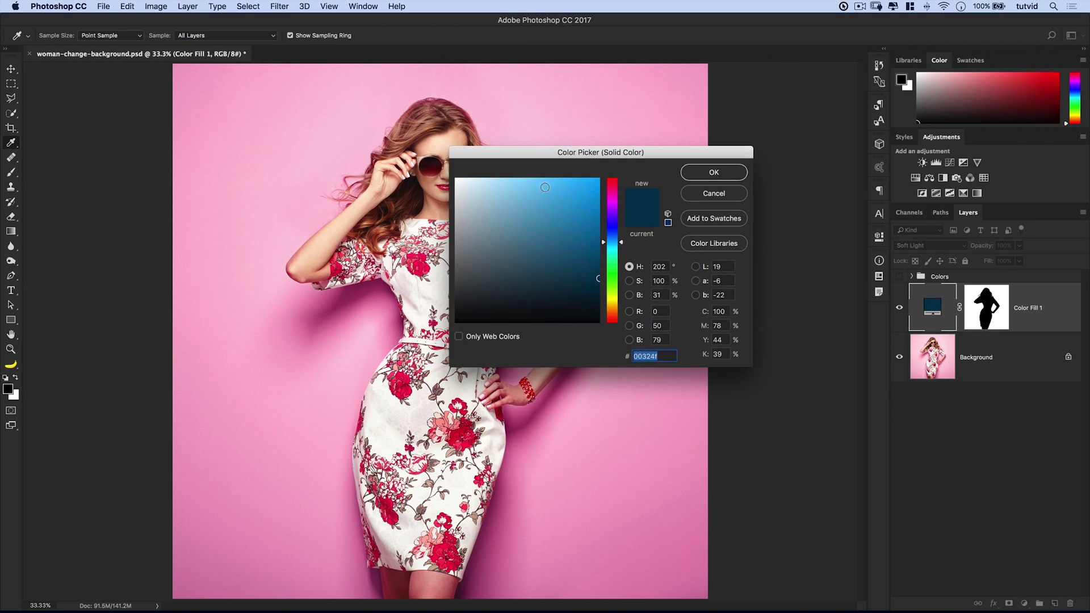
left_click(583, 227)
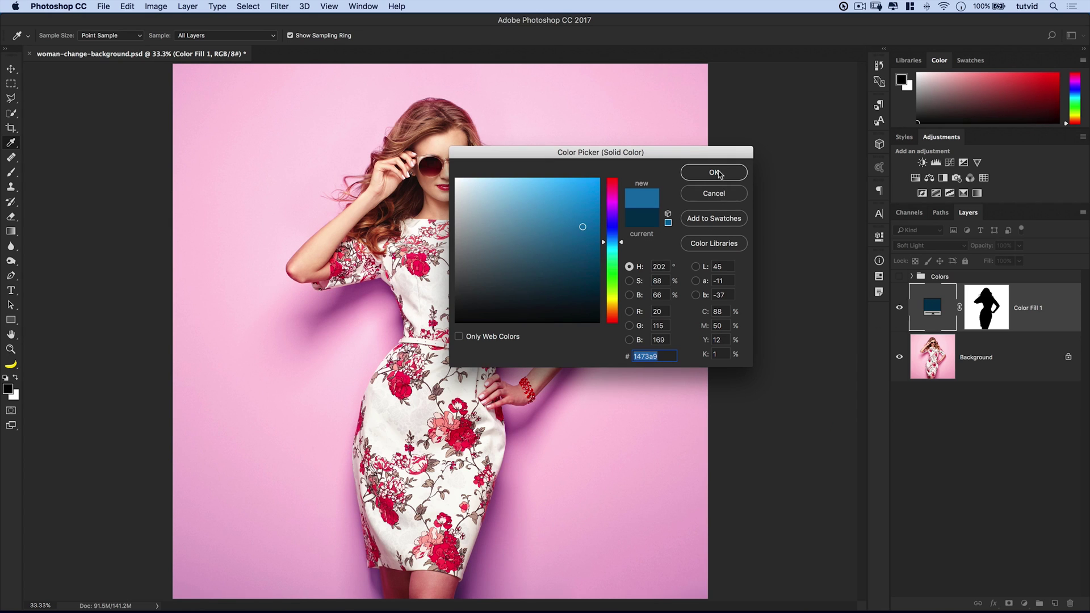
left_click(612, 233)
left_click(578, 208)
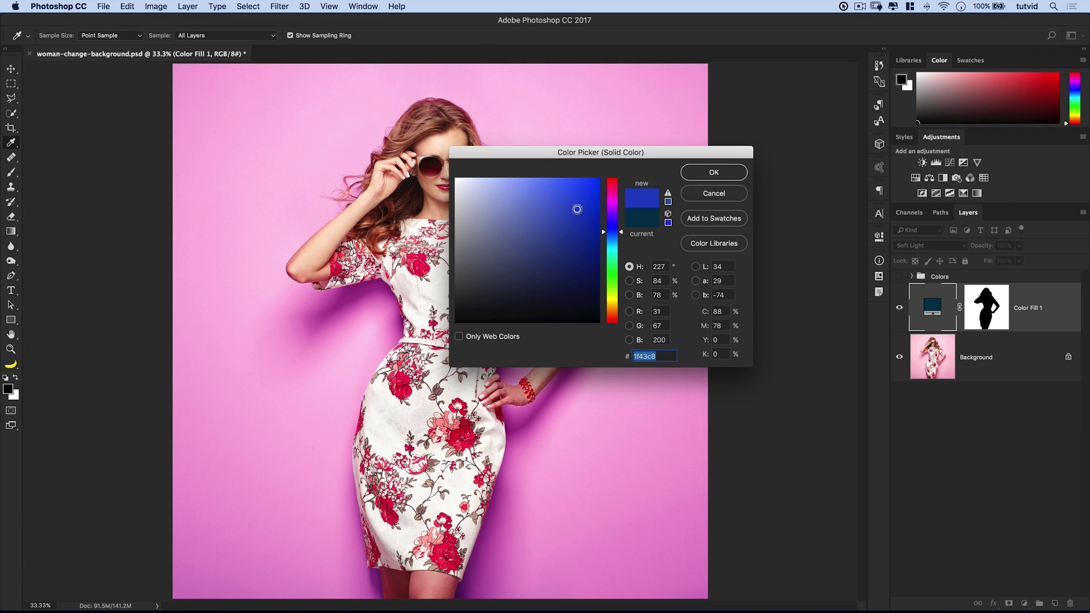
left_click(717, 172)
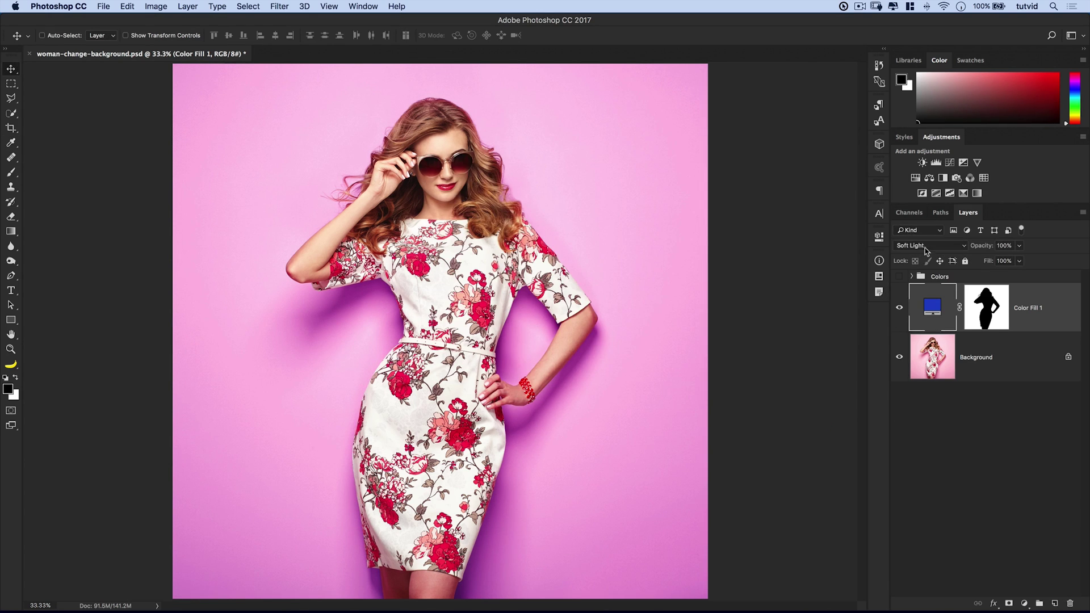
Set the fill layer's blend mode to Color, then check its masked area without the Background layer and review the saved channels.
left_click(927, 246)
left_click(906, 360)
left_click(900, 358)
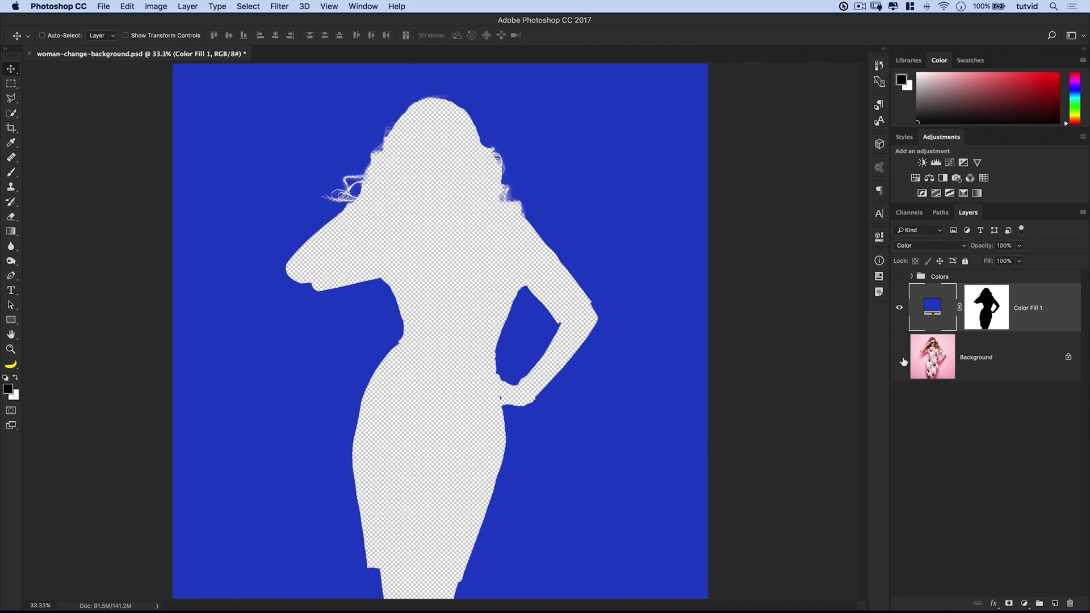
left_click(900, 359)
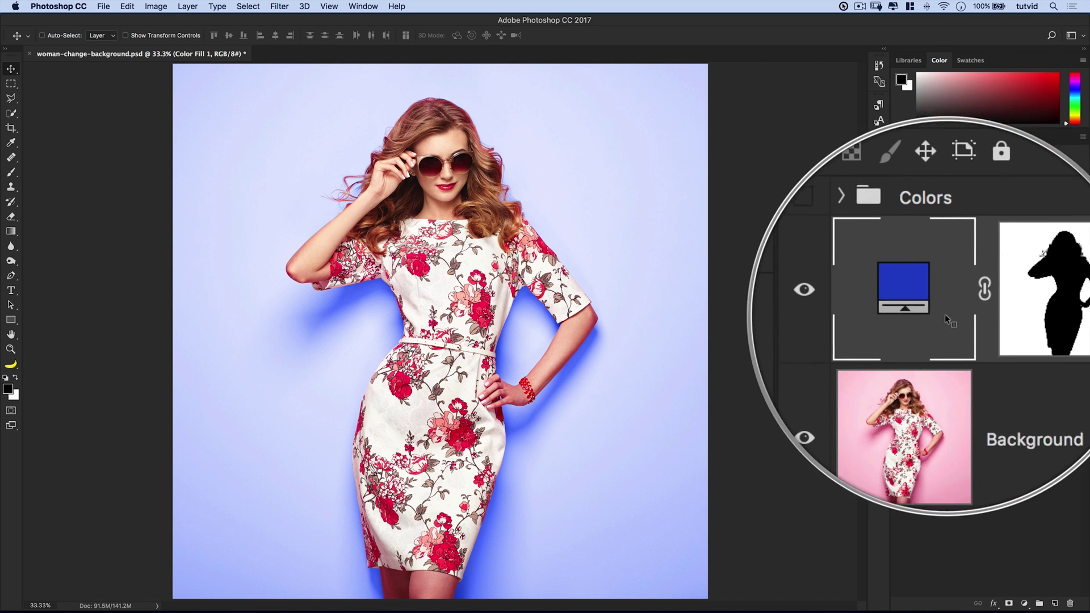
left_click(909, 212)
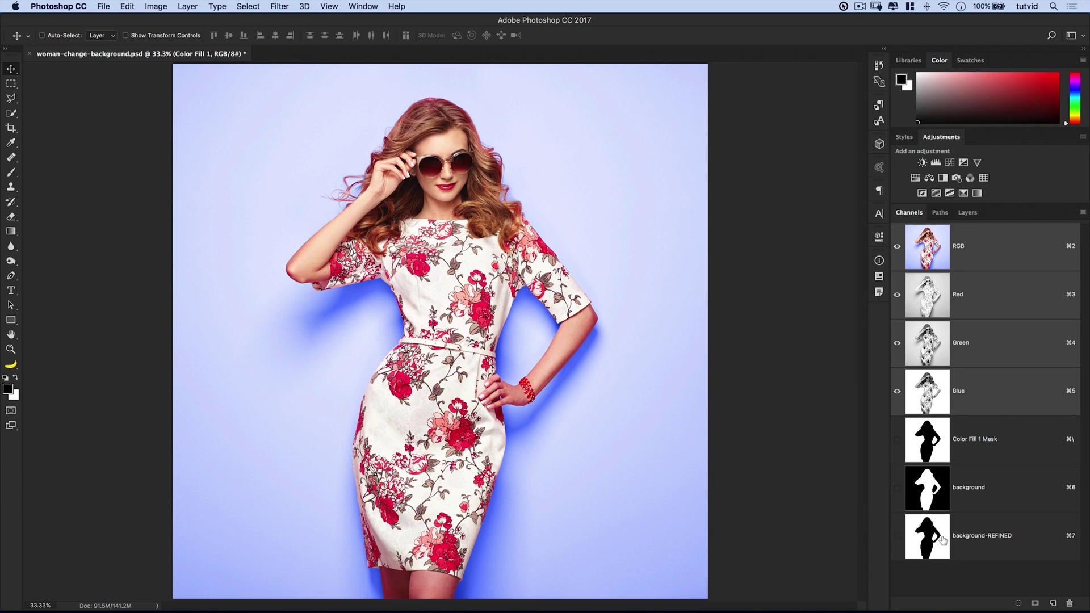
left_click(968, 213)
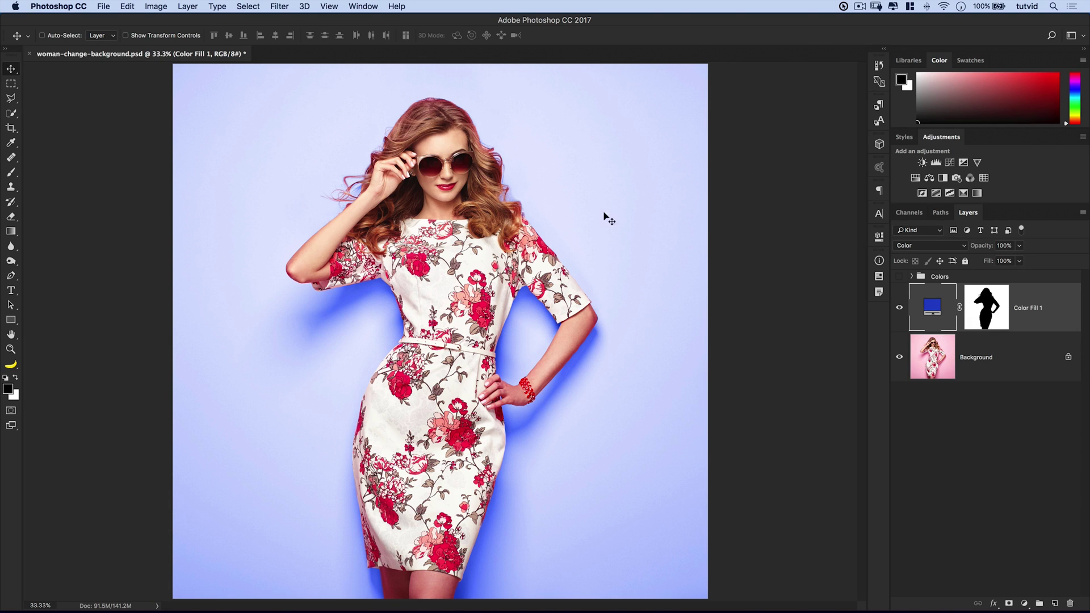
Try red and yellow hues for the fill layer and settle on orange #c9731f.
double_click(933, 304)
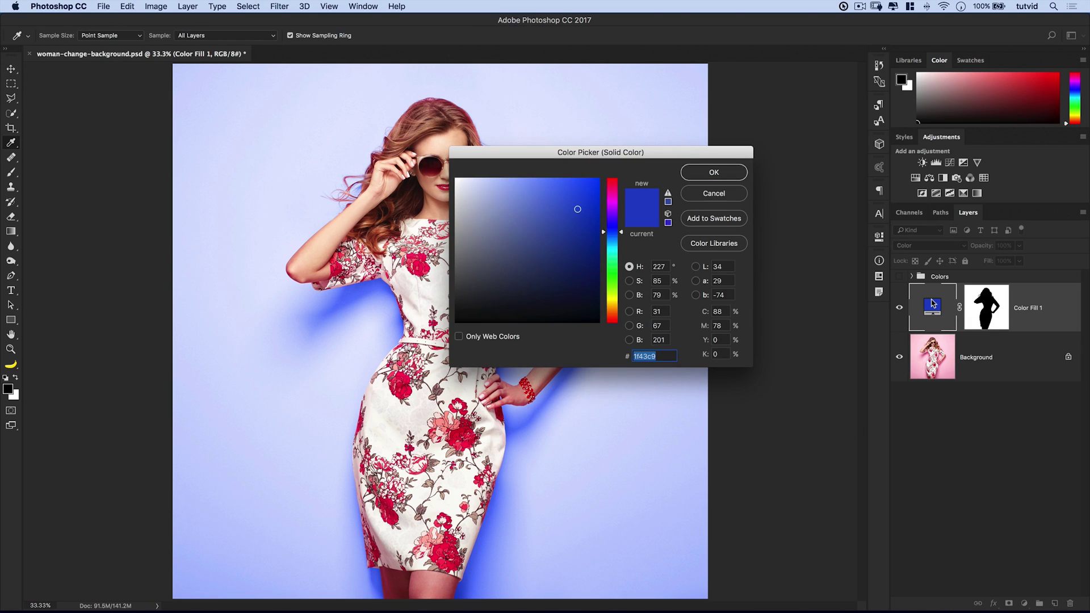
left_click(613, 190)
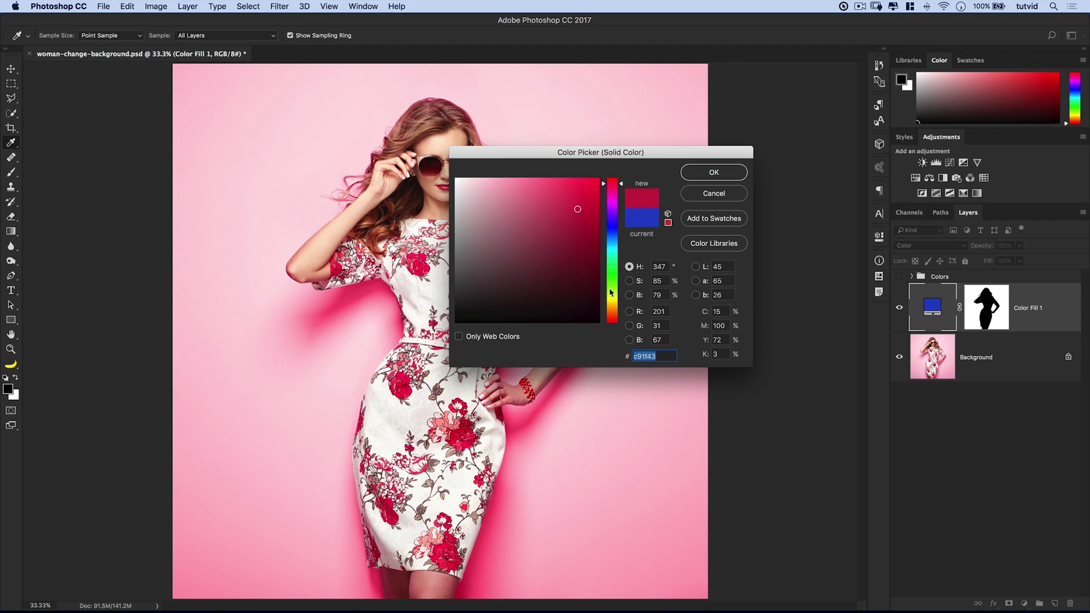
left_click(613, 270)
left_click(610, 301)
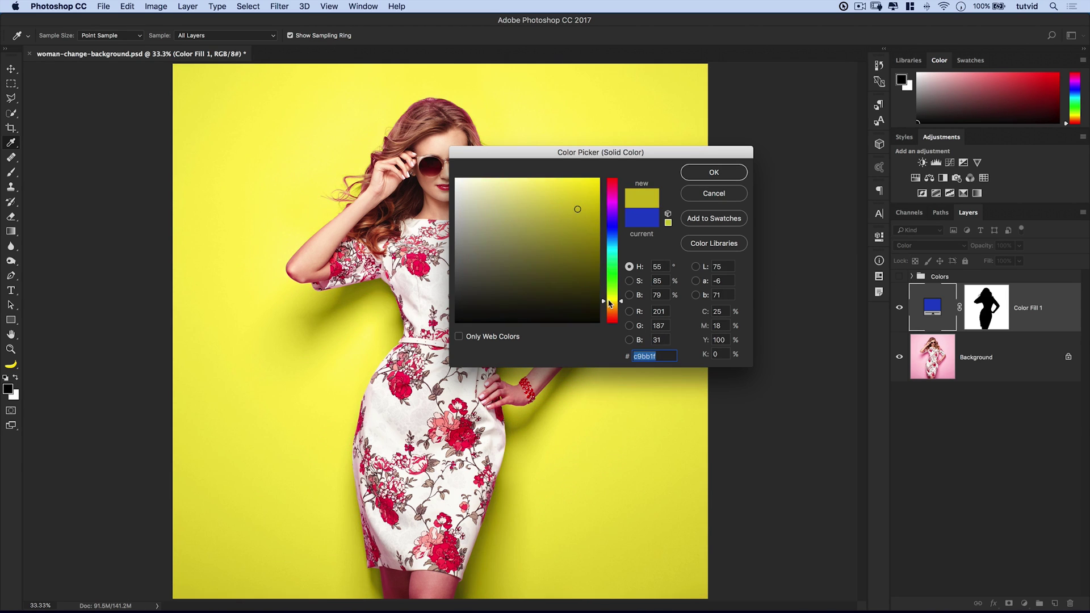
left_click(610, 311)
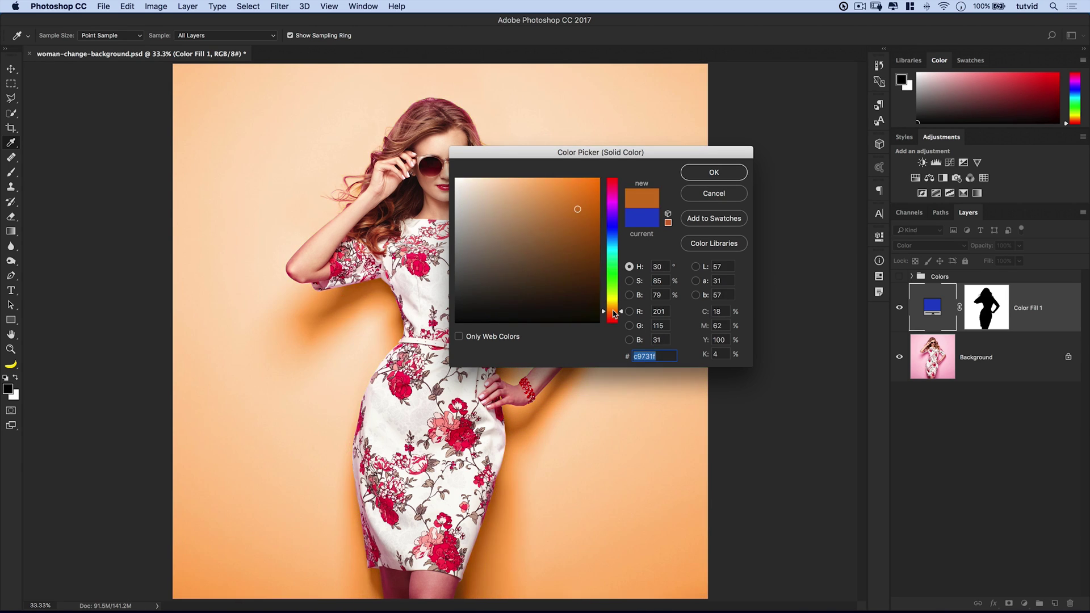
left_click(721, 178)
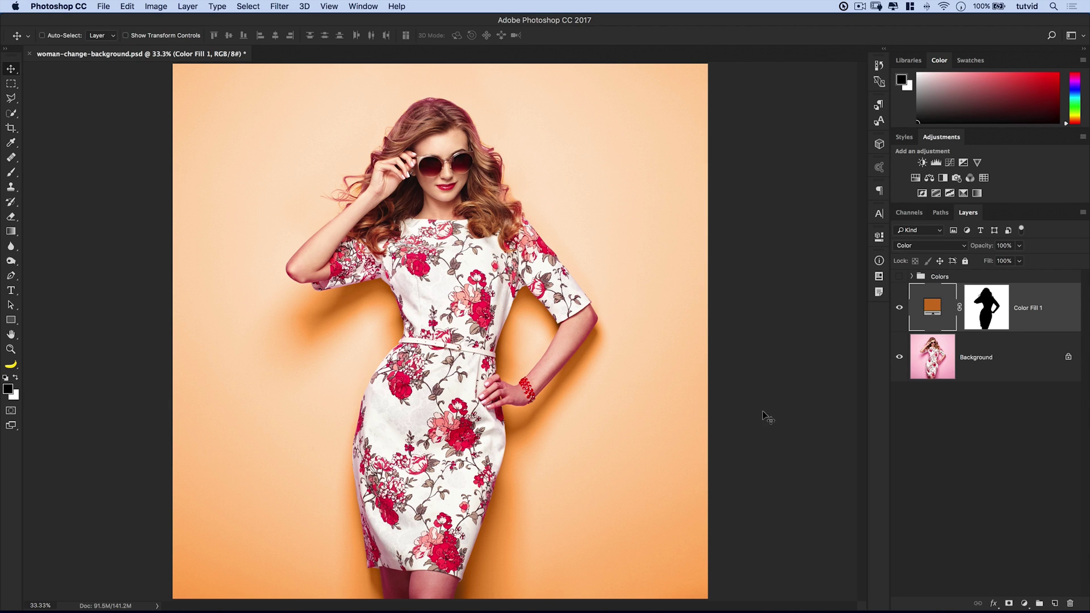
Set the fill layer's blend mode to Hue, then try blue and green hues and settle on gold #c99f1f.
left_click(954, 248)
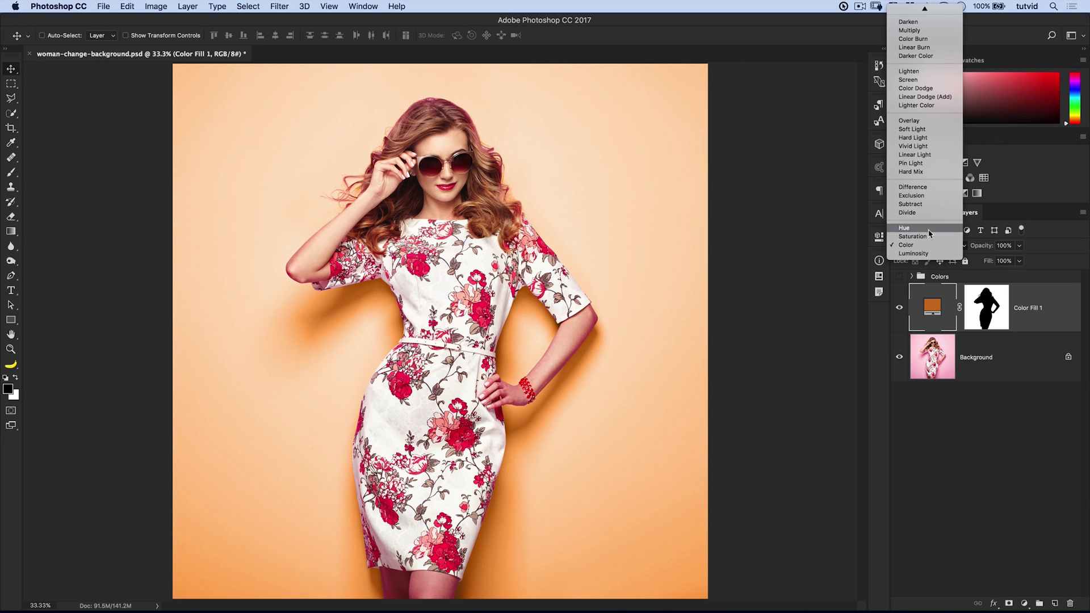
left_click(931, 230)
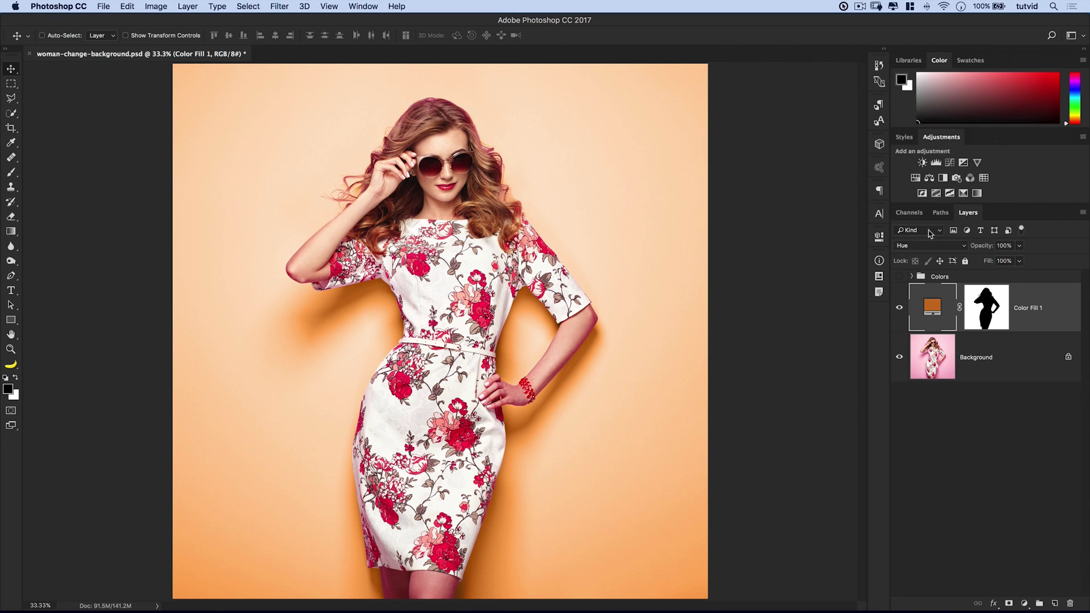
double_click(931, 306)
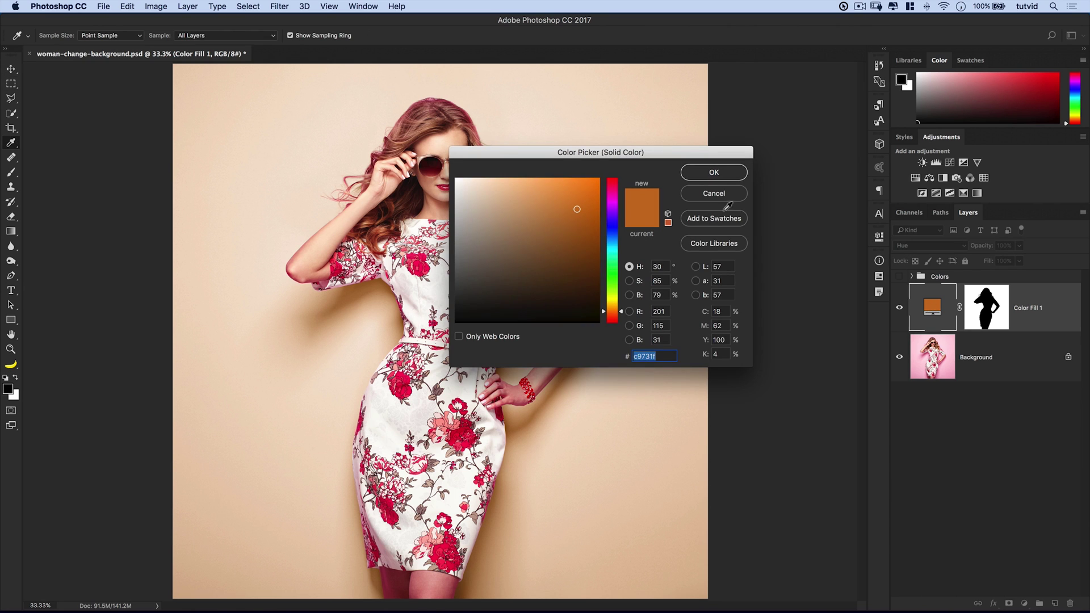
left_click_drag(664, 153, 866, 277)
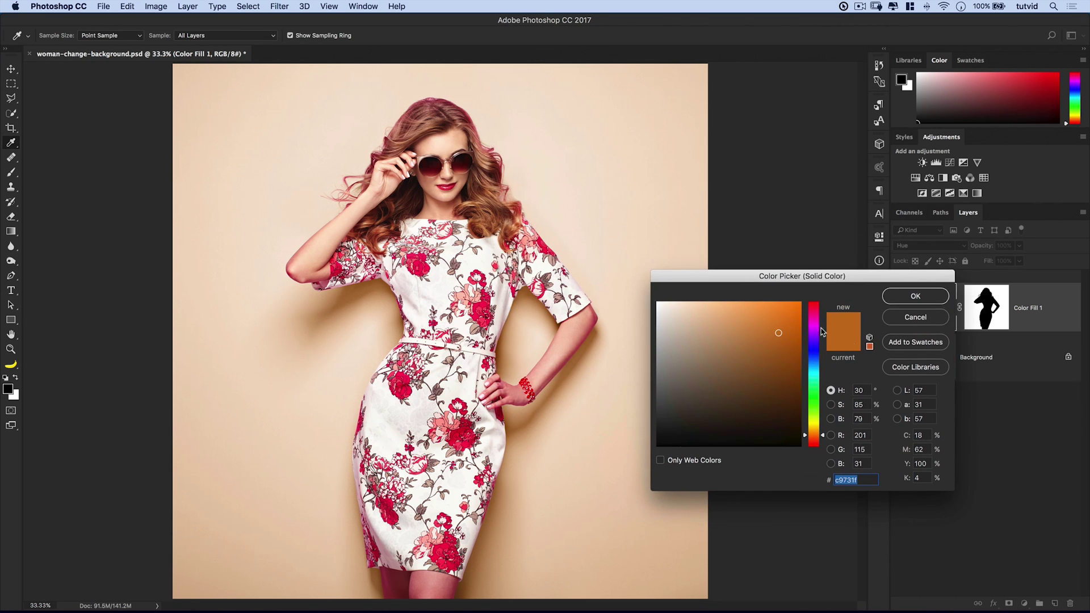
left_click(813, 317)
left_click(814, 368)
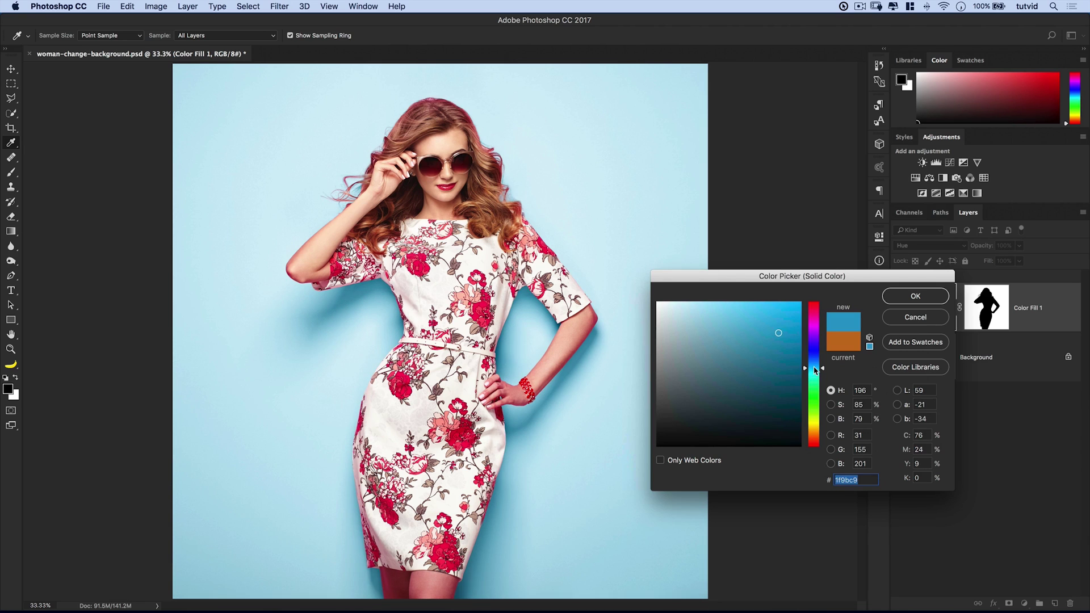
left_click(815, 400)
left_click(815, 419)
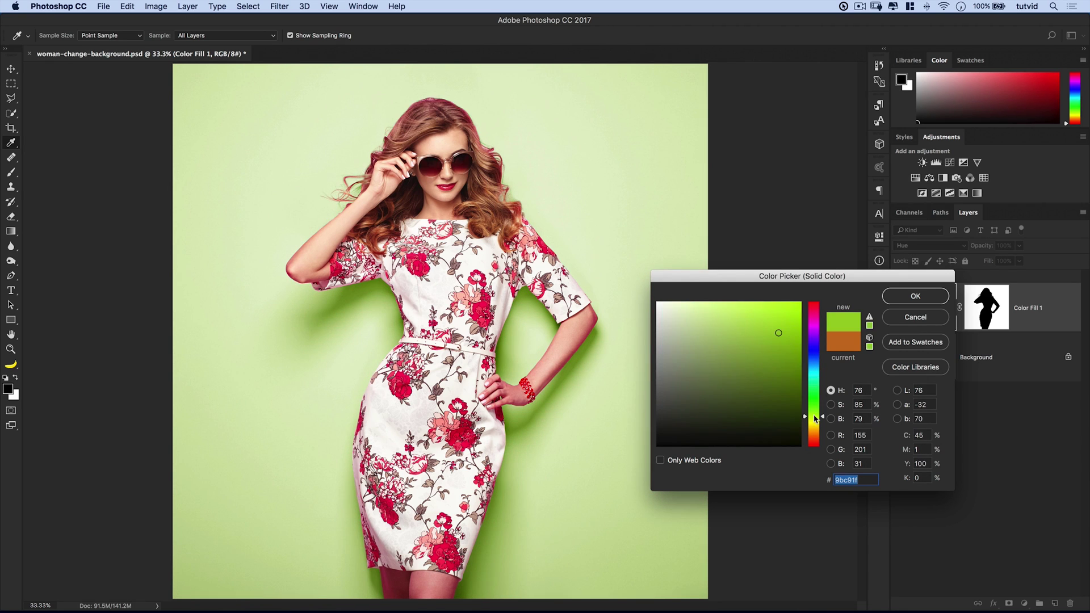
left_click(814, 430)
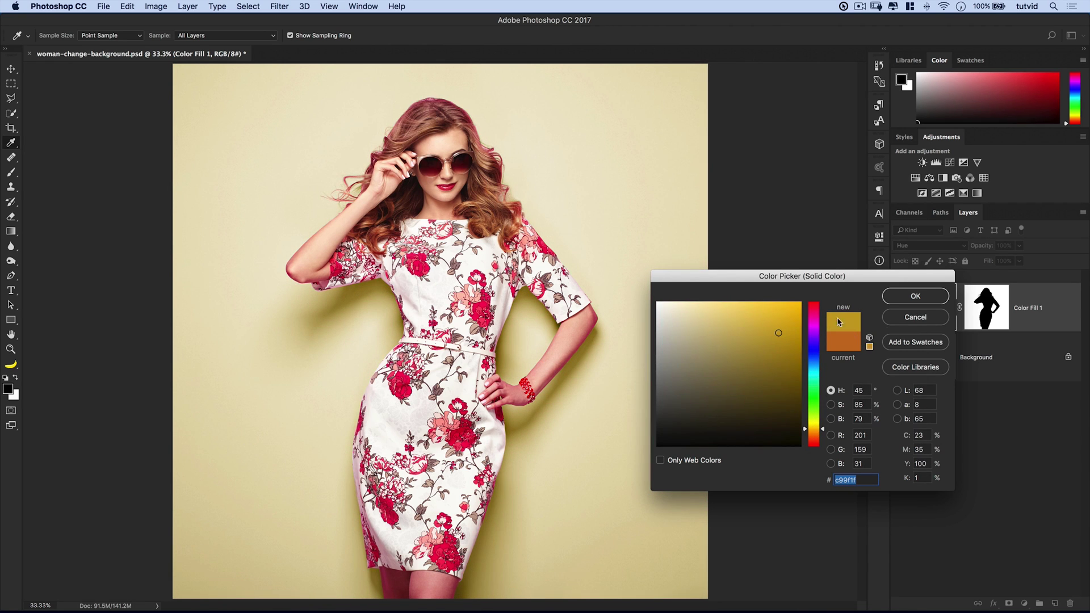
left_click(917, 299)
Try the Multiply blend mode on the fill layer at 60% and 100% opacity, then compare the backdrop with the original pink.
left_click(943, 246)
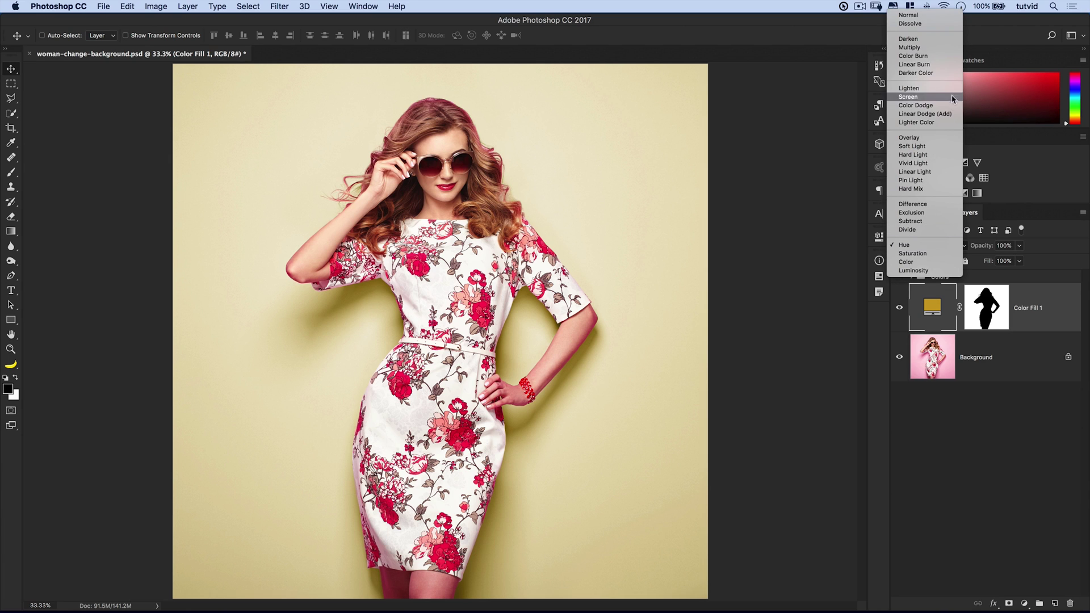
left_click(934, 47)
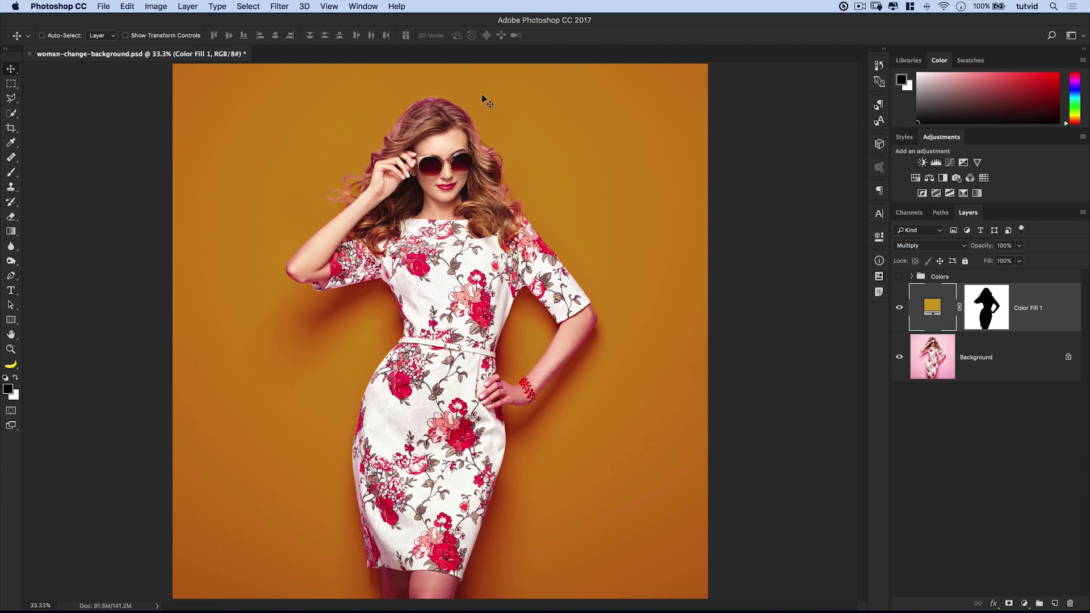
left_click_drag(989, 249, 967, 248)
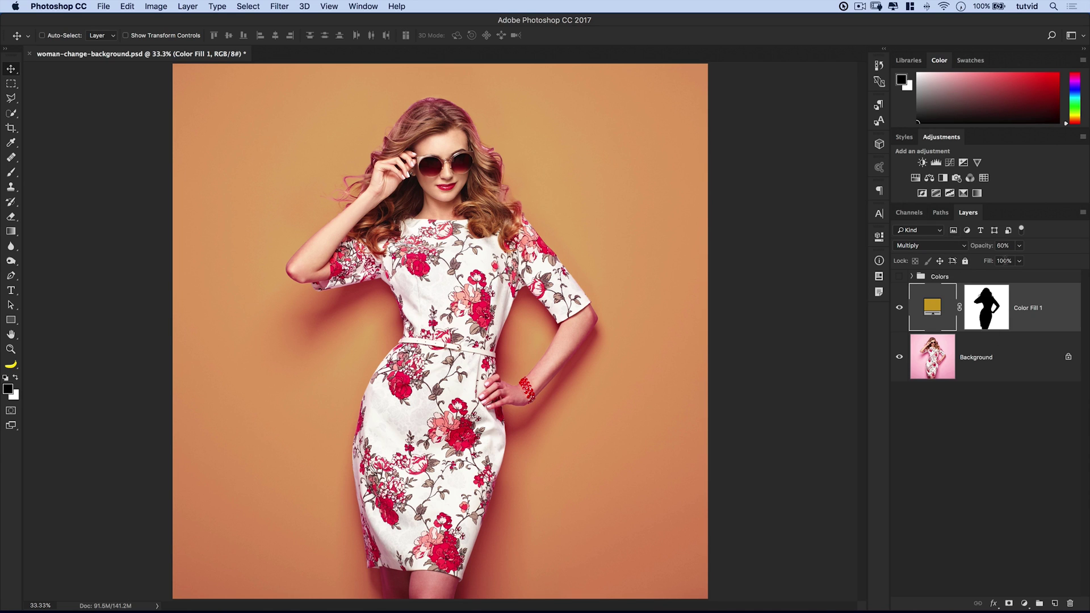
key("0")
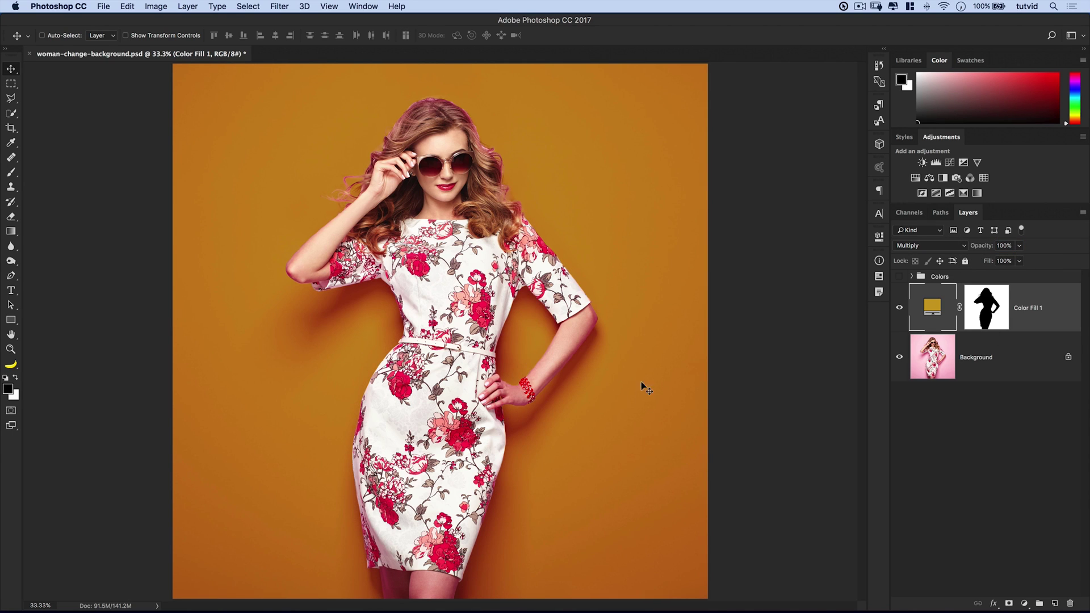
left_click(900, 306)
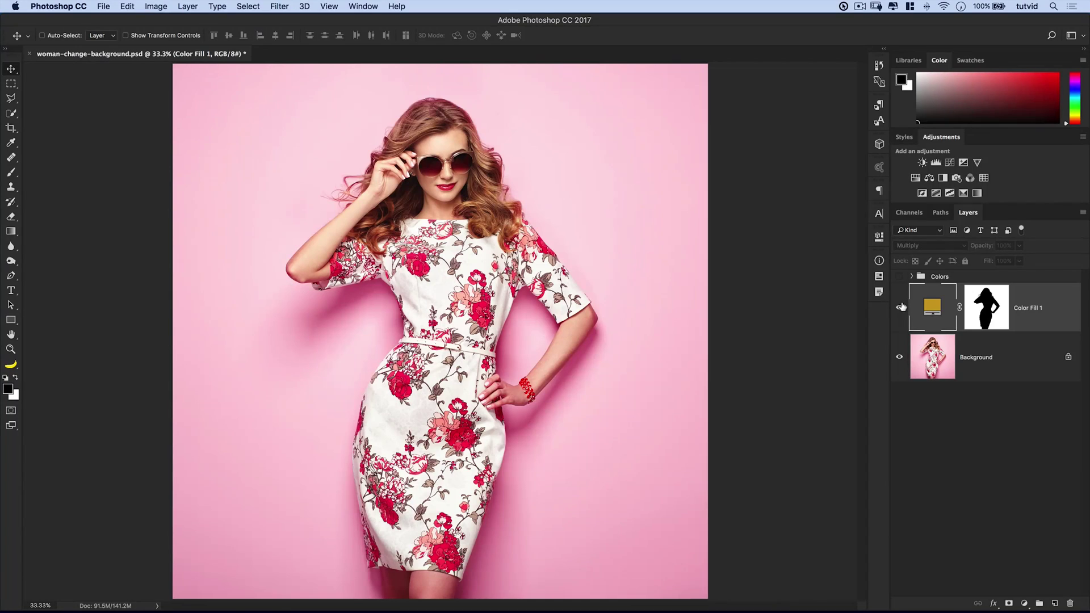
left_click(900, 307)
Set the fill layer's blend mode to Color and change its color to violet #531fc9.
left_click(932, 248)
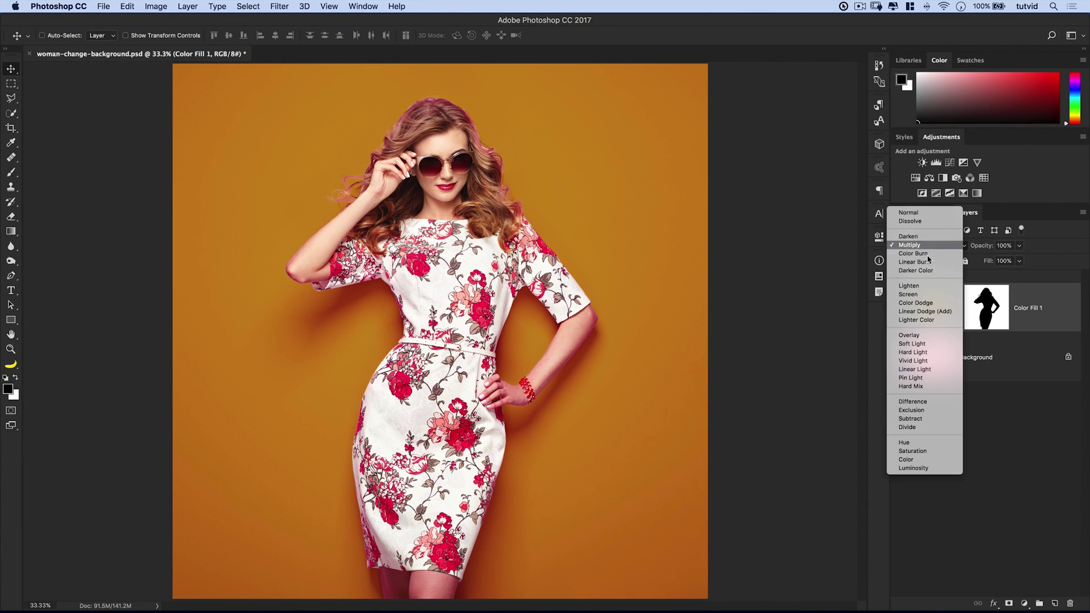
left_click(918, 459)
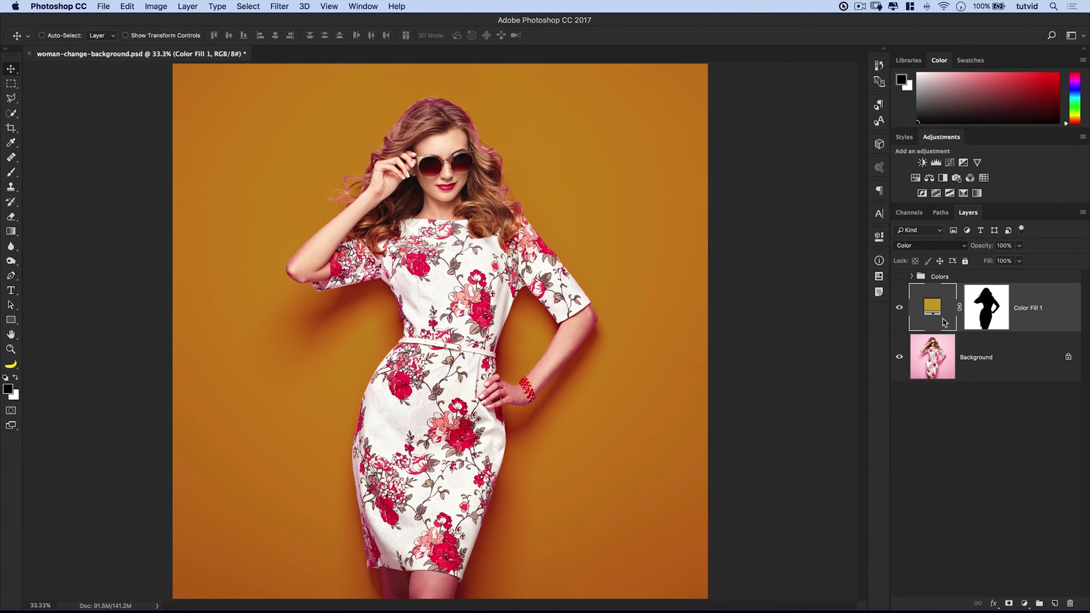
double_click(939, 307)
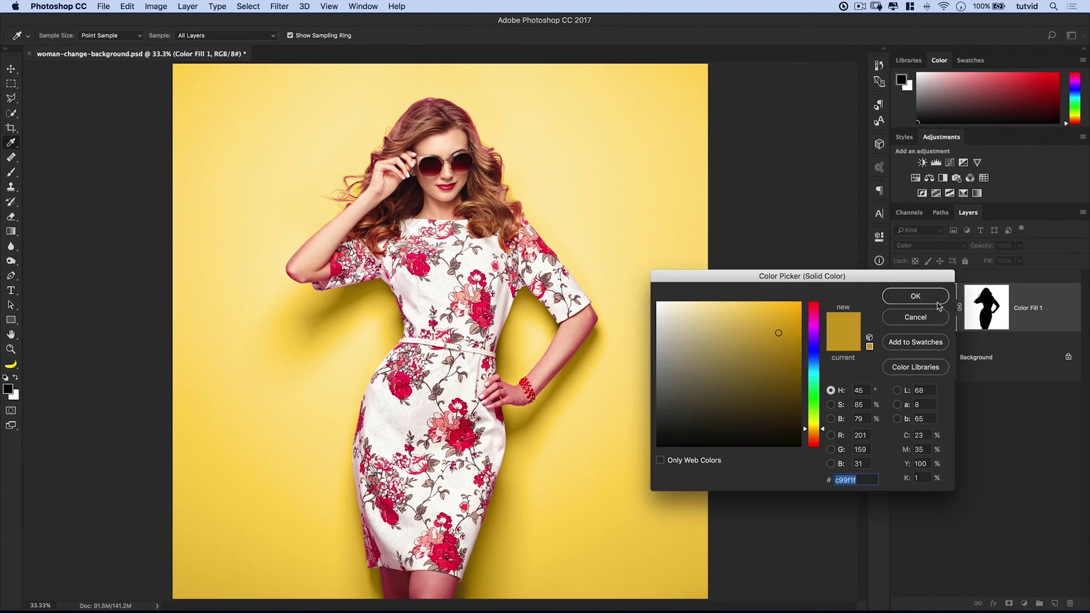
left_click(820, 343)
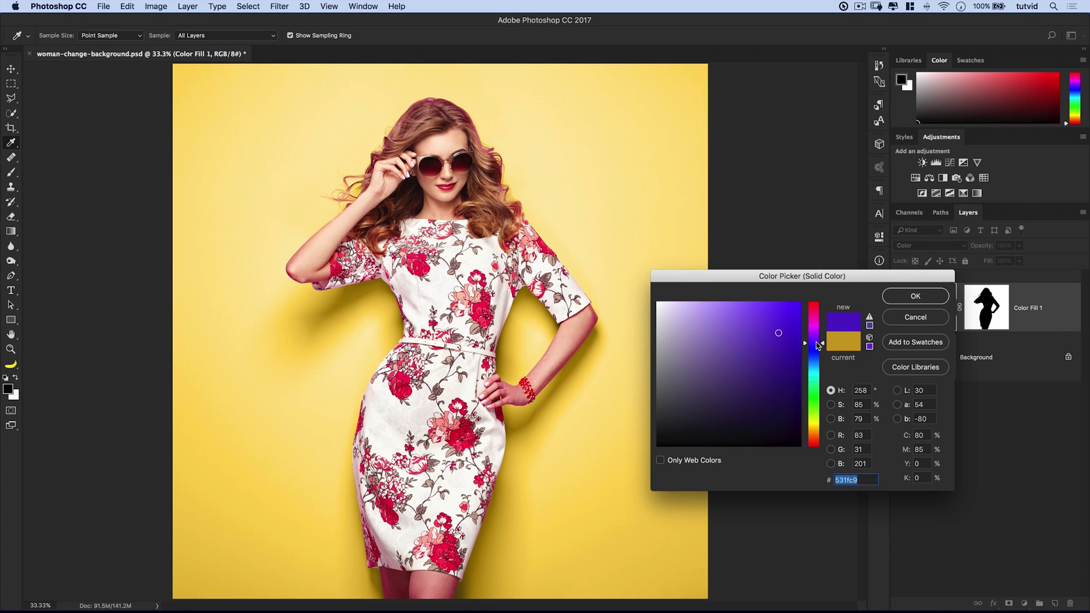
left_click(909, 297)
key("v")
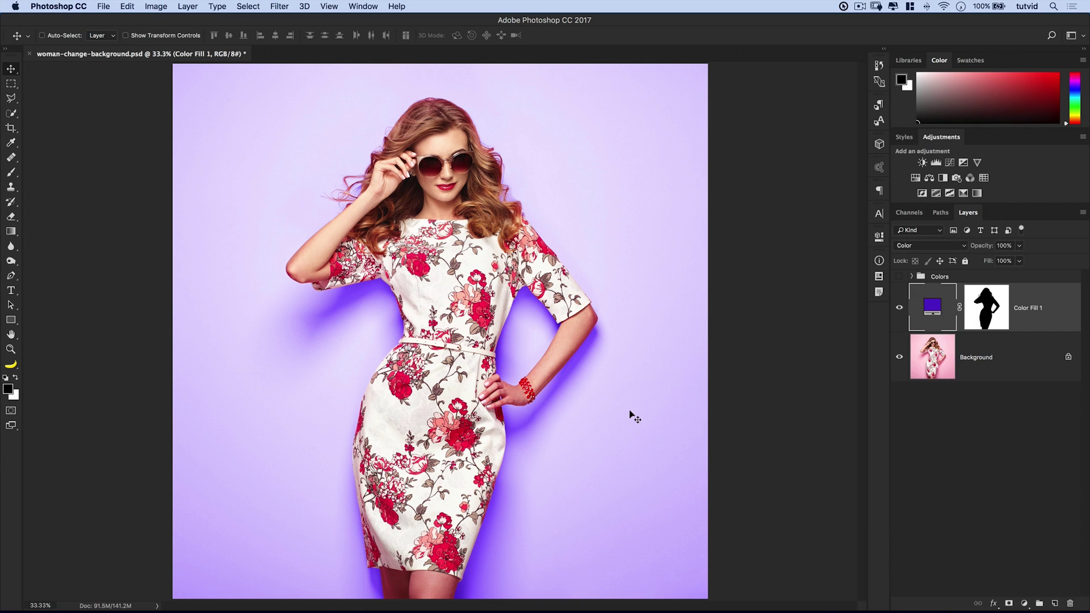
Try lighter and darker violets for the fill layer's color and settle on a brighter, more saturated violet.
left_click(944, 247)
left_click(928, 302)
double_click(931, 304)
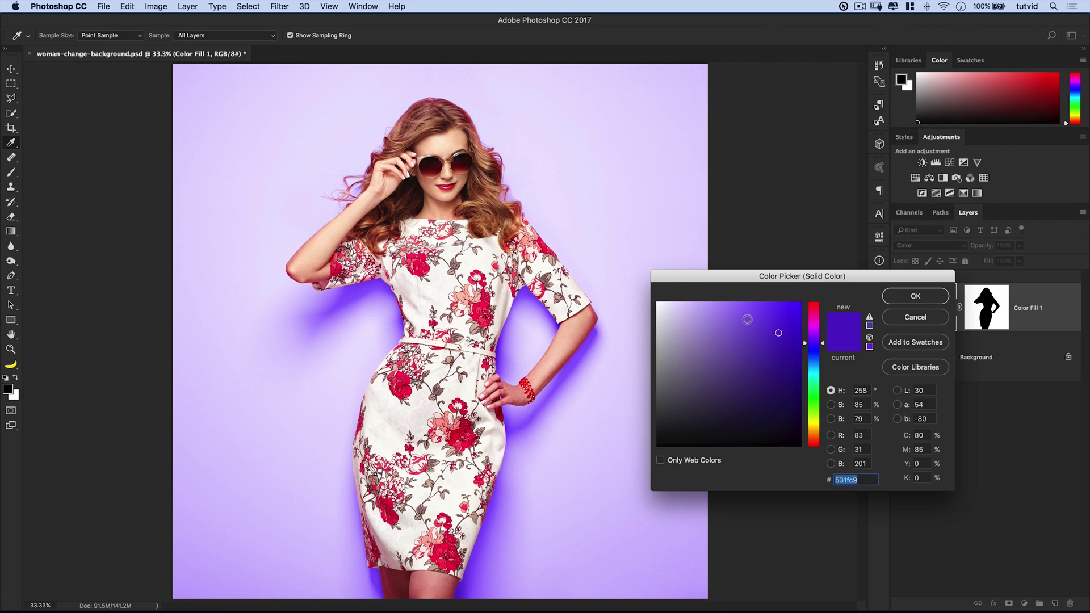
left_click(732, 313)
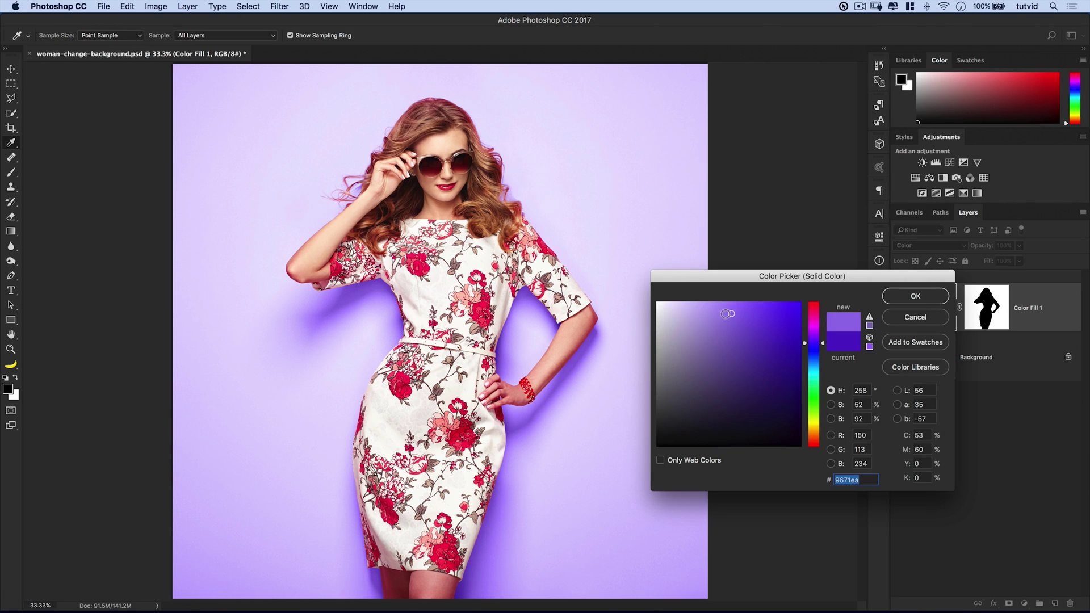
left_click(708, 307)
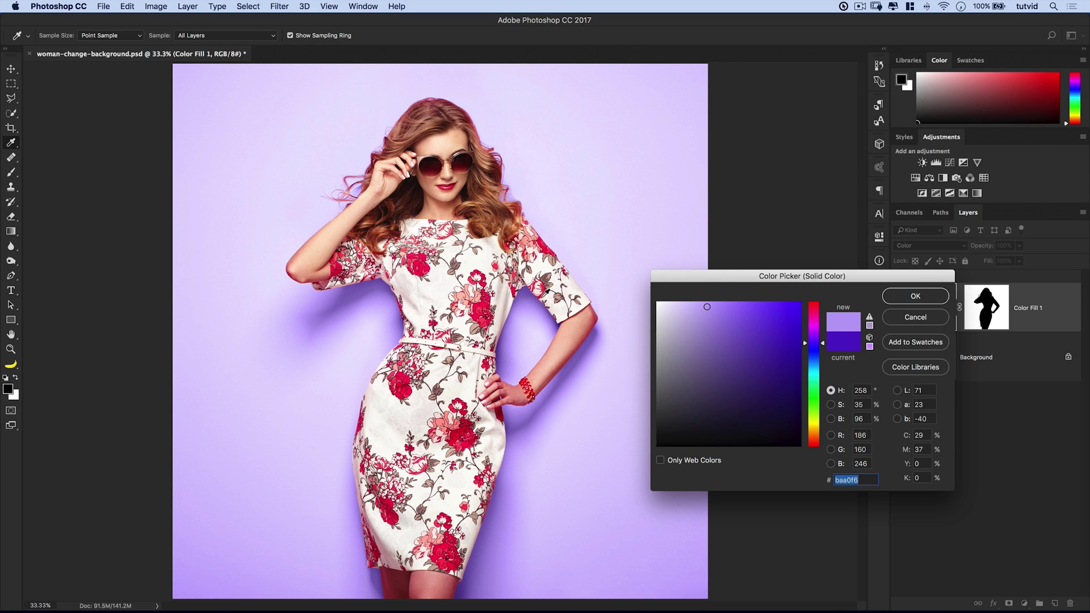
left_click(774, 388)
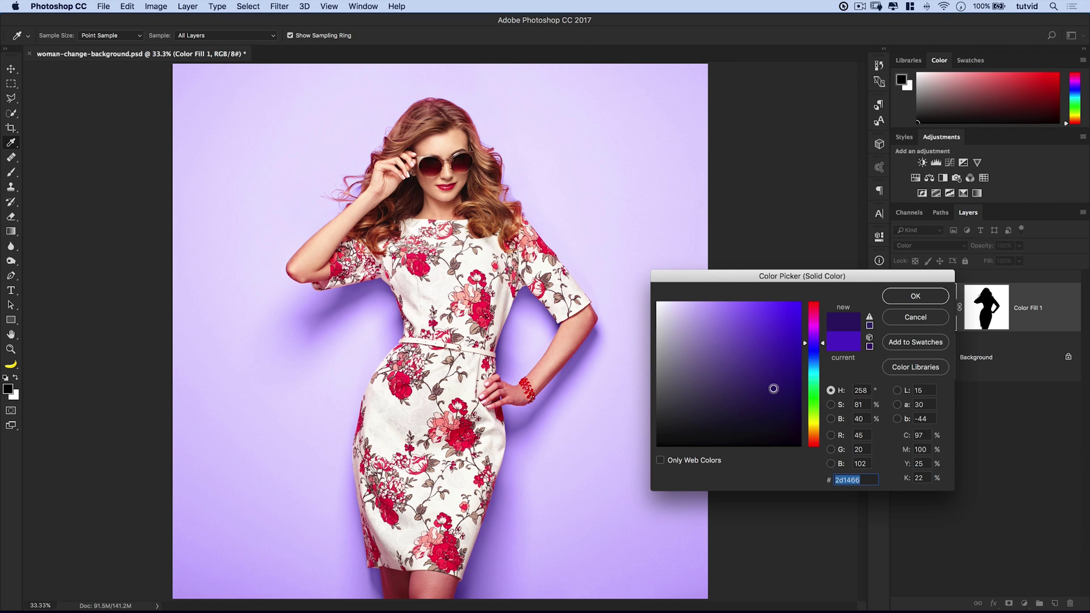
left_click(788, 399)
left_click(785, 413)
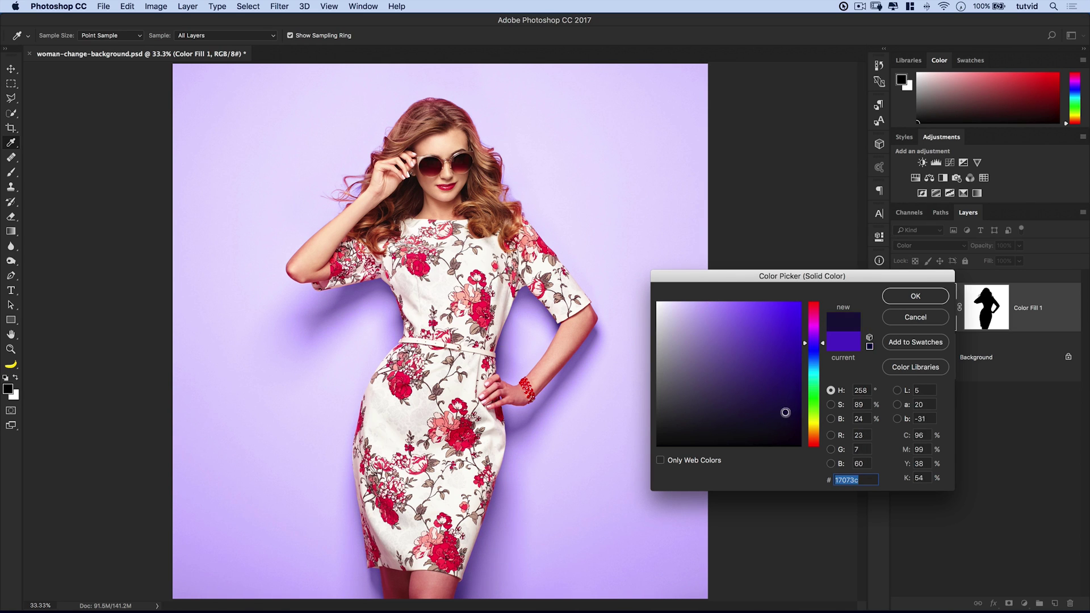
left_click(782, 309)
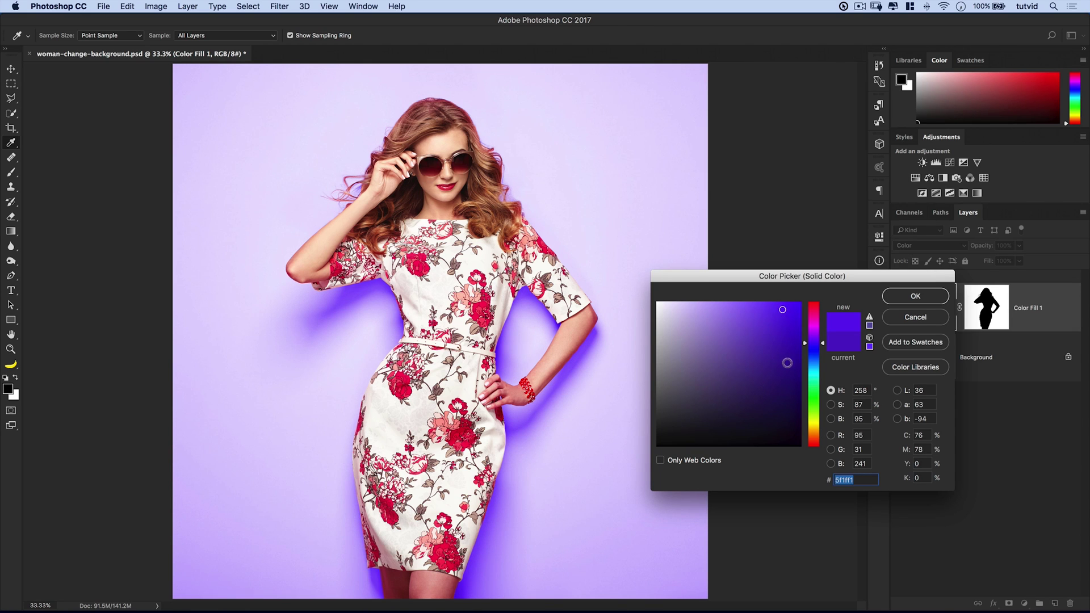
left_click(793, 310)
left_click(920, 298)
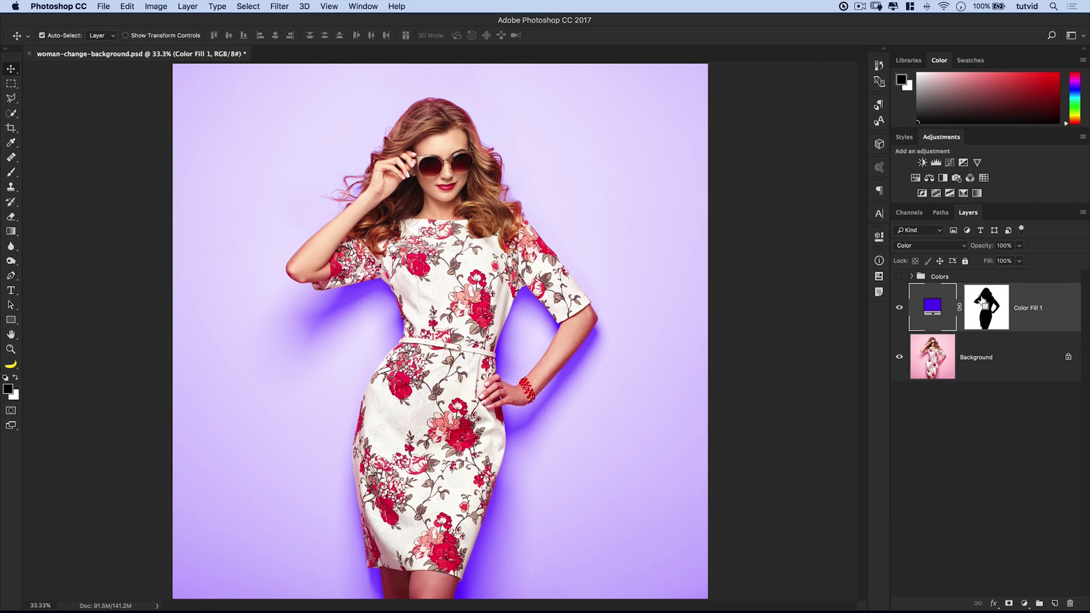
Load the fill layer's mask as a selection, hide that layer, and add a Levels adjustment layer masked to the backdrop.
left_click(983, 300, "super")
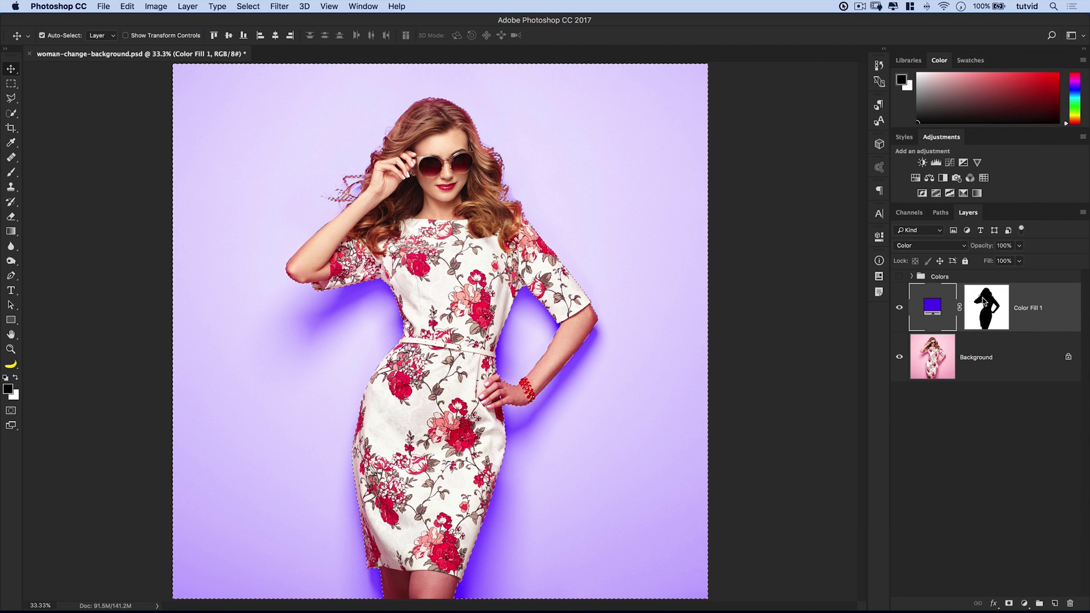
left_click(899, 307)
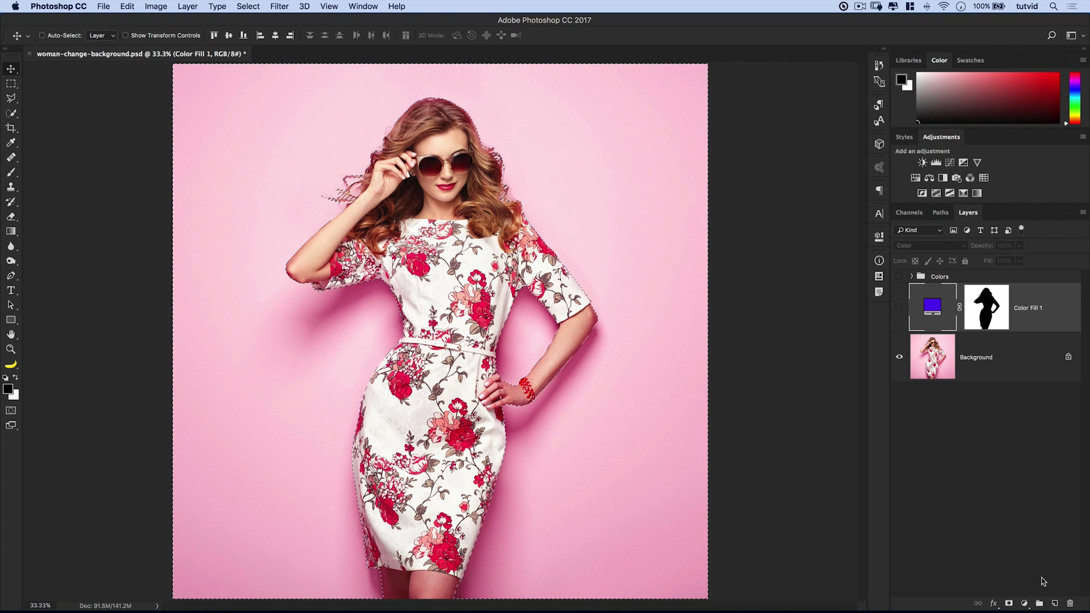
left_click(1024, 603)
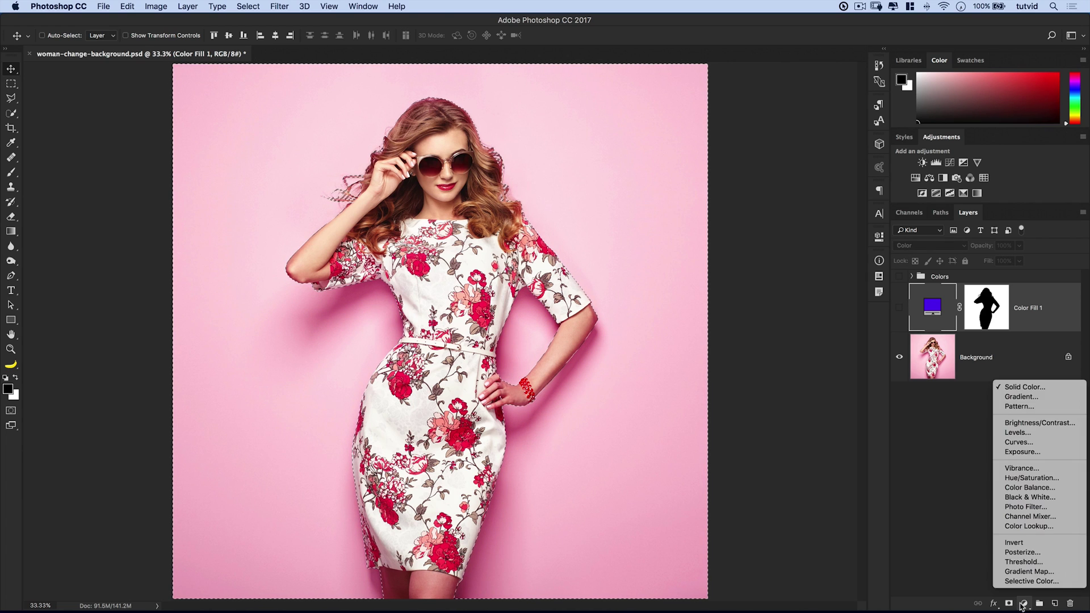
left_click(1019, 433)
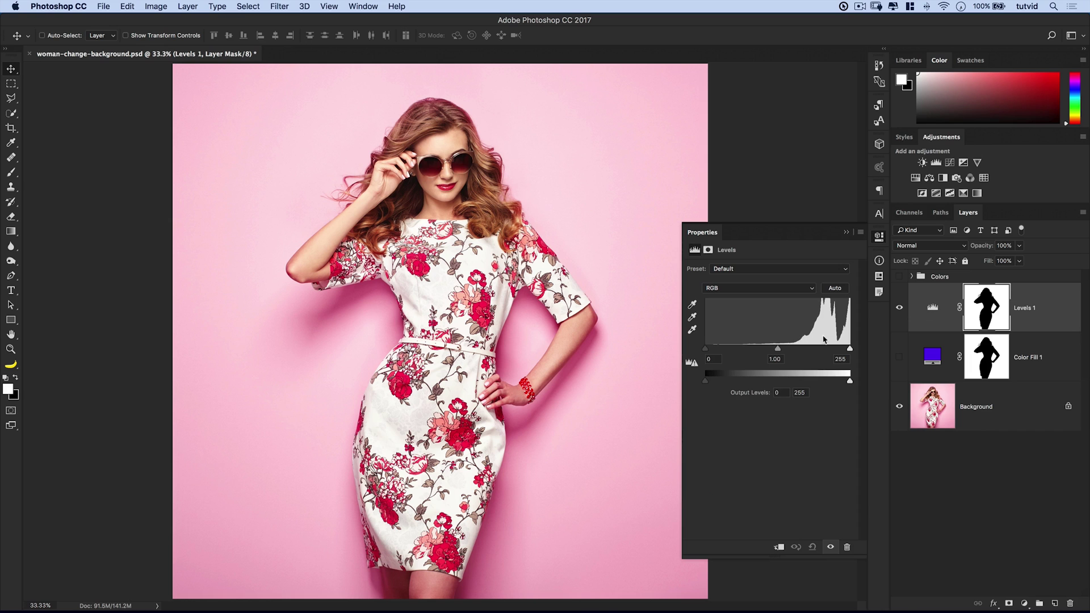
Set the Levels midtone value to 9.99 for the Green channel and 0.38 for the Blue channel.
left_click(763, 287)
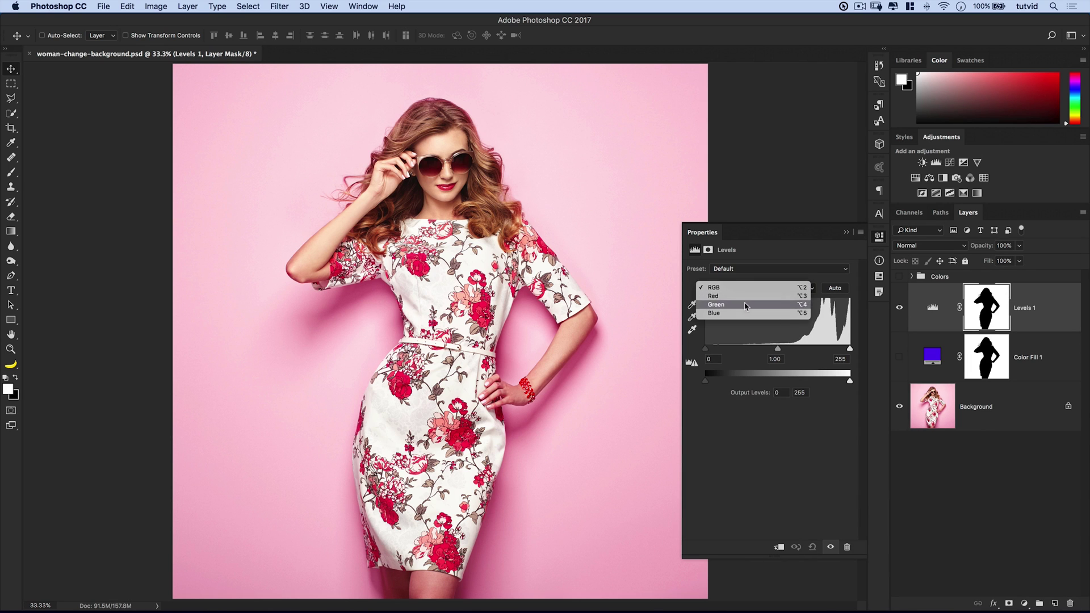
left_click(748, 308)
left_click_drag(777, 350, 704, 354)
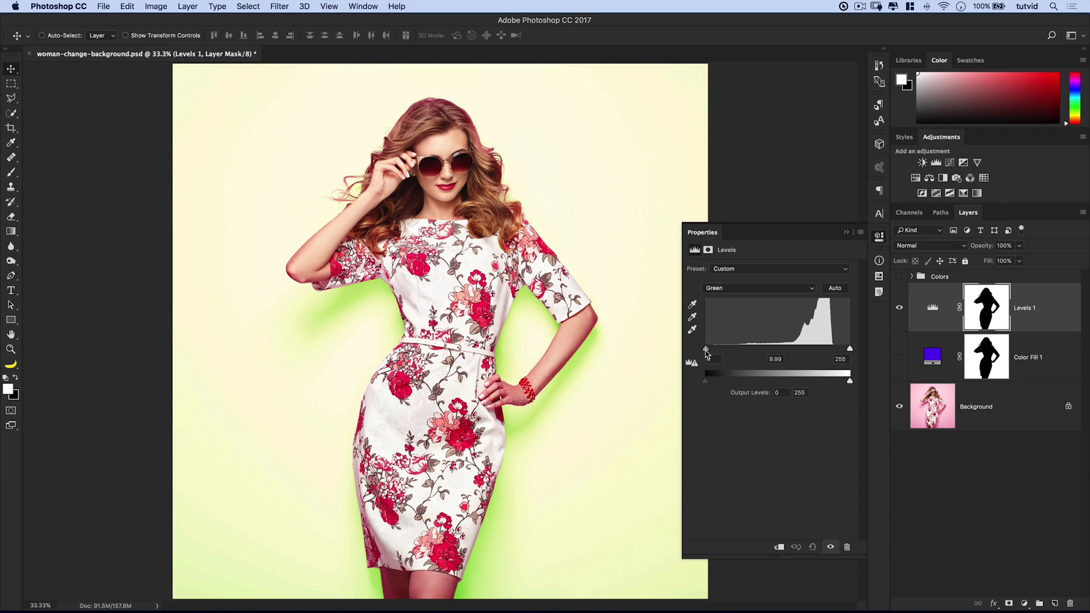
left_click(760, 288)
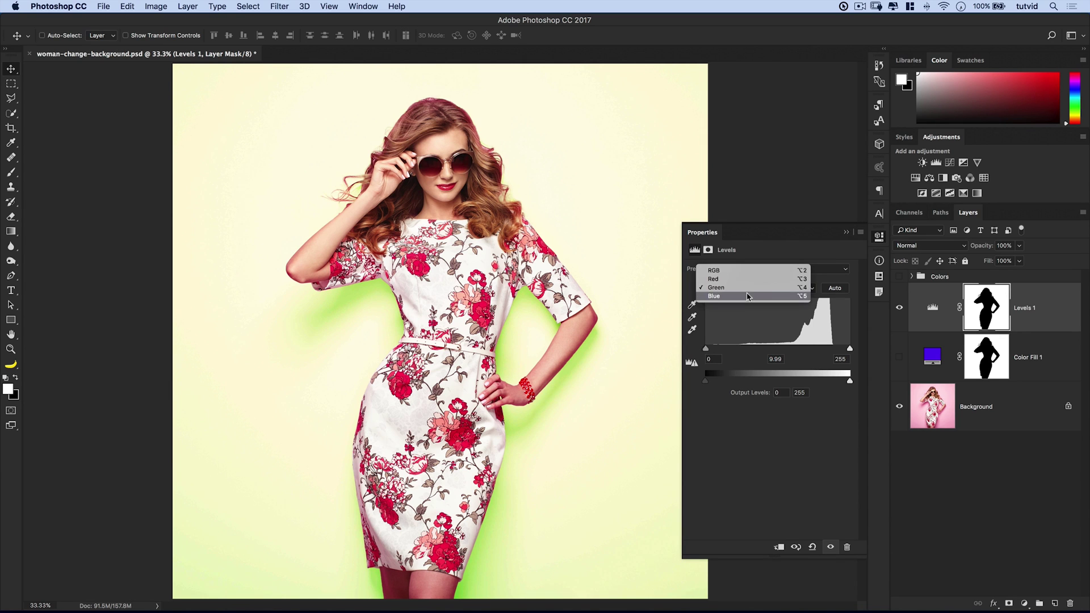
left_click(756, 298)
left_click_drag(779, 351, 818, 353)
Set the Levels midtone value to 0.15 for the Red channel.
left_click(775, 288)
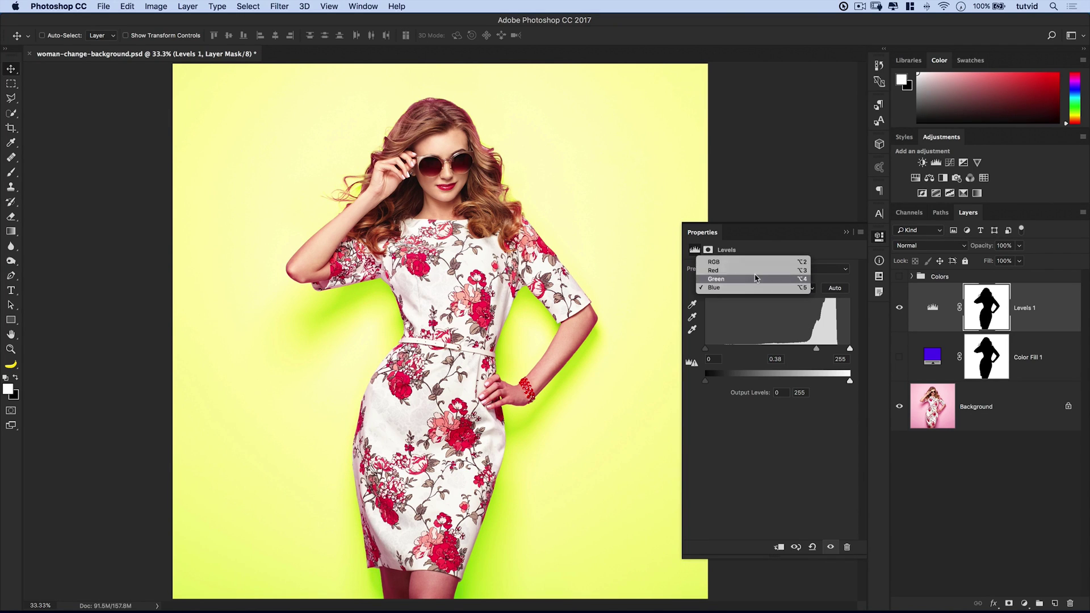
left_click(755, 279)
left_click(754, 289)
left_click(755, 278)
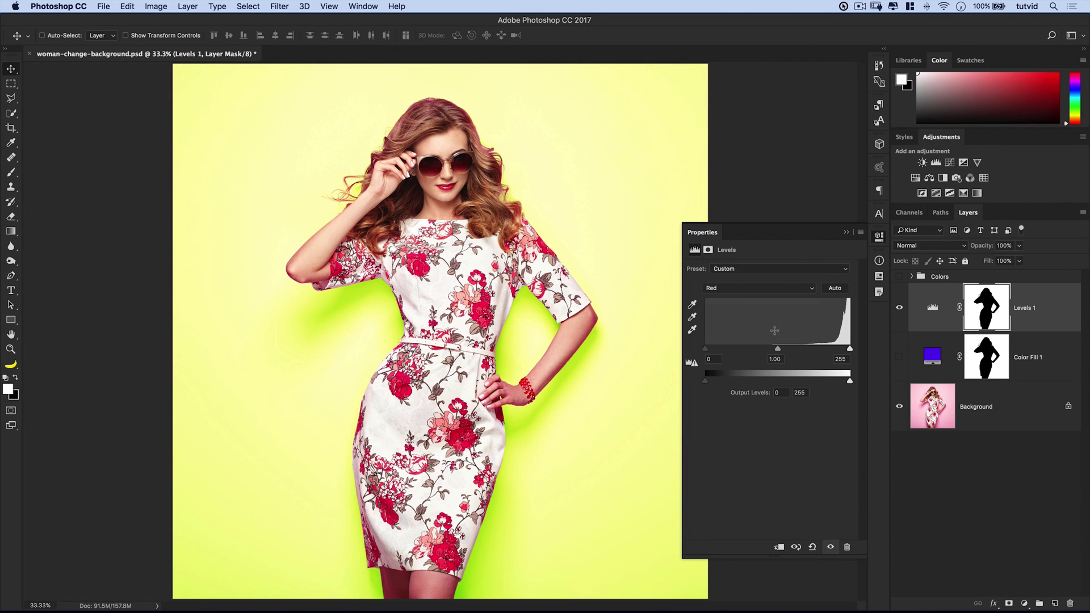
left_click_drag(760, 352, 837, 356)
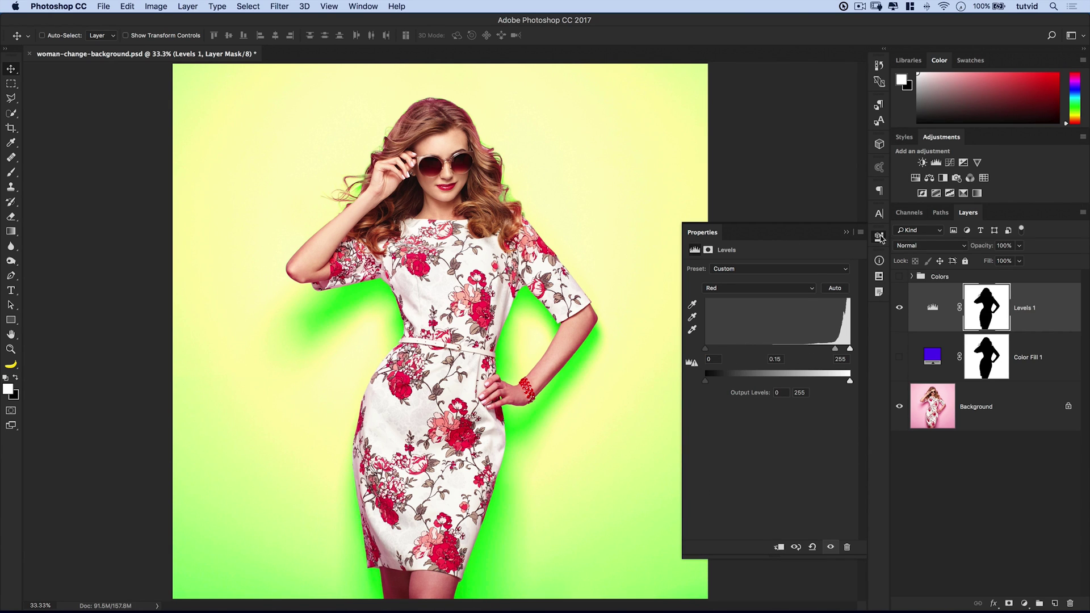
left_click(752, 289)
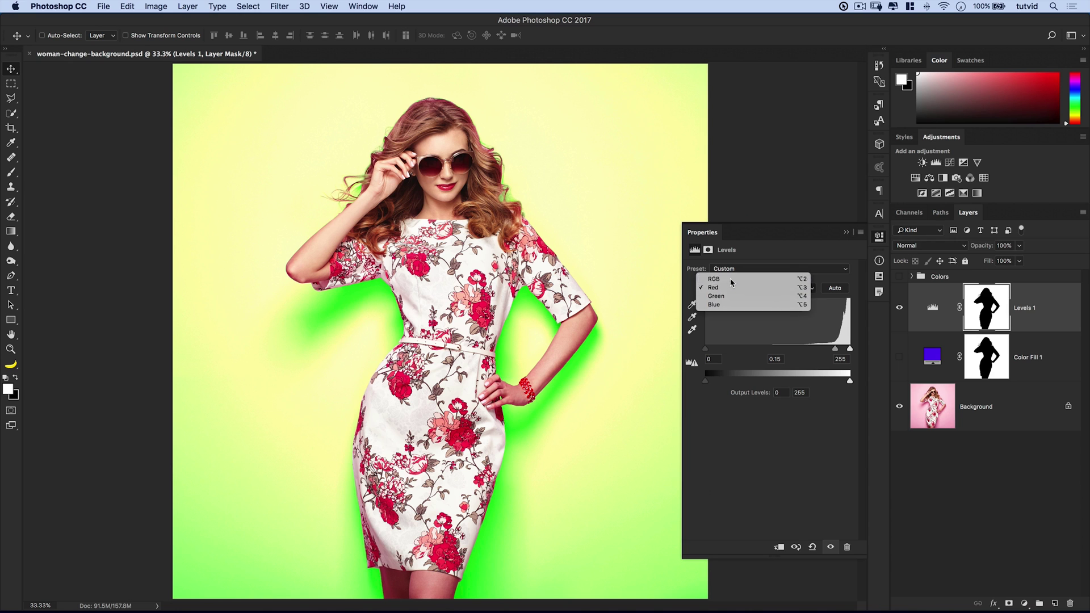
Adjust the midtones of the Levels layer's RGB channel and set the layer's blend mode to Color.
left_click(733, 279)
mouse_move(779, 351)
left_mouse_down()
mouse_move(747, 353)
mouse_move(806, 346)
mouse_move(759, 347)
mouse_move(795, 348)
left_mouse_up()
left_click(934, 245)
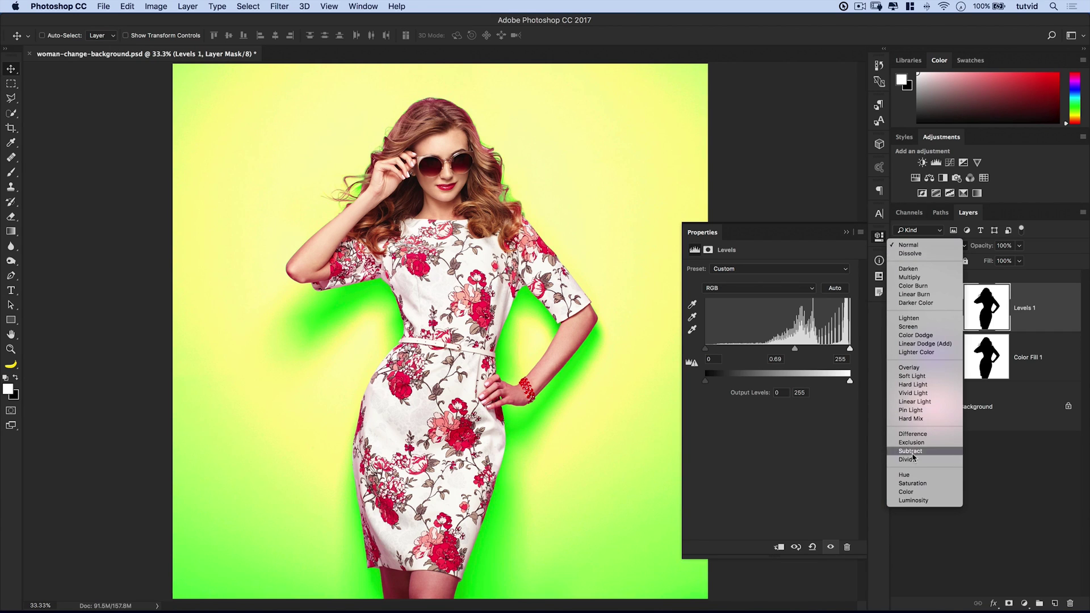
left_click(901, 497)
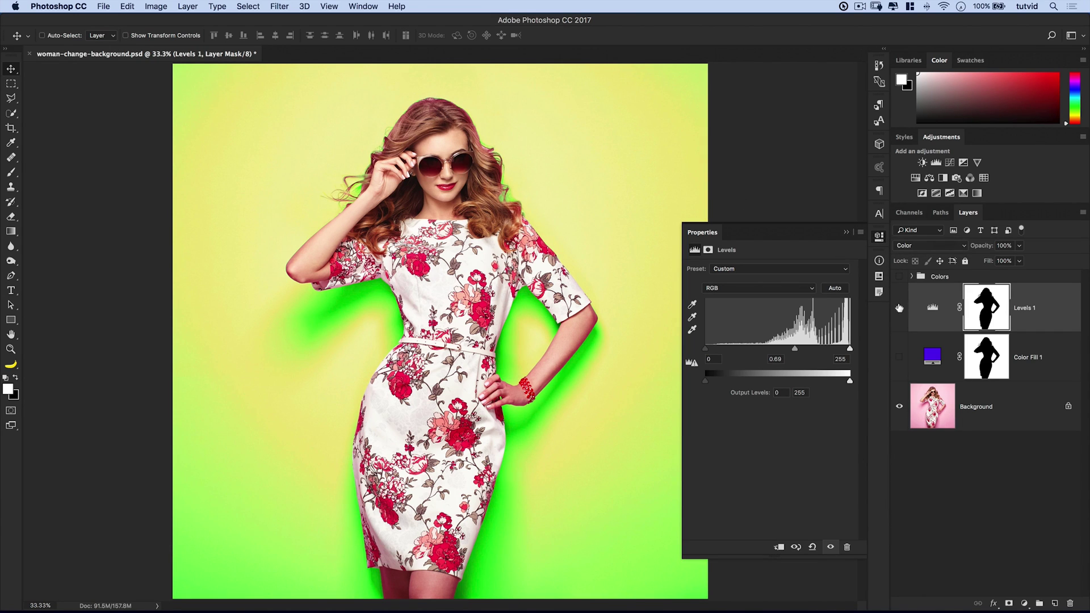
left_click_drag(795, 349, 820, 350)
left_click(880, 238)
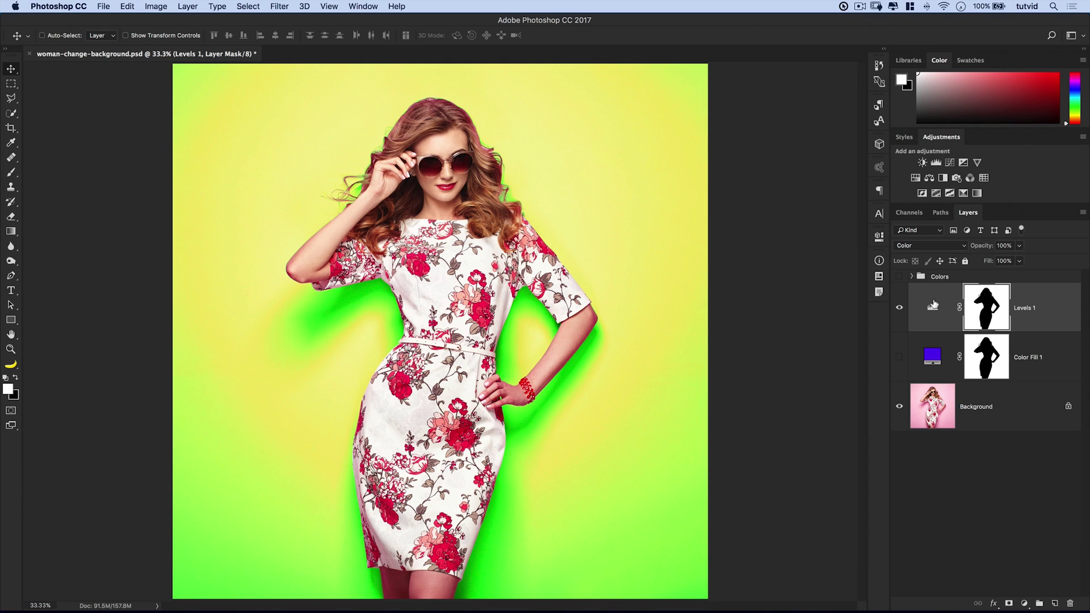
Compare the image with and without the Levels layer and examine the color fringing along the hair and sleeve edges.
left_click(900, 308)
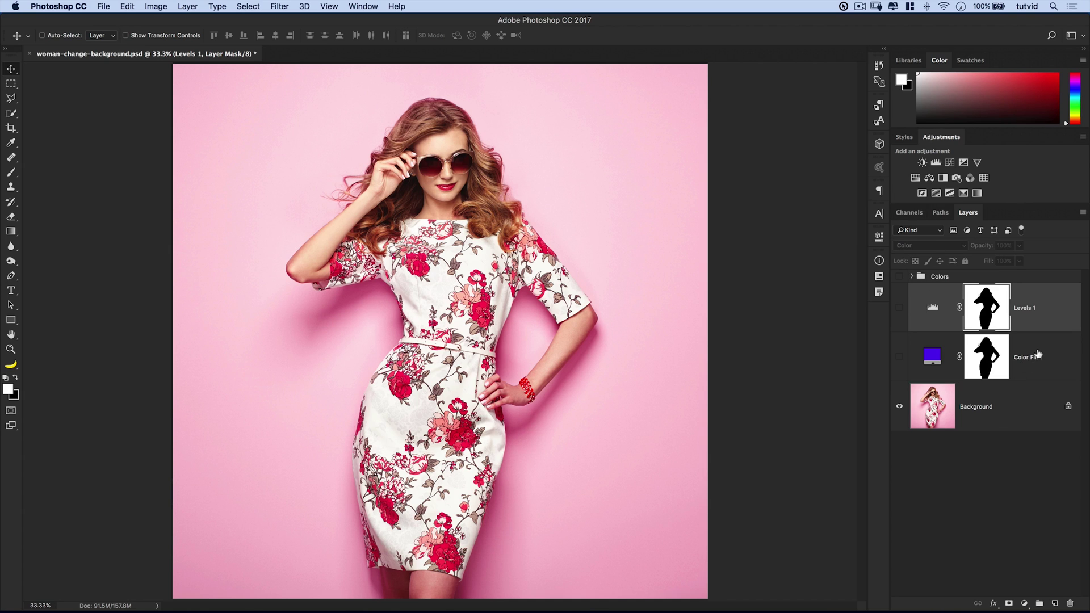
left_click(898, 309)
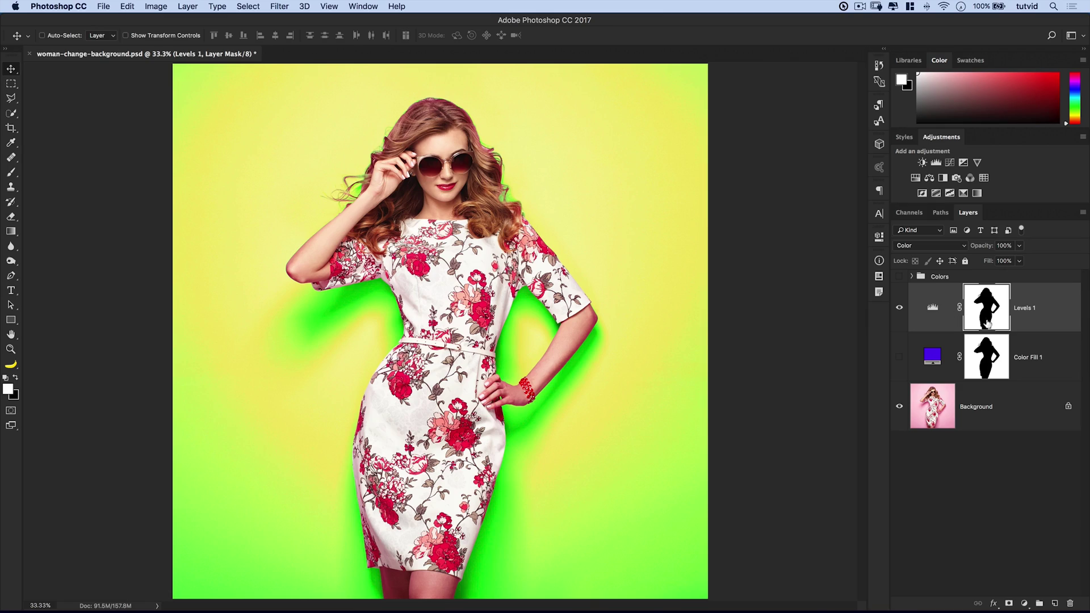
key("z")
left_click(406, 131)
left_click(406, 131)
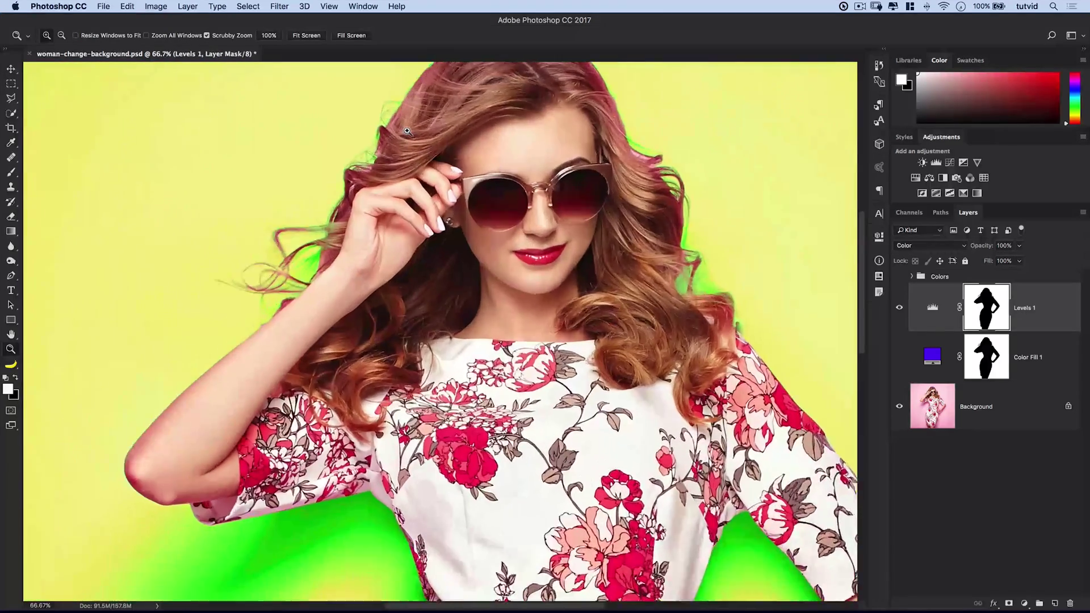
left_click(407, 131)
left_click_drag(373, 200, 414, 336)
left_click_drag(511, 212, 353, 422)
left_click_drag(567, 334, 421, 258)
left_click_drag(604, 398, 680, 375)
key("super+minus")
key("super+minus")
left_click_drag(495, 324, 545, 268)
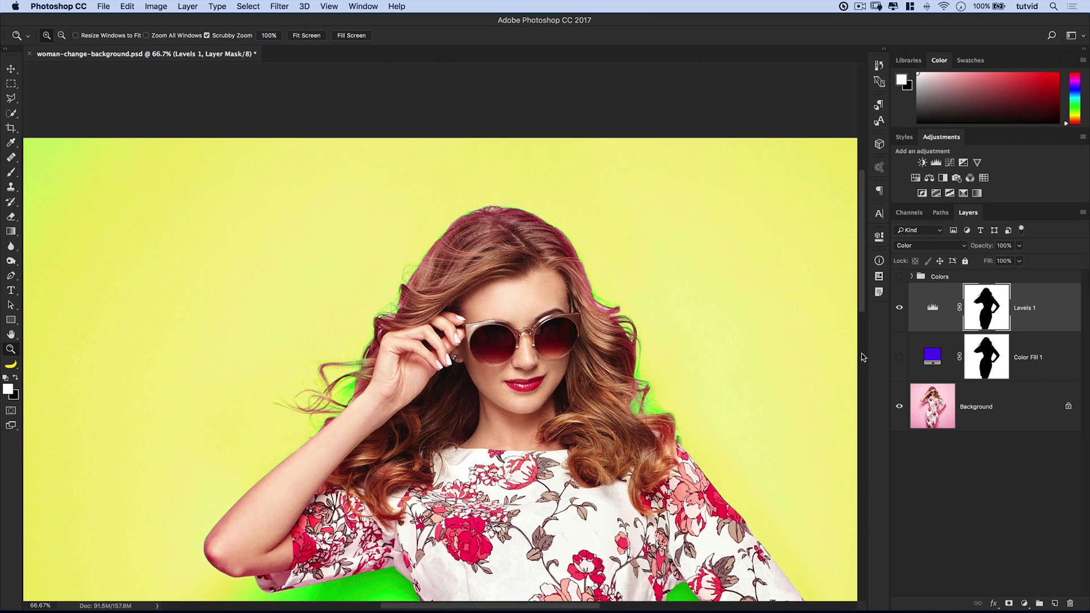
Add a Hue/Saturation layer with Reds Saturation at -39 and Lightness at -15, and invert its mask to black.
left_click(915, 178)
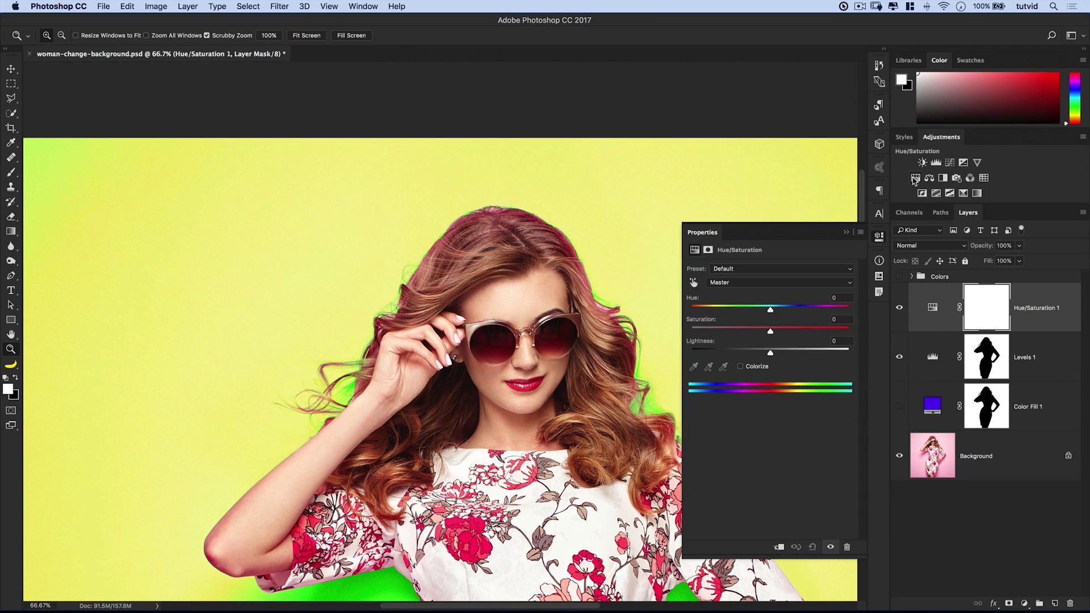
left_click(743, 278)
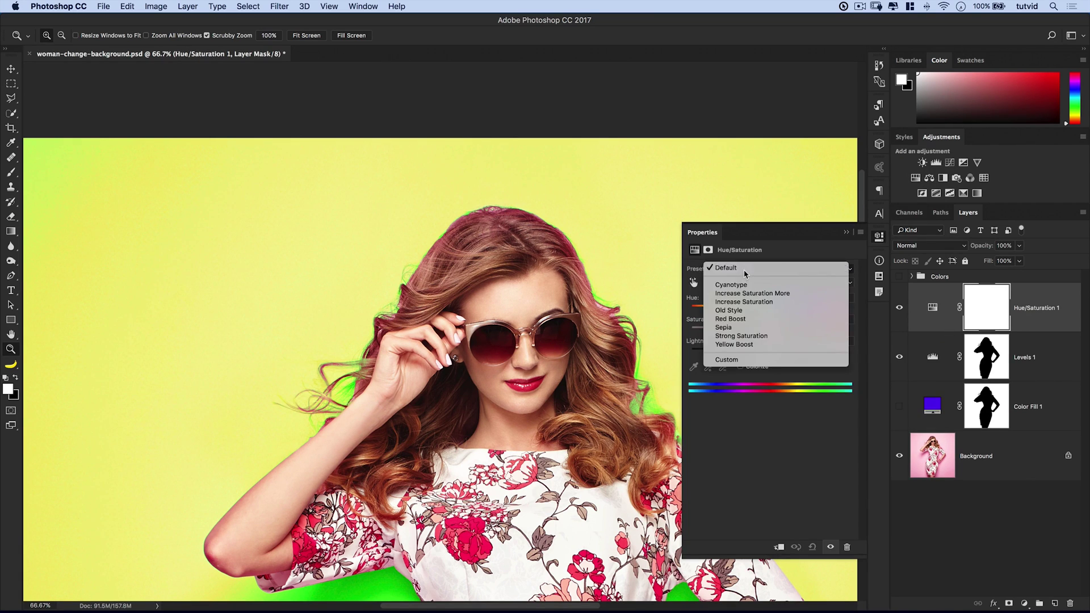
left_click(746, 274)
left_click(730, 288)
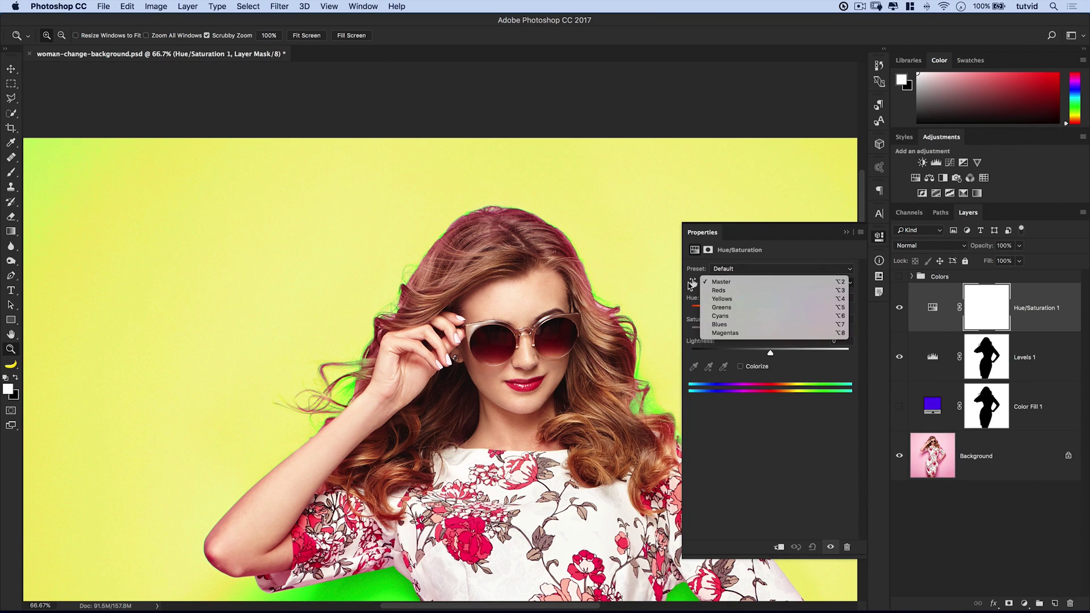
left_click(726, 292)
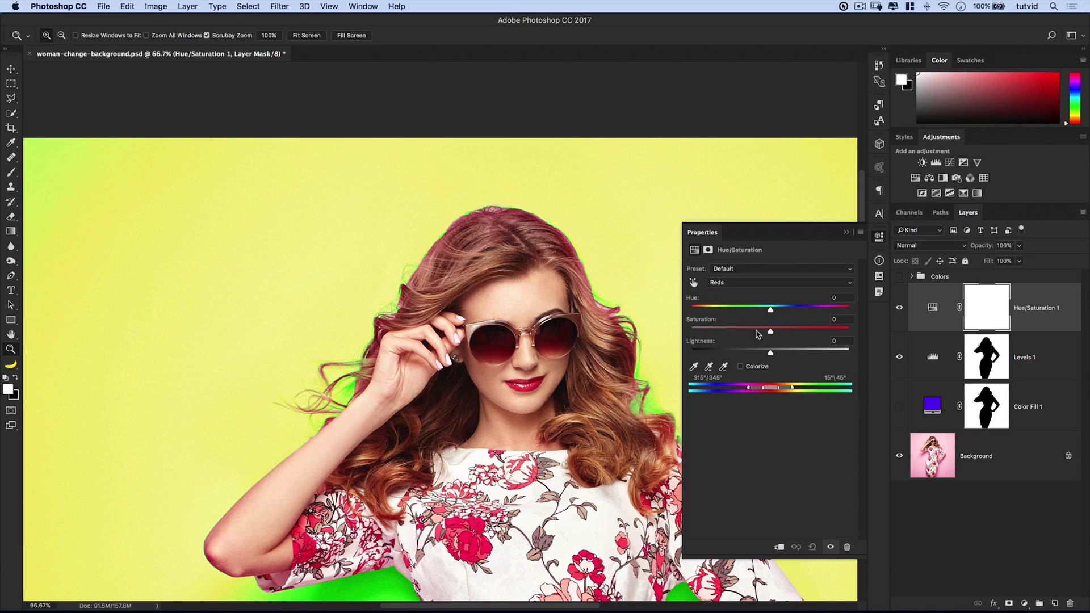
left_click_drag(770, 332, 745, 333)
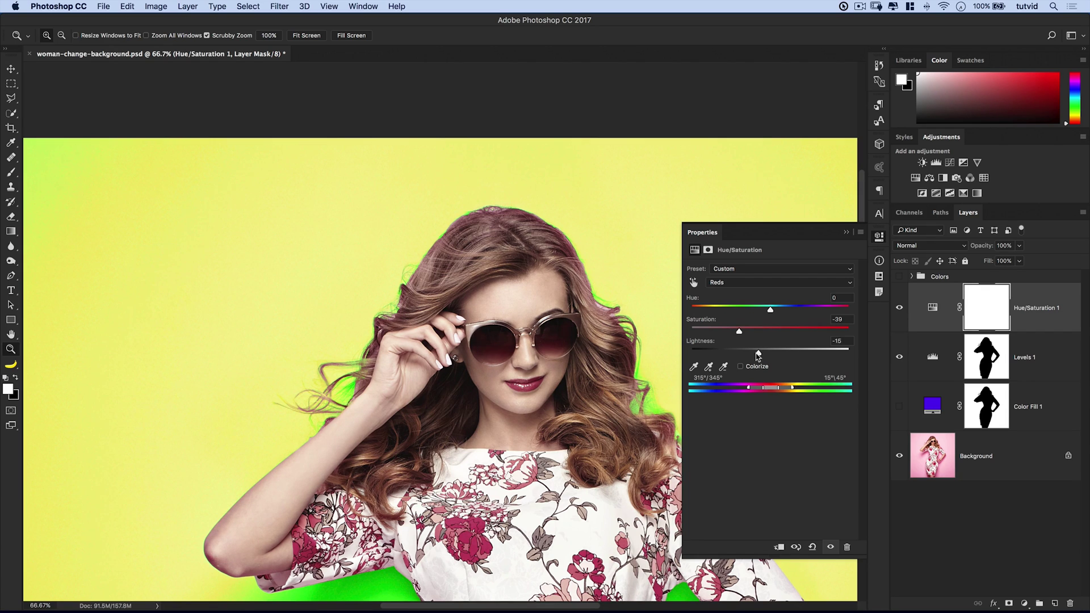
left_click(877, 239)
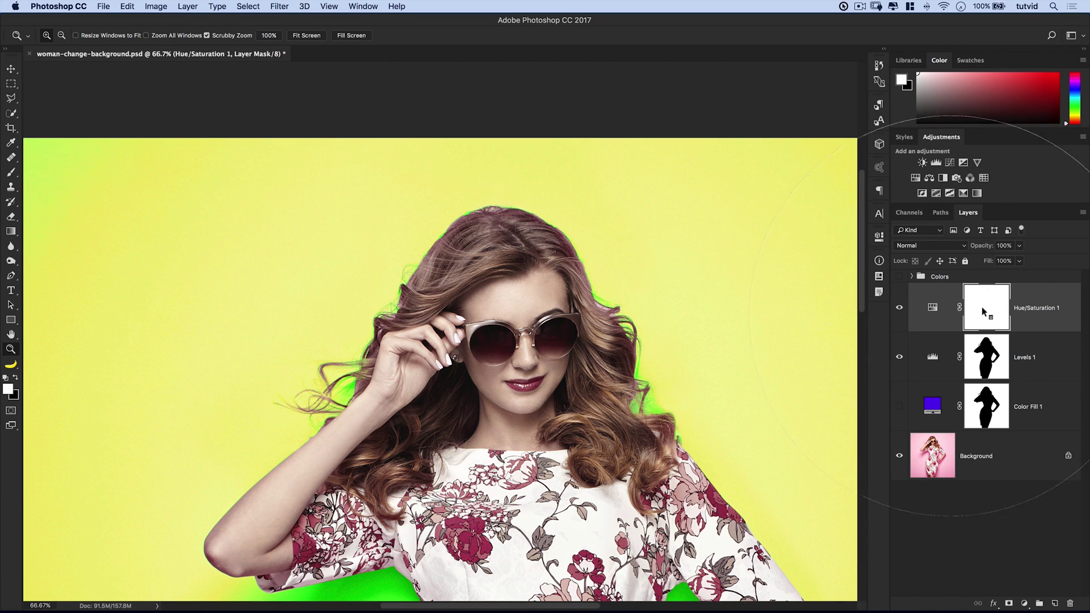
left_click_drag(983, 316, 984, 314)
key("ctrl+i")
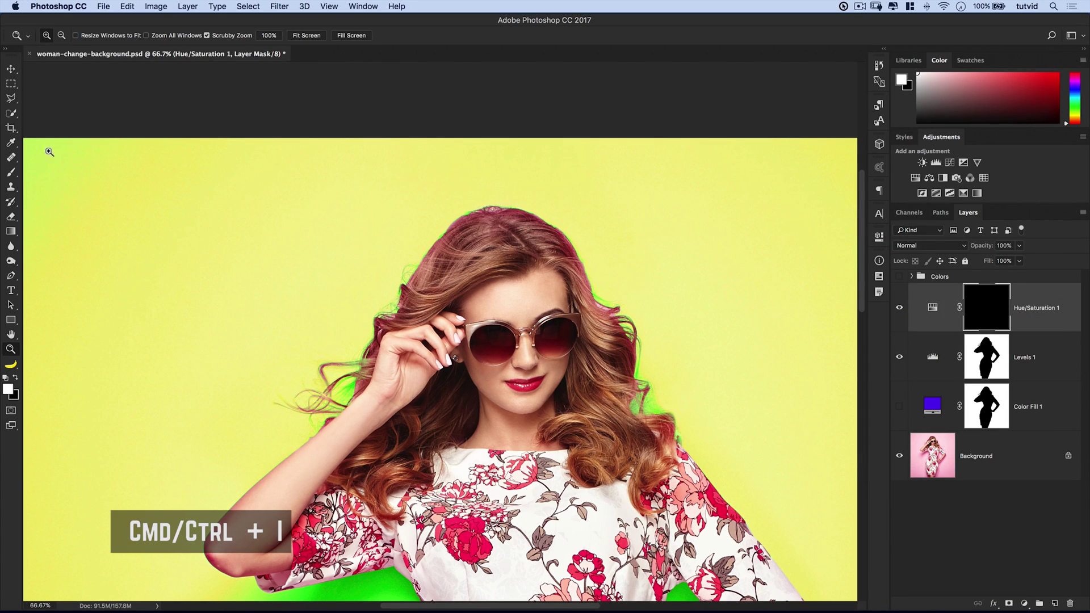
Set up a soft 150 px Brush with 0% hardness and 18% opacity.
left_click(12, 172)
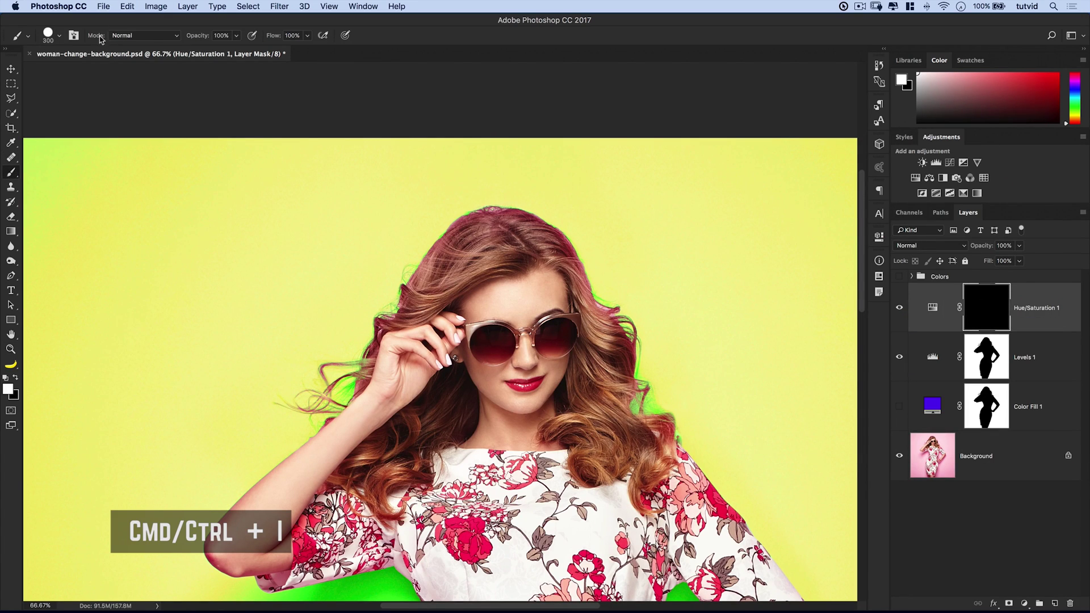
right_click(398, 269)
mouse_move(495, 297)
left_mouse_down()
mouse_move(482, 297)
mouse_move(496, 321)
mouse_move(434, 319)
left_mouse_up()
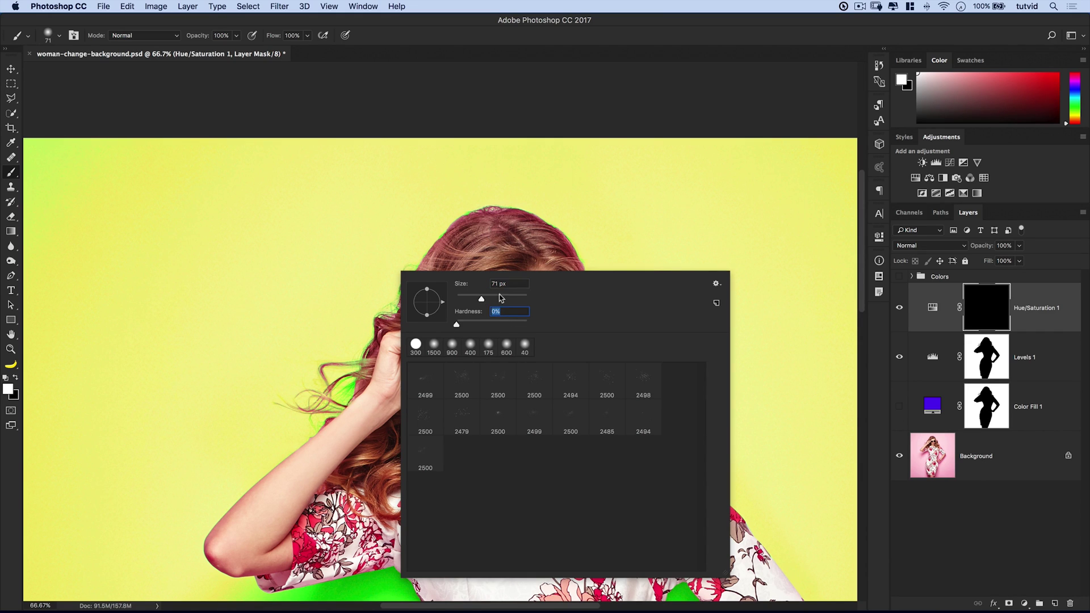
left_click_drag(481, 300, 491, 301)
left_click(474, 102)
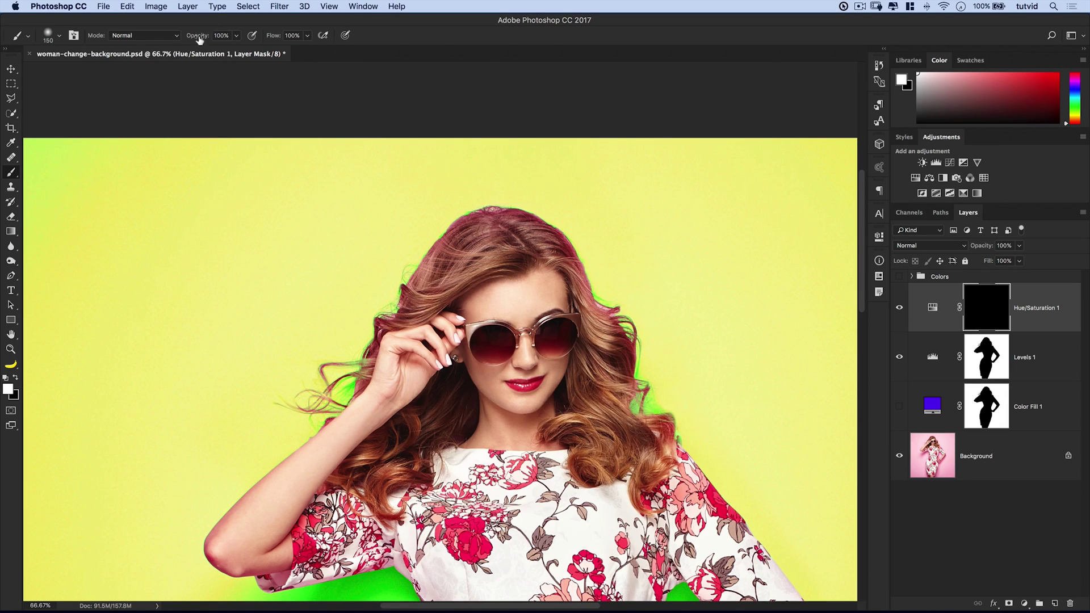
left_click_drag(198, 38, 156, 39)
Load the Levels mask as a selection, invert it, and paint white along the hair and shoulder edges on the Hue/Saturation mask, then deselect.
left_click(989, 360, "super")
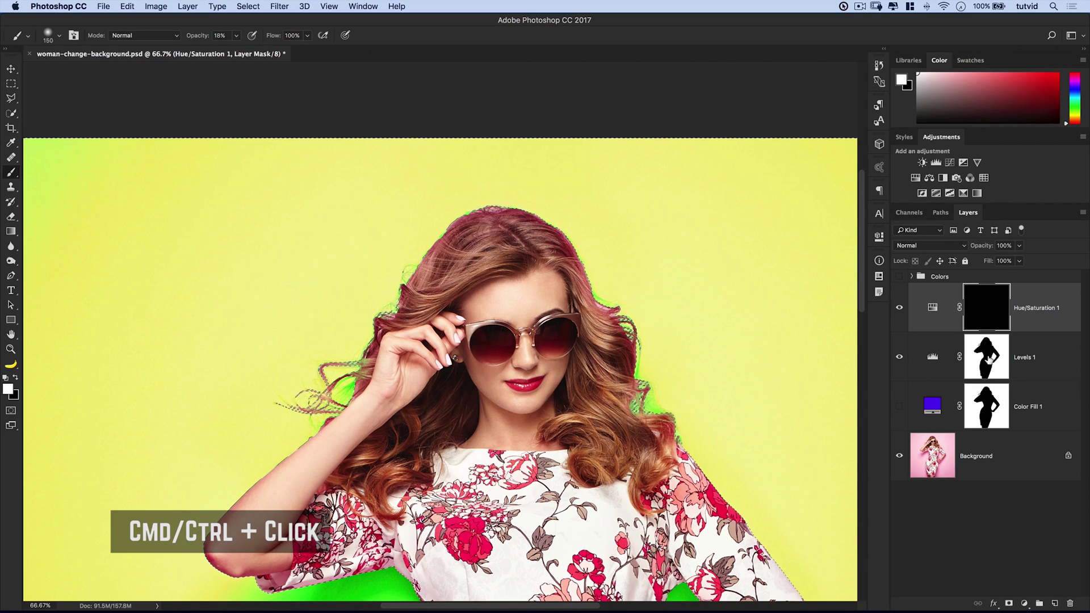
left_click(237, 5)
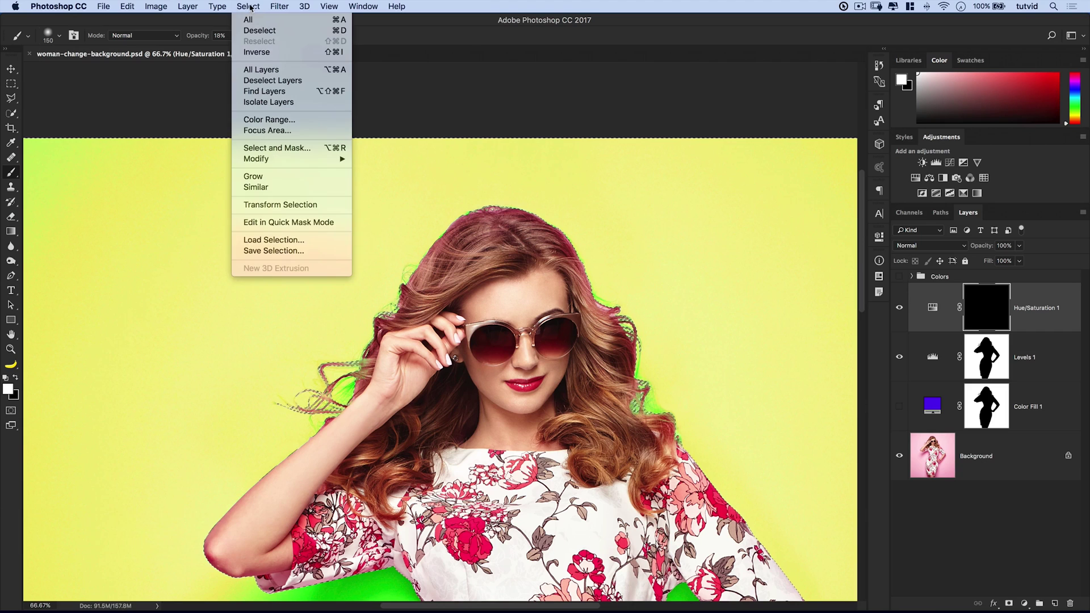
left_click(255, 50)
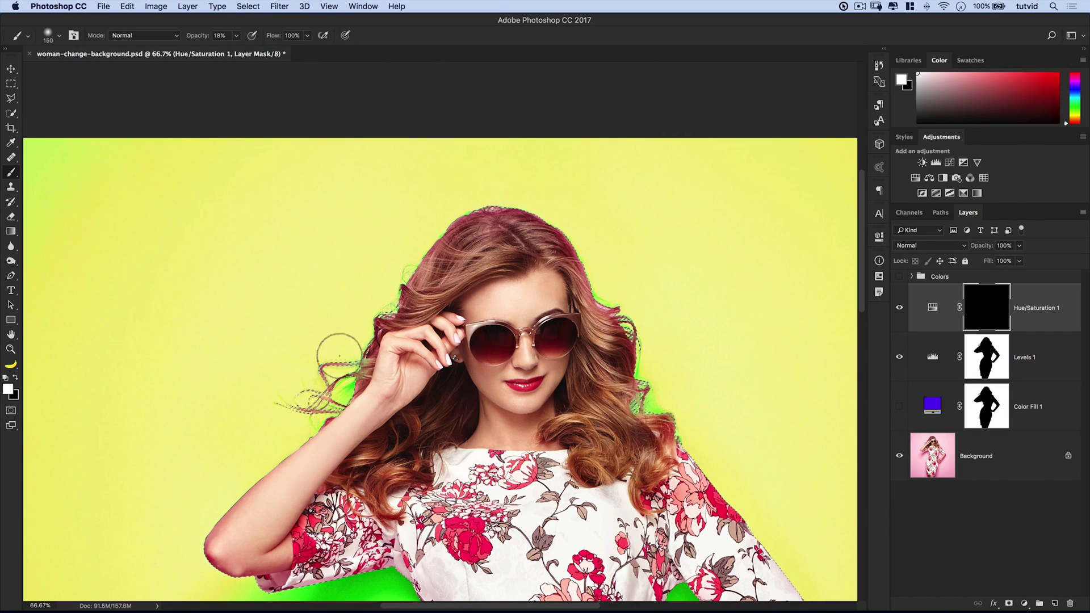
mouse_move(384, 288)
left_mouse_down()
mouse_move(428, 207)
mouse_move(462, 194)
mouse_move(560, 206)
mouse_move(619, 239)
mouse_move(627, 315)
mouse_move(653, 380)
mouse_move(730, 474)
left_mouse_up()
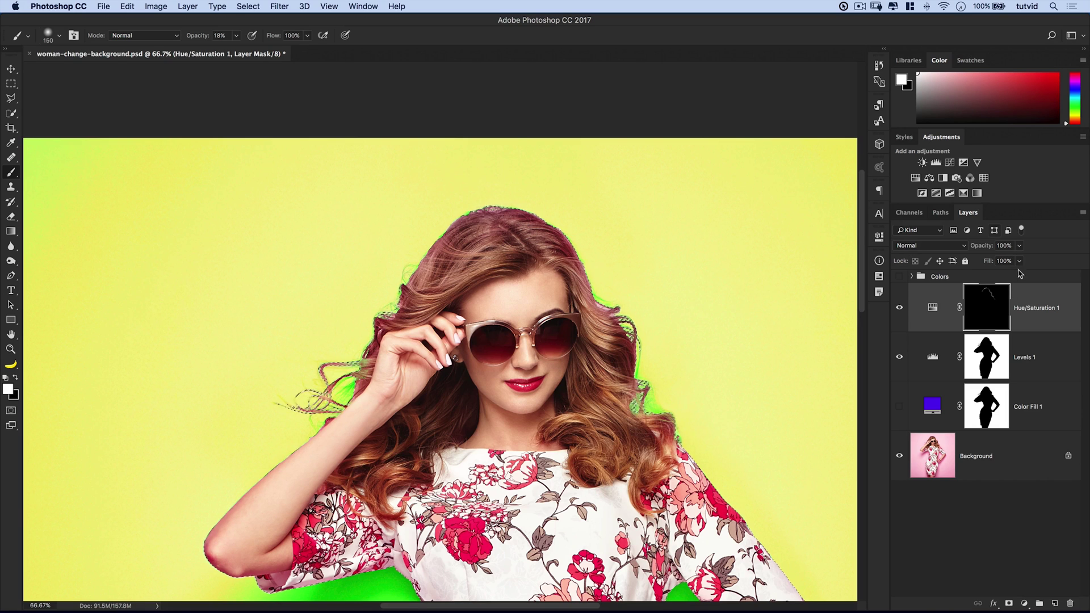
key("super+d")
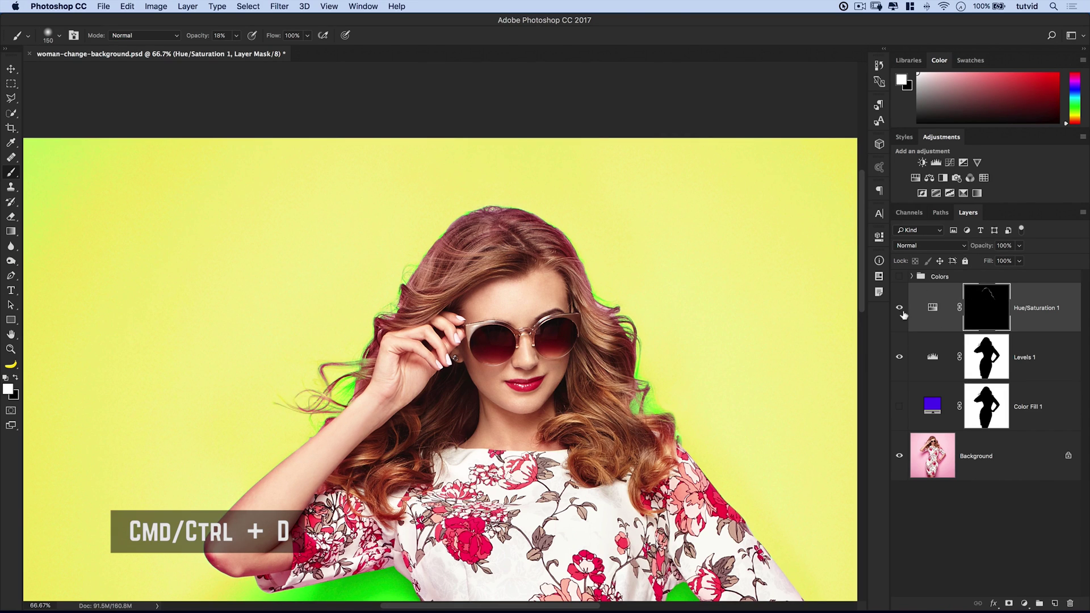
Compare the image with and without the Hue/Saturation layer and inspect its painted mask on its own.
left_click(899, 307)
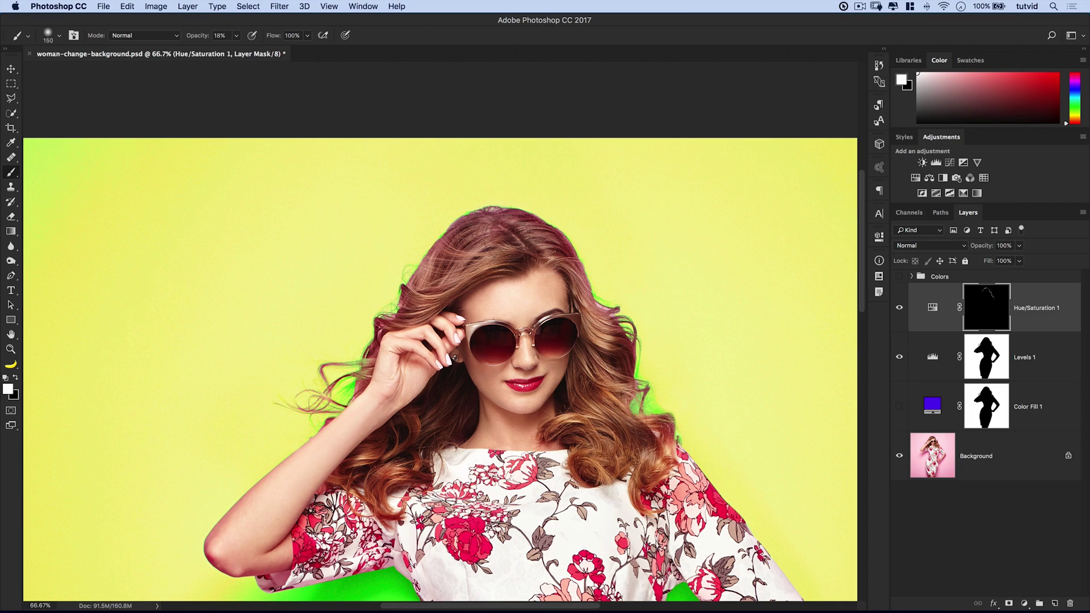
left_click(899, 307)
left_click(991, 304, "alt")
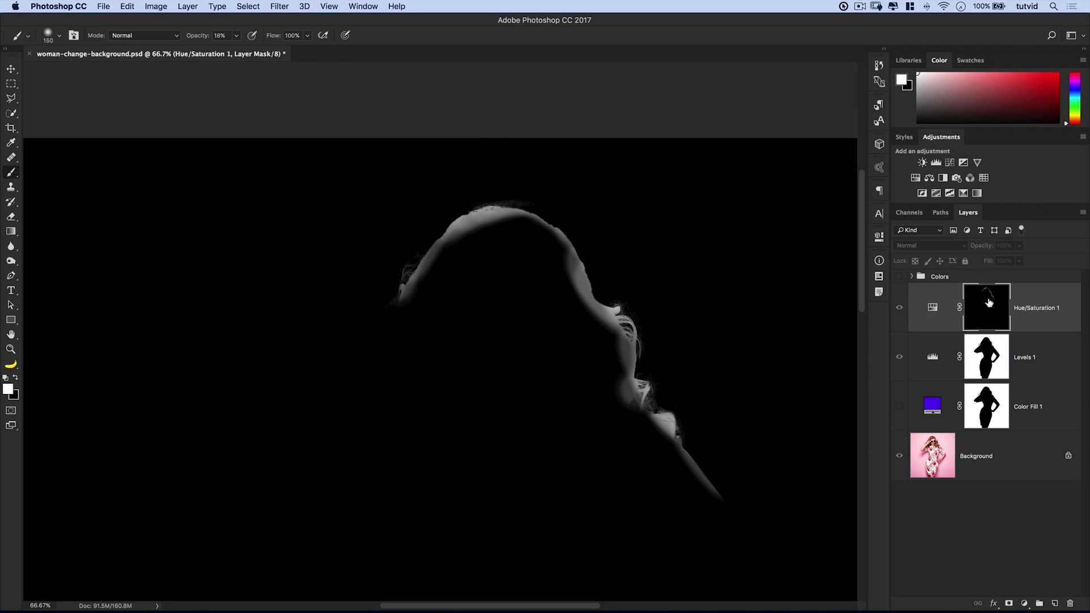
left_click(982, 330, "alt")
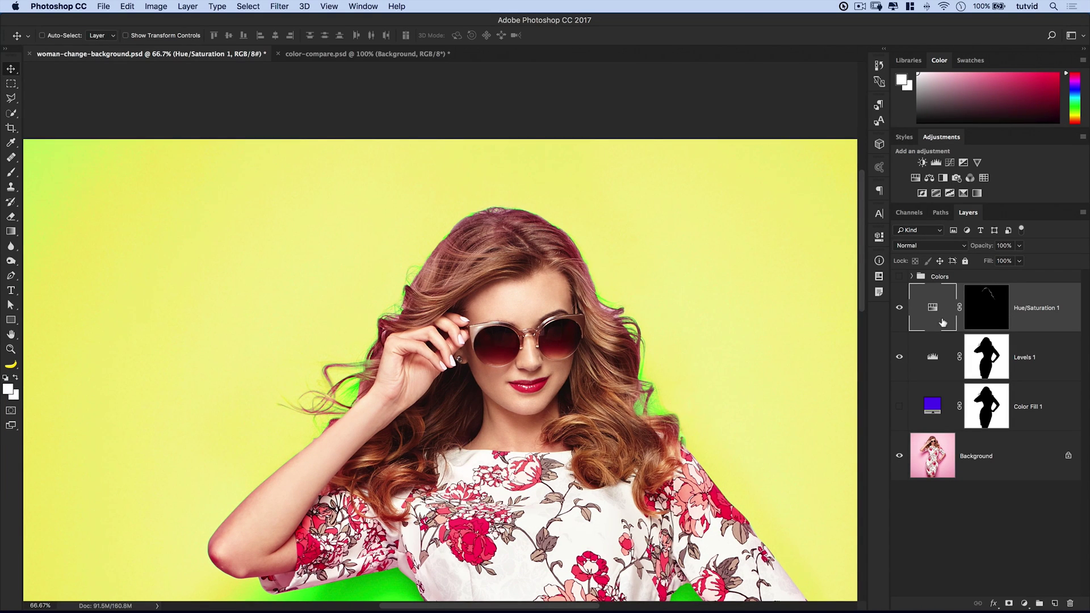
Delete the Hue/Saturation, Levels and Color Fill layers and show the Colors group.
left_click(1049, 411, "shift")
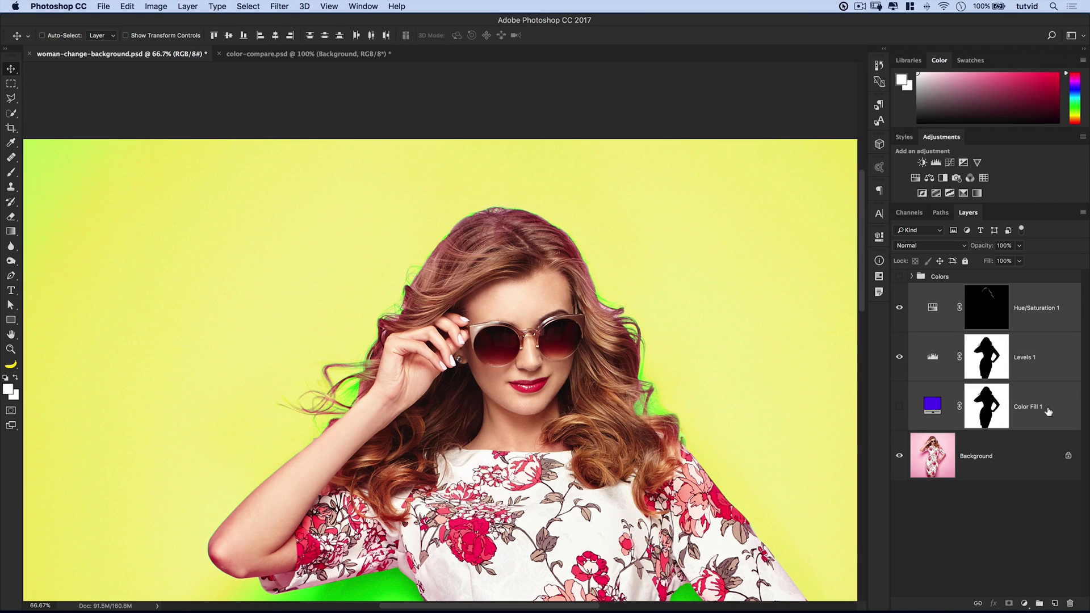
key("BackSpace")
key("super+minus")
key("super+minus")
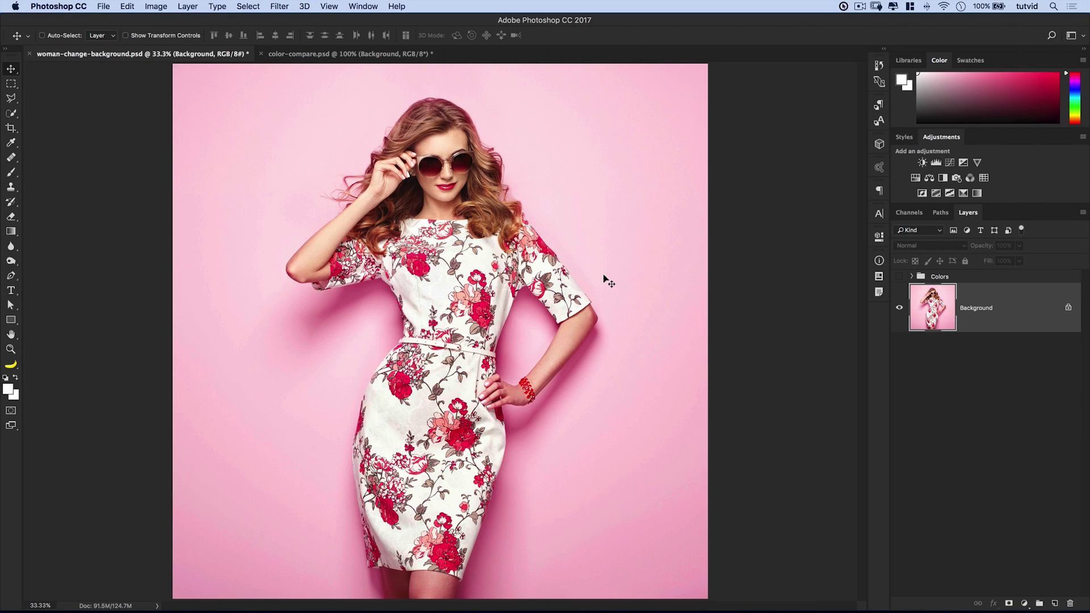
left_click(899, 278)
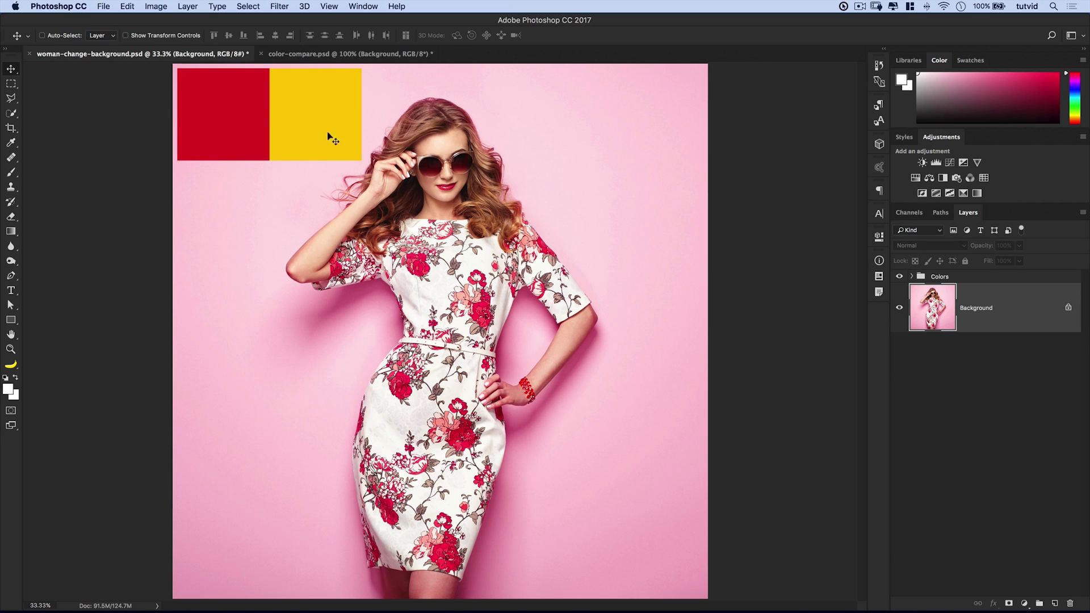
Examine the L, A and B gradients in color-compare.psd, the woman image's color mode options, and the Camera Raw Temperature and Tint sliders.
left_click(348, 53)
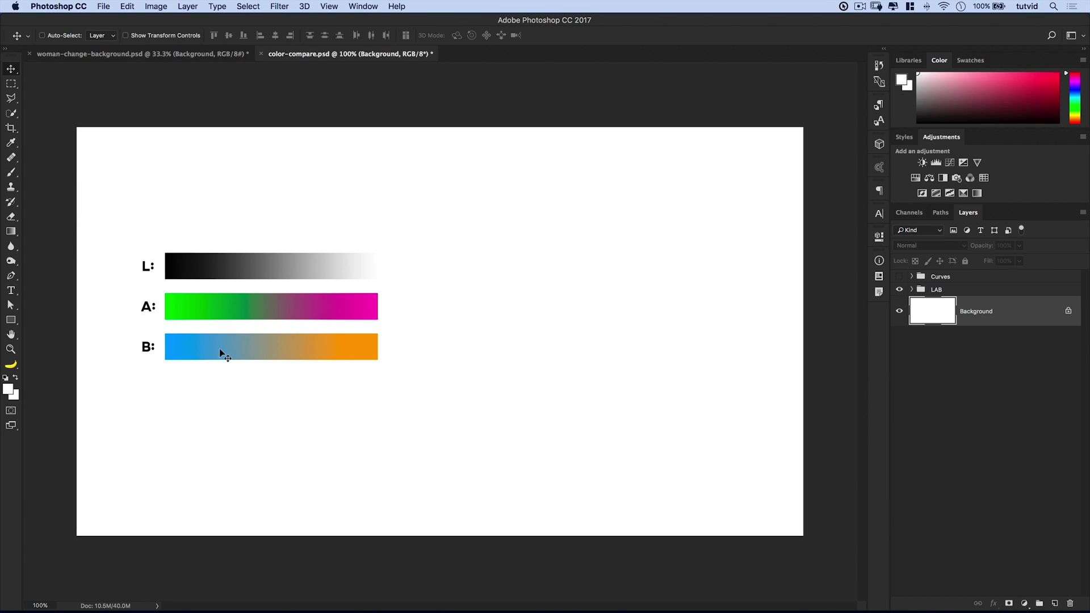
left_click(173, 54)
left_click(160, 10)
mouse_move(165, 21)
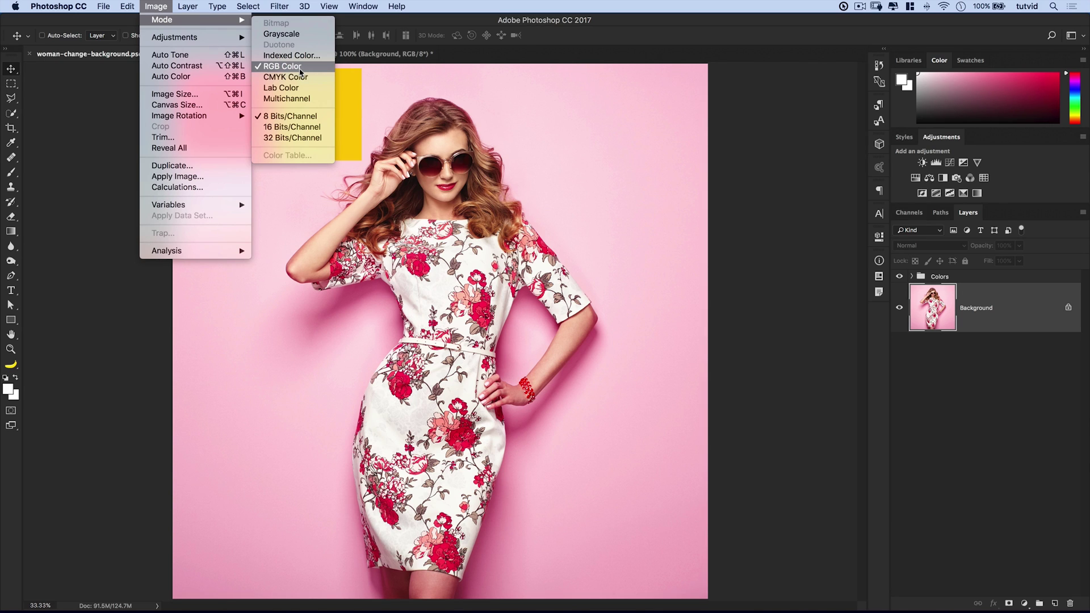
left_click(301, 71)
left_click(313, 56)
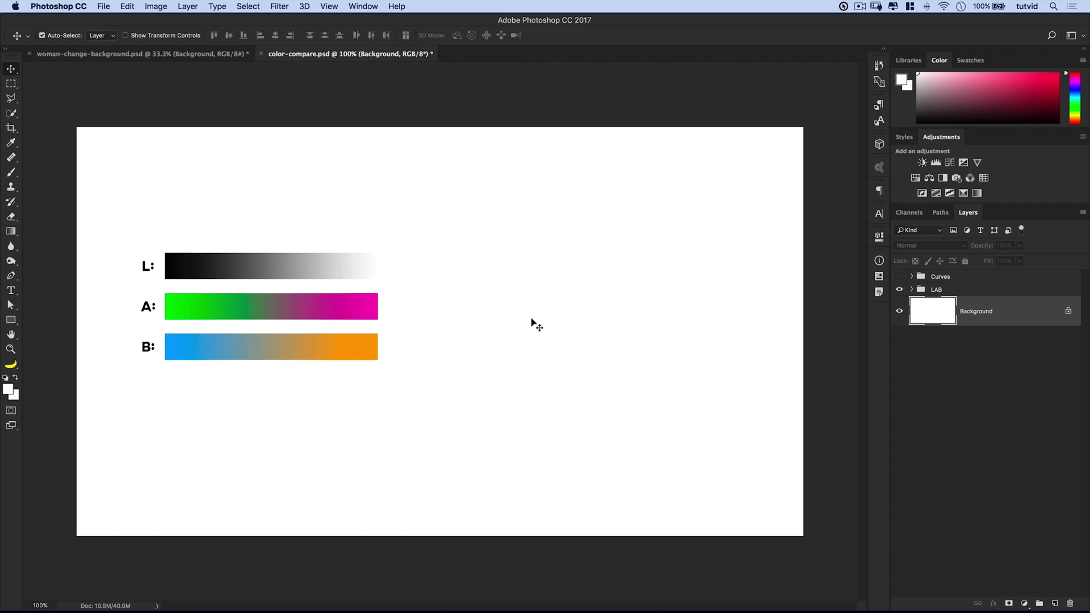
key("super+shift+a")
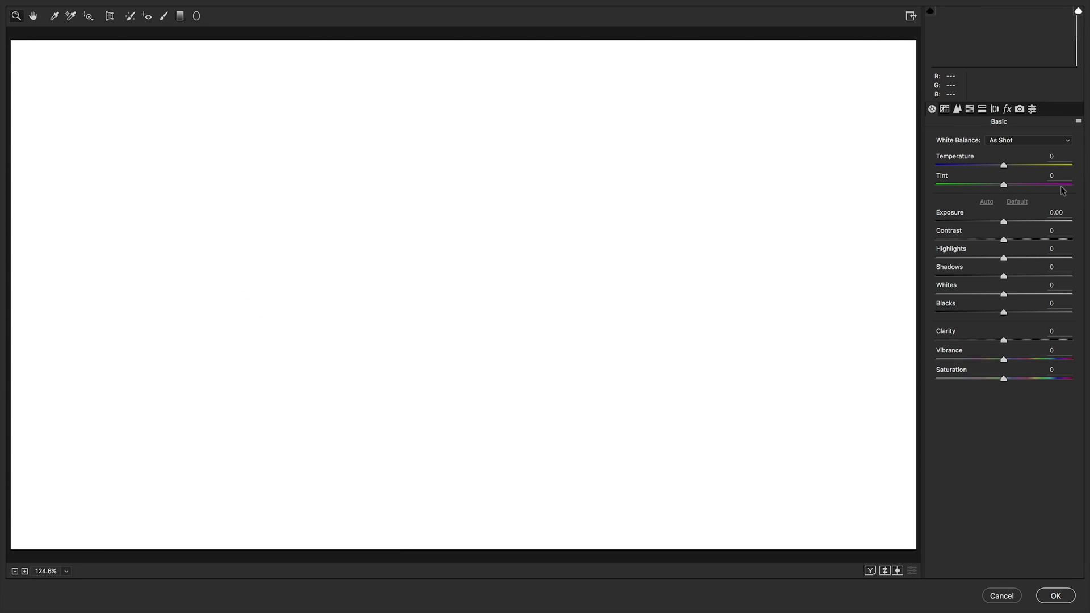
key("Escape")
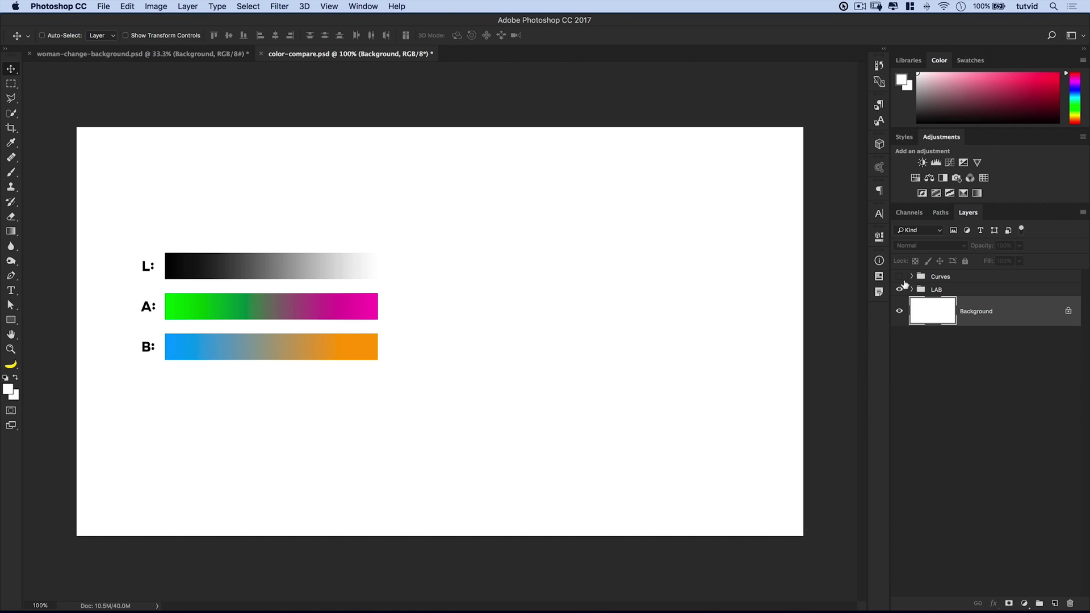
Show the Curves group in color-compare.psd.
left_click(900, 276)
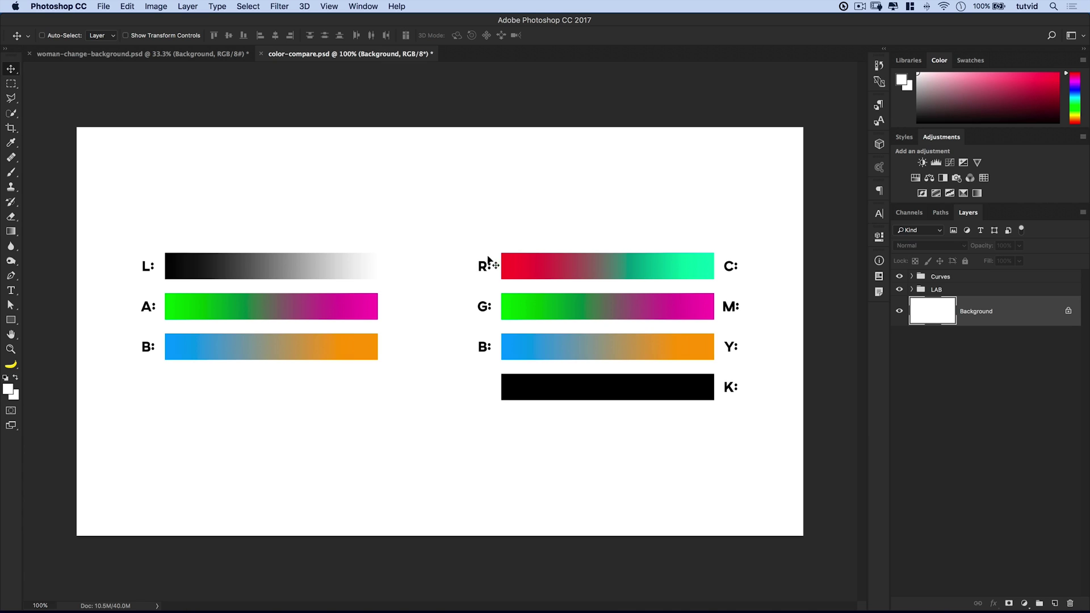
Add a Curves adjustment layer, try bending its Red channel down at input 163, output 101, and remove that point.
left_click(950, 162)
left_click(756, 283)
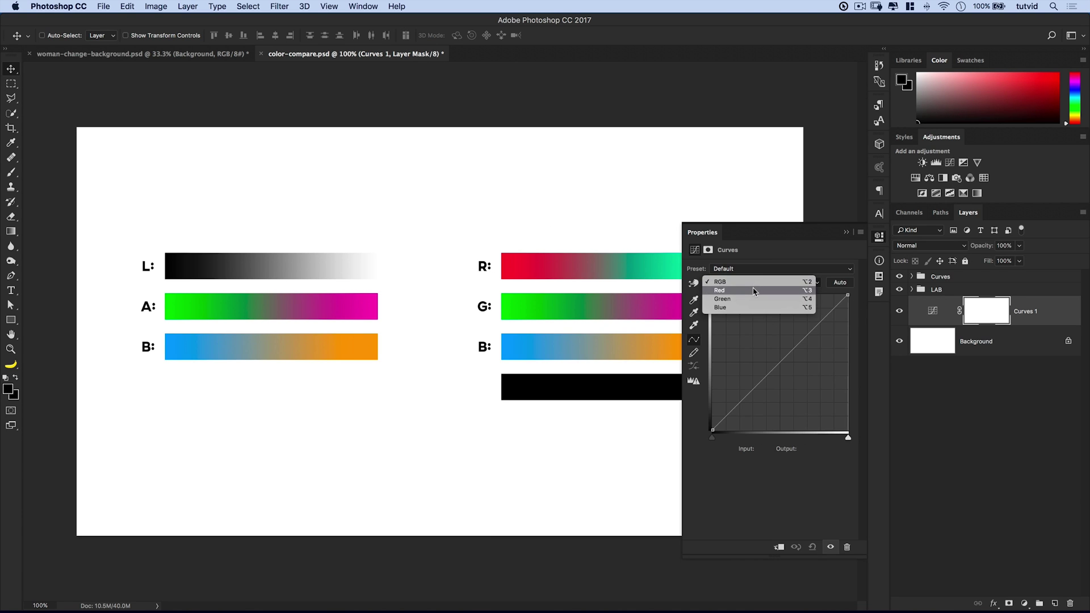
left_click(755, 290)
left_click_drag(786, 352, 798, 376)
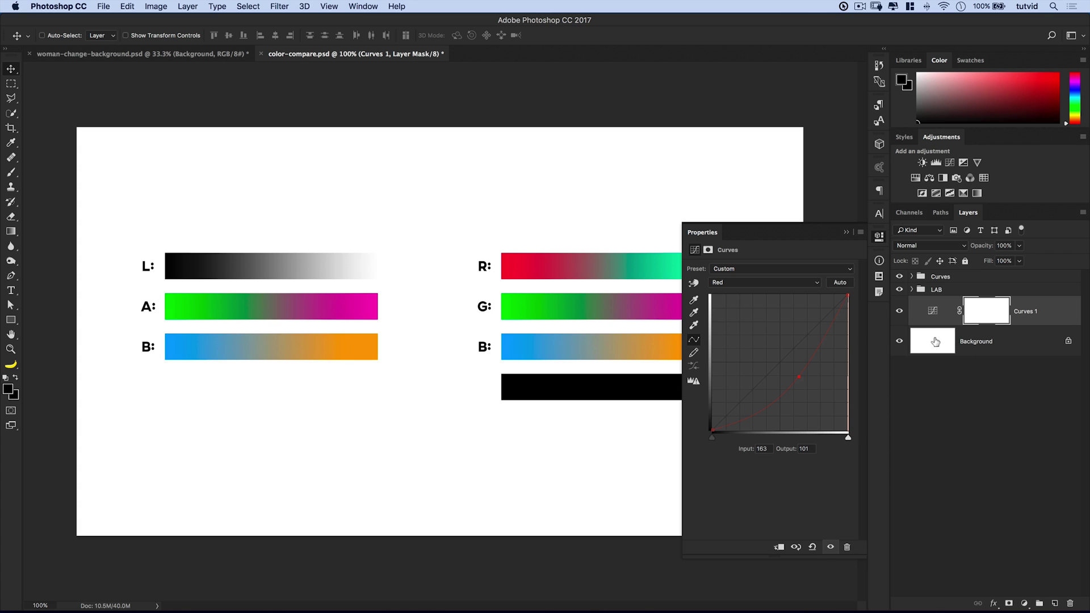
key("Delete")
Try bending the Green curve down to 180/100 and the Blue curve to 221/60, then remove the Blue point.
left_click_drag(821, 236, 232, 145)
left_click(148, 196)
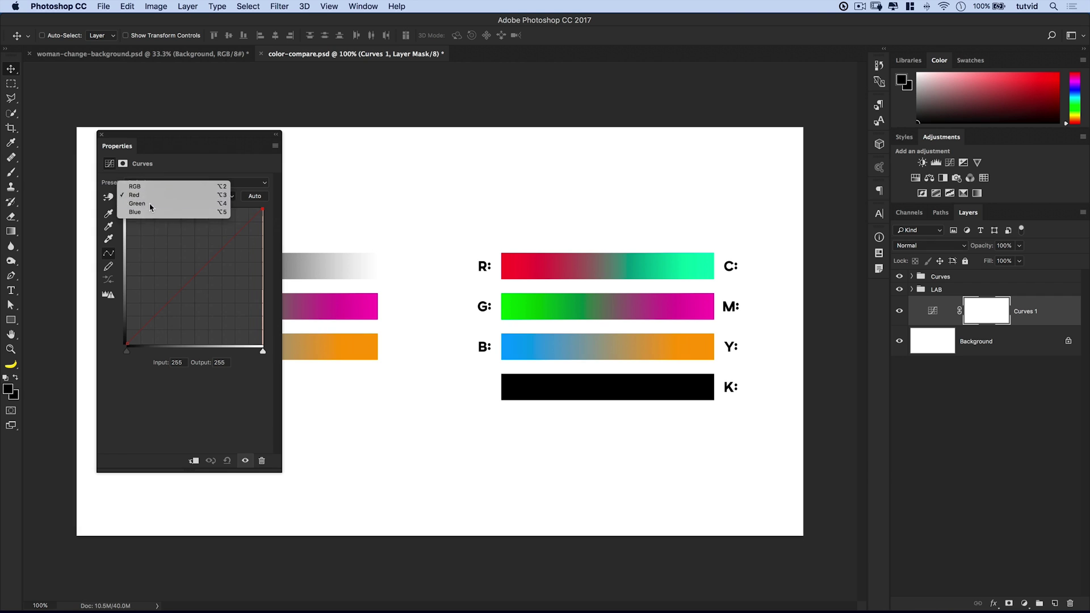
left_click(148, 204)
left_click_drag(223, 250, 223, 291)
left_click(200, 195)
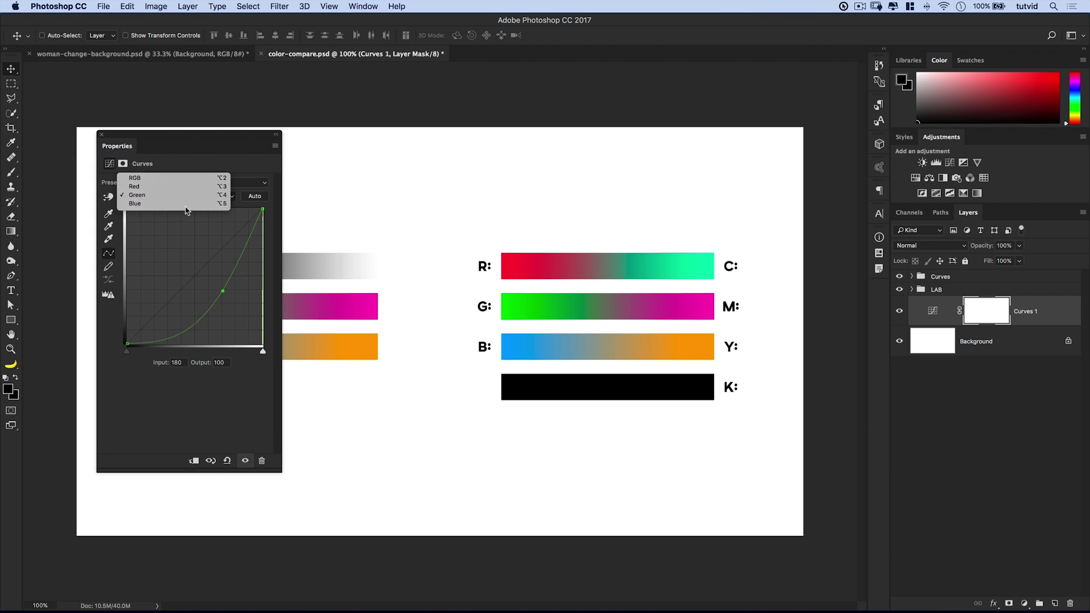
left_click(198, 204)
left_click_drag(239, 288, 244, 312)
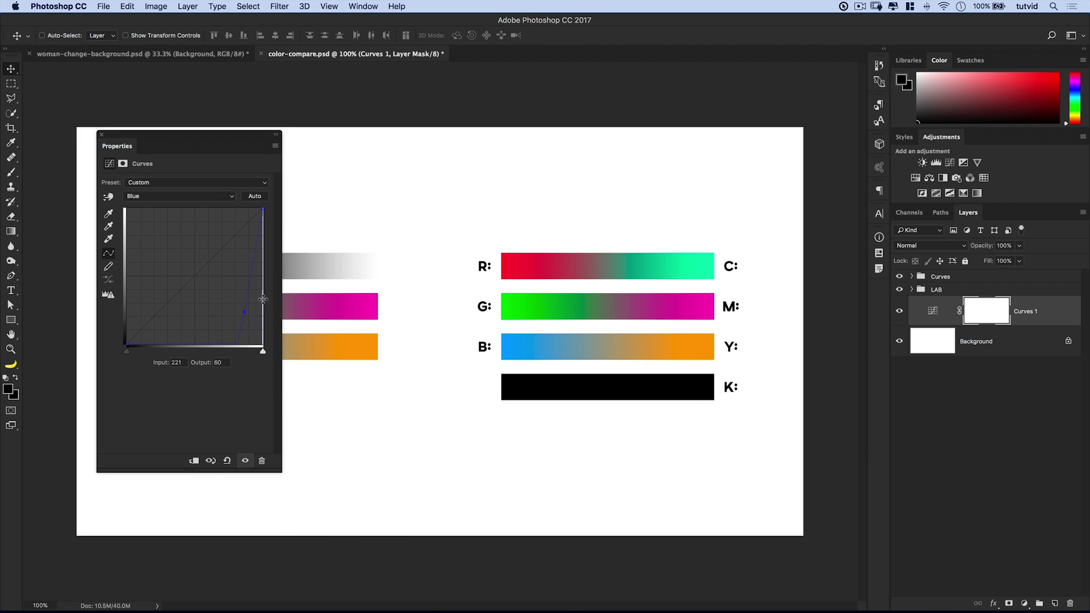
left_click_drag(245, 311, 312, 608)
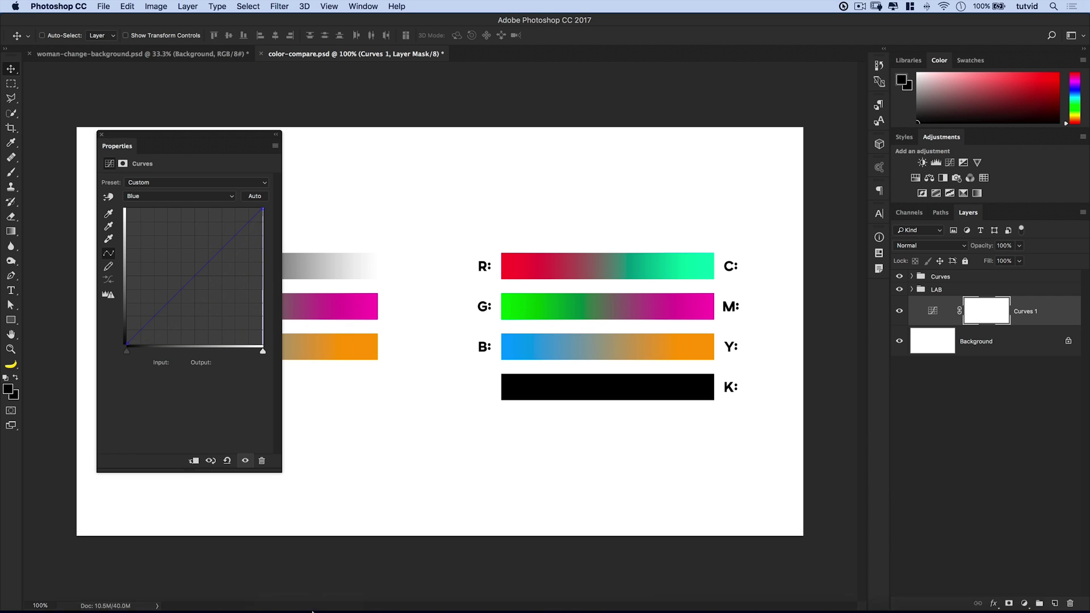
Delete the Curves adjustment layer from color-compare.psd.
left_click(174, 196)
left_click(142, 166)
left_click_drag(120, 152, 880, 300)
left_click(935, 312)
key("Delete")
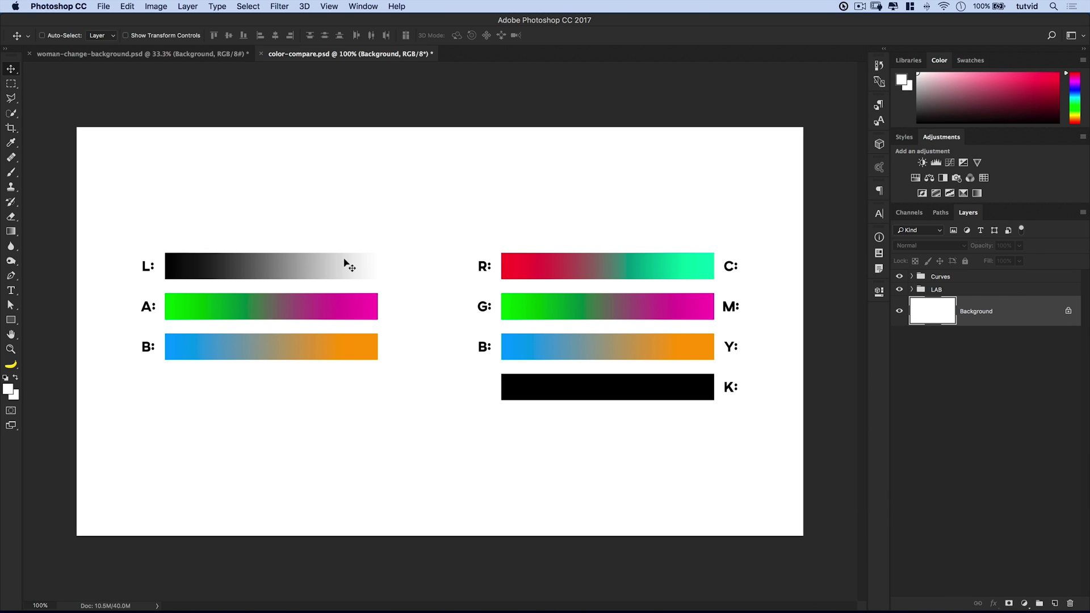
Switch to woman-change-background.psd and set the Eyedropper's sample size to 11 by 11 Average.
left_click(203, 55)
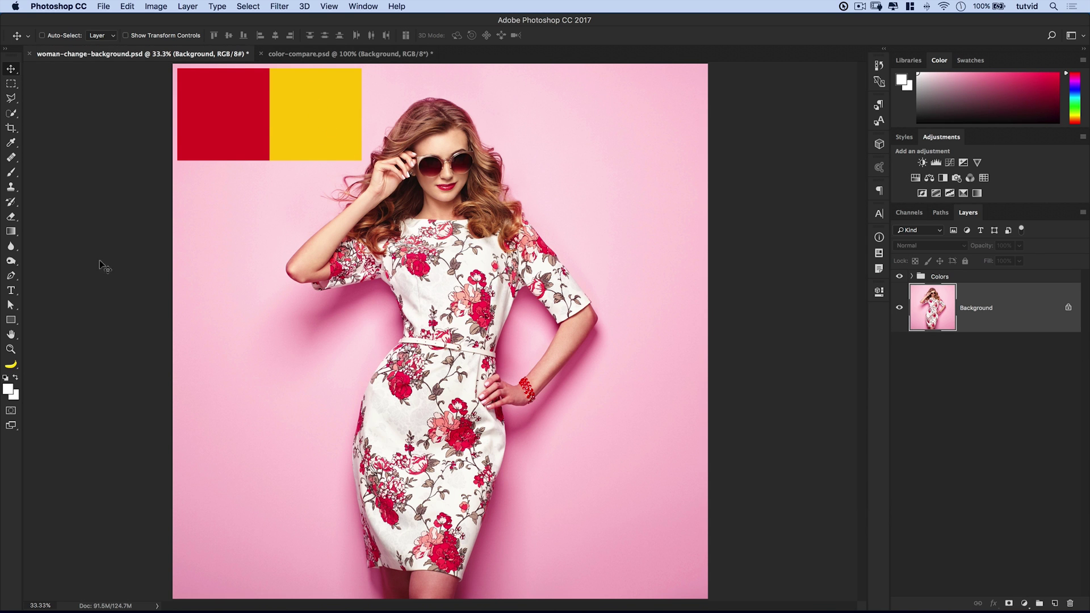
left_click(11, 143)
left_click(52, 145)
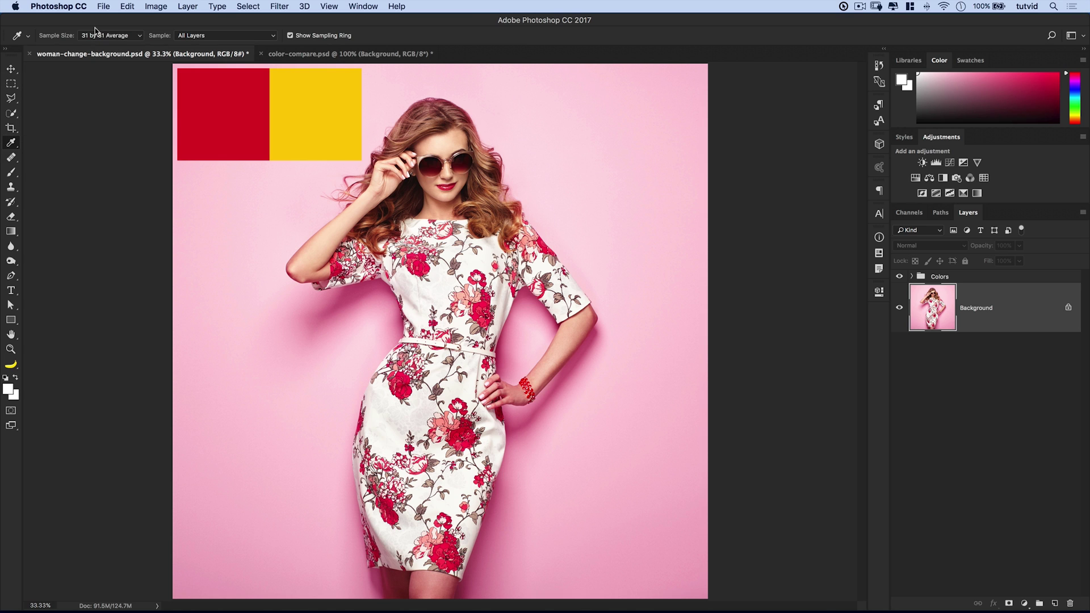
left_click(108, 36)
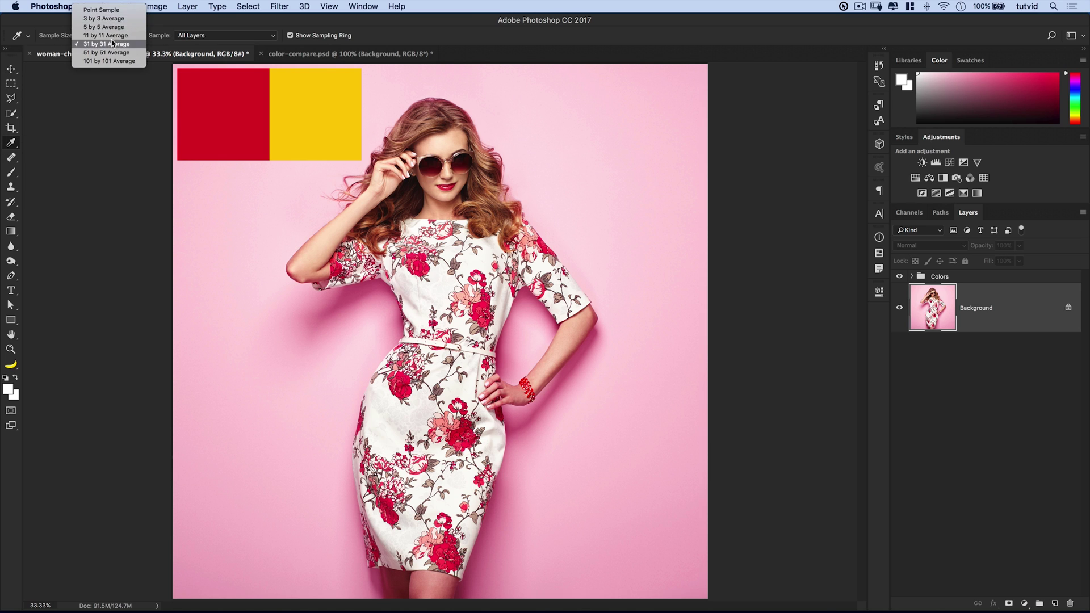
left_click(108, 36)
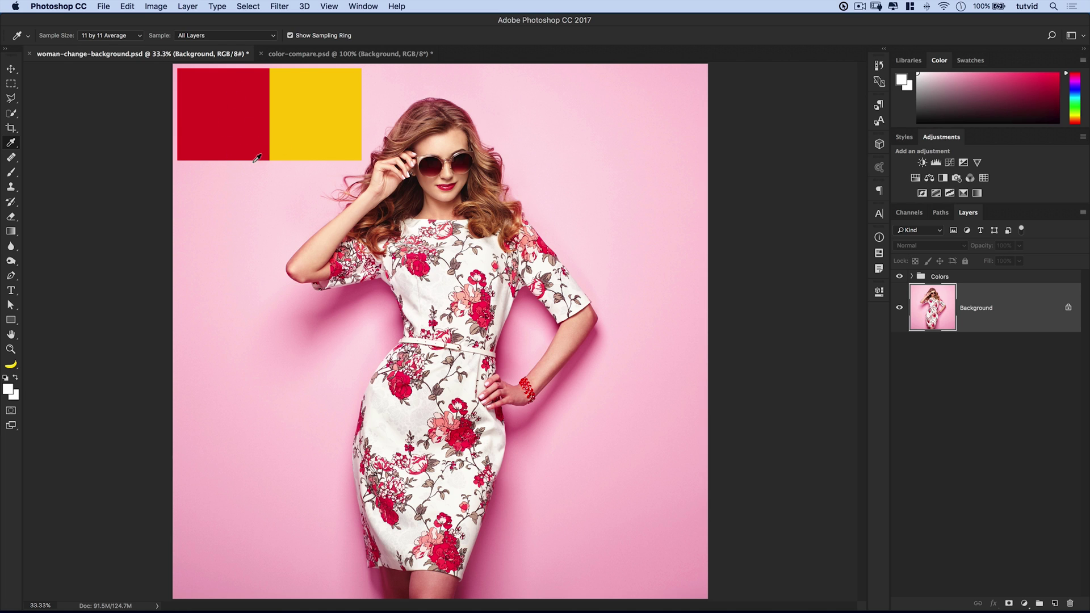
Sample the pink backdrop as the foreground color and place the Info readout beside the woman.
left_click_drag(246, 185, 249, 242)
left_click_drag(226, 105, 228, 107)
left_click_drag(631, 138, 600, 133)
left_click(880, 237)
left_click_drag(816, 236, 194, 205)
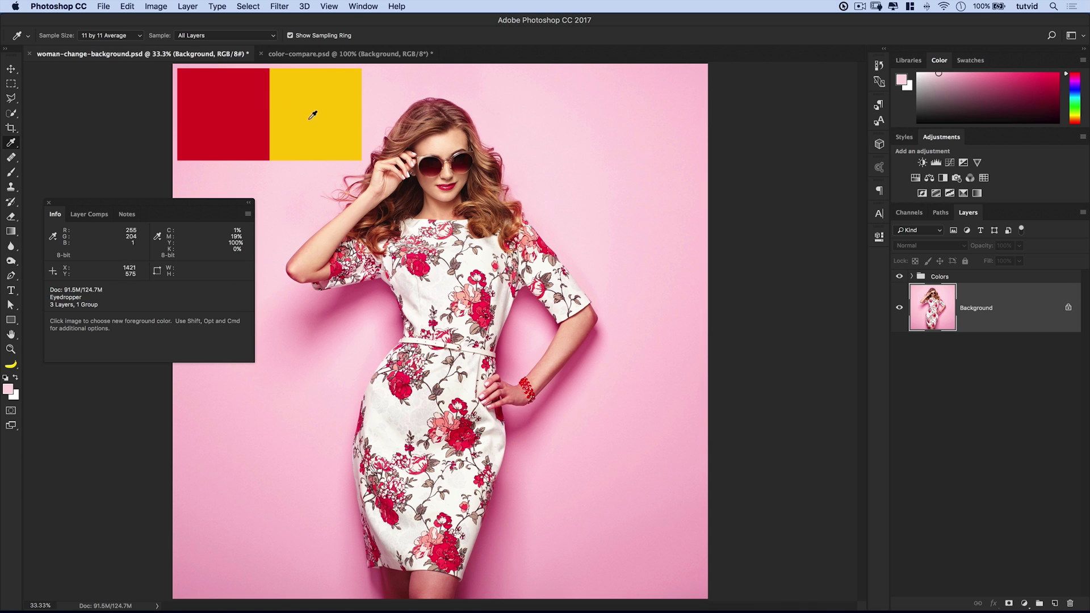
Place color samplers on the red swatch, the yellow swatch, the upper-right backdrop and the lower-left backdrop.
left_click(224, 113, "shift")
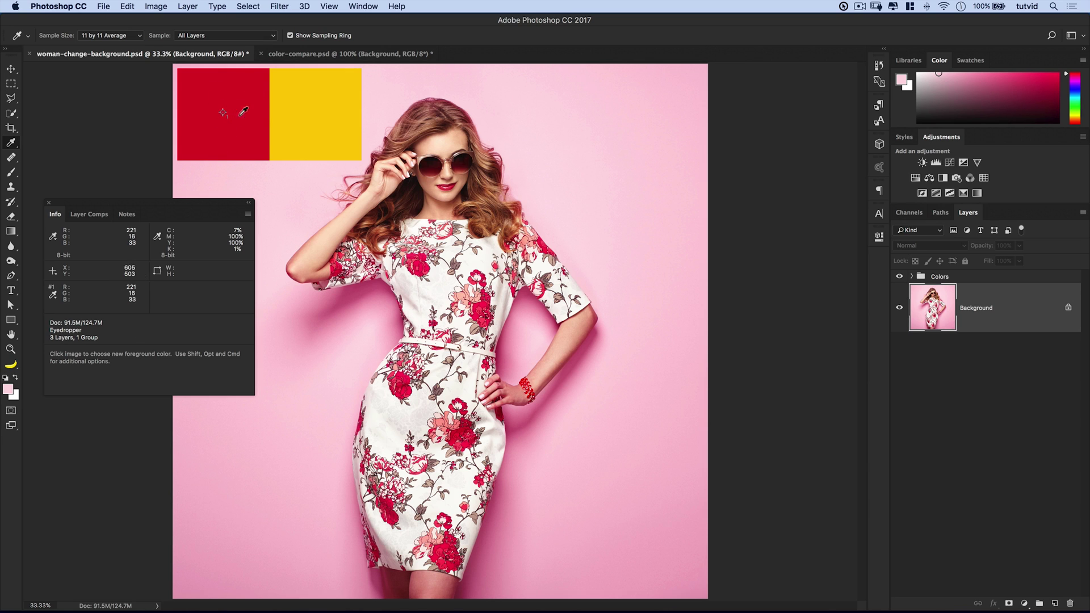
key("shift")
left_click(314, 111, "shift")
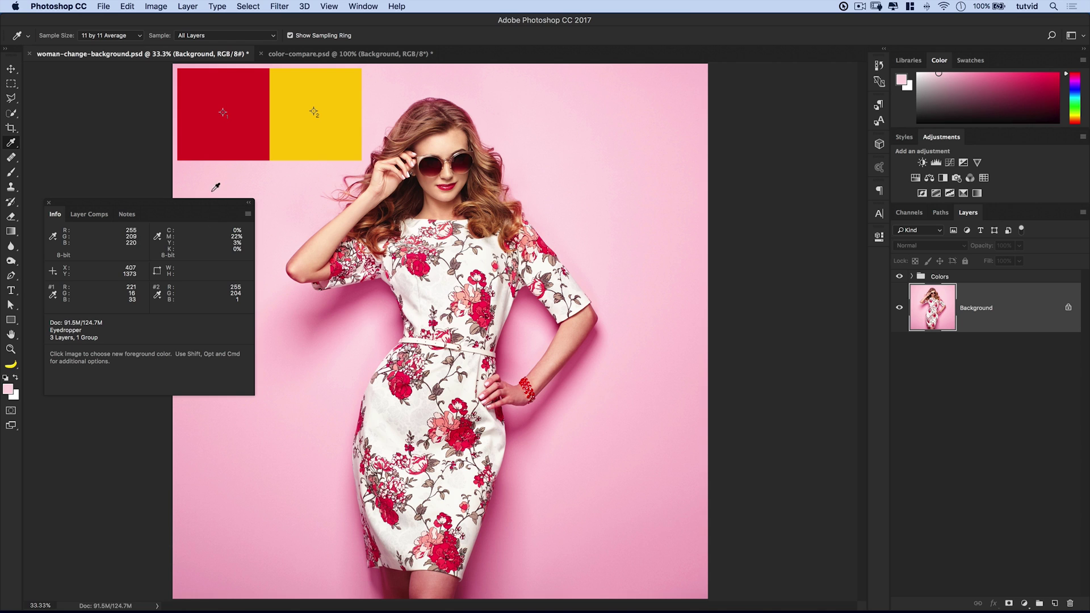
left_click(607, 152, "shift")
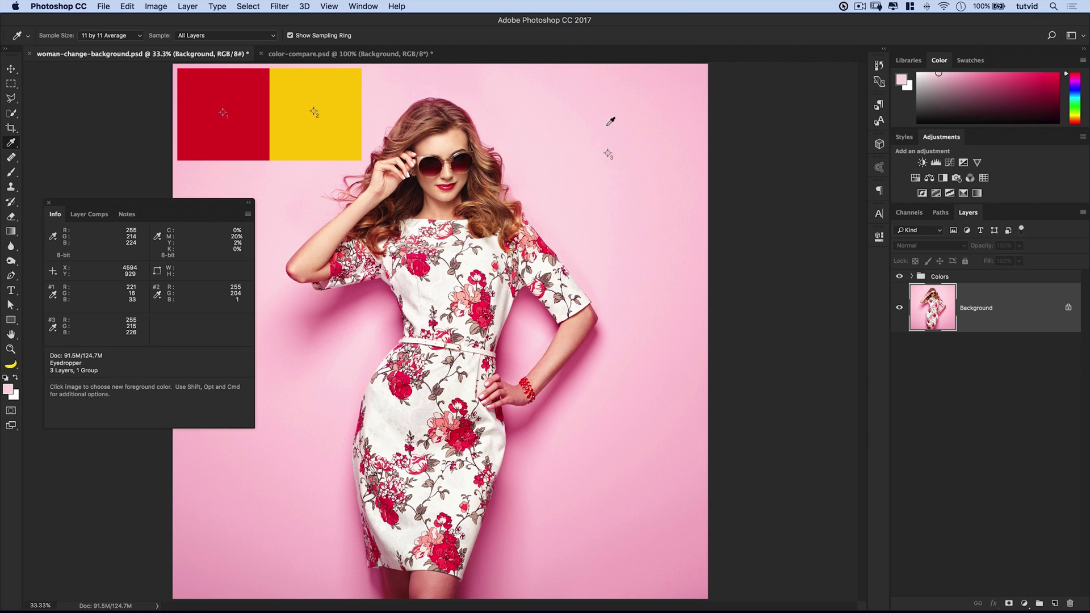
left_click(261, 487, "shift")
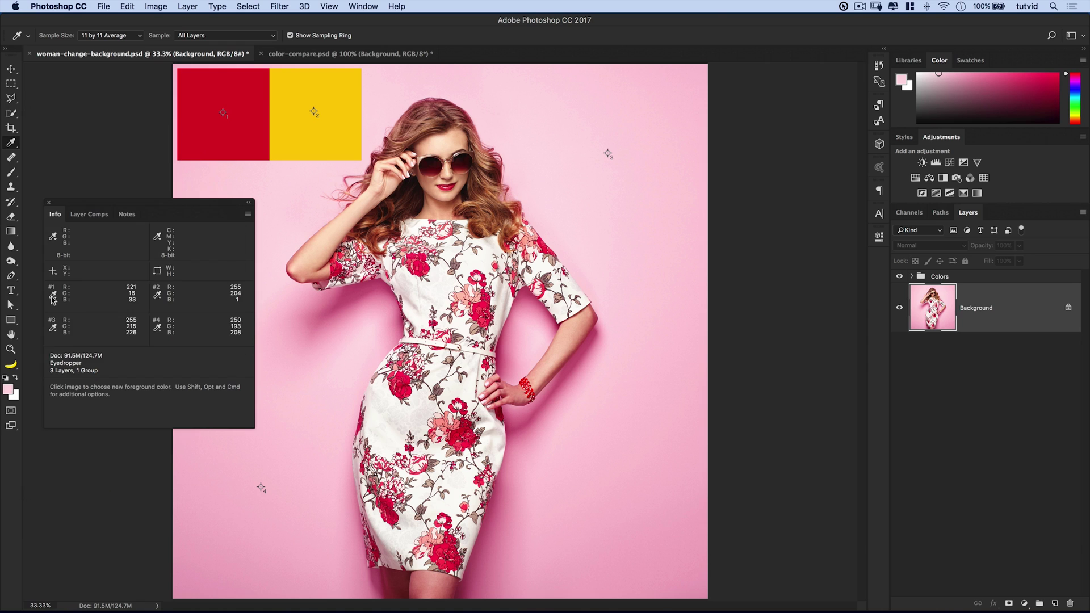
Set the readouts of all four color samplers to Lab Color.
left_click(53, 298)
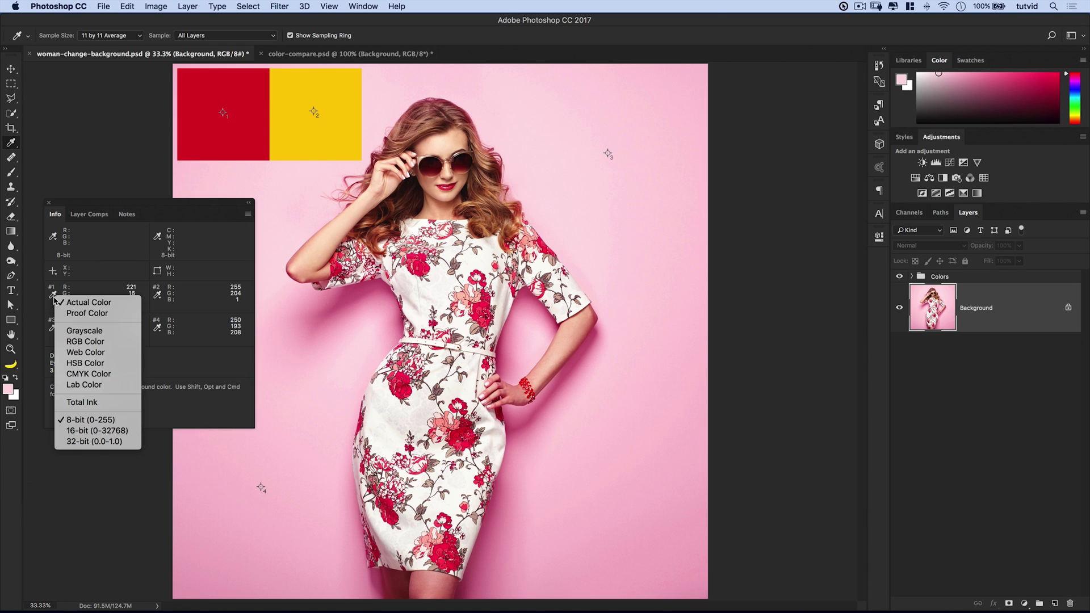
left_click(92, 385)
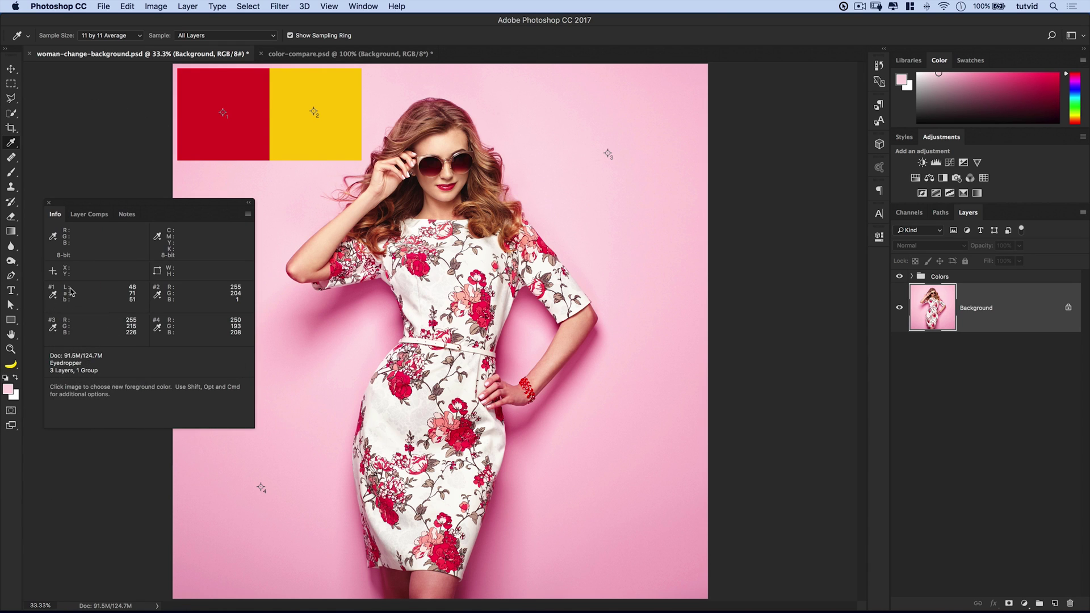
left_click(158, 296)
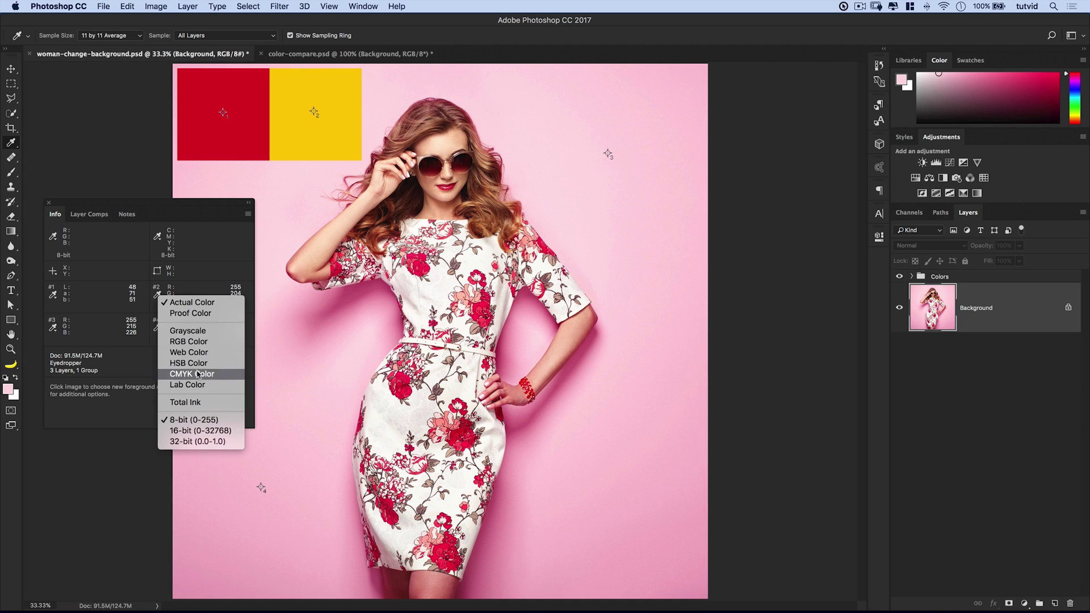
left_click(197, 385)
left_click(56, 329)
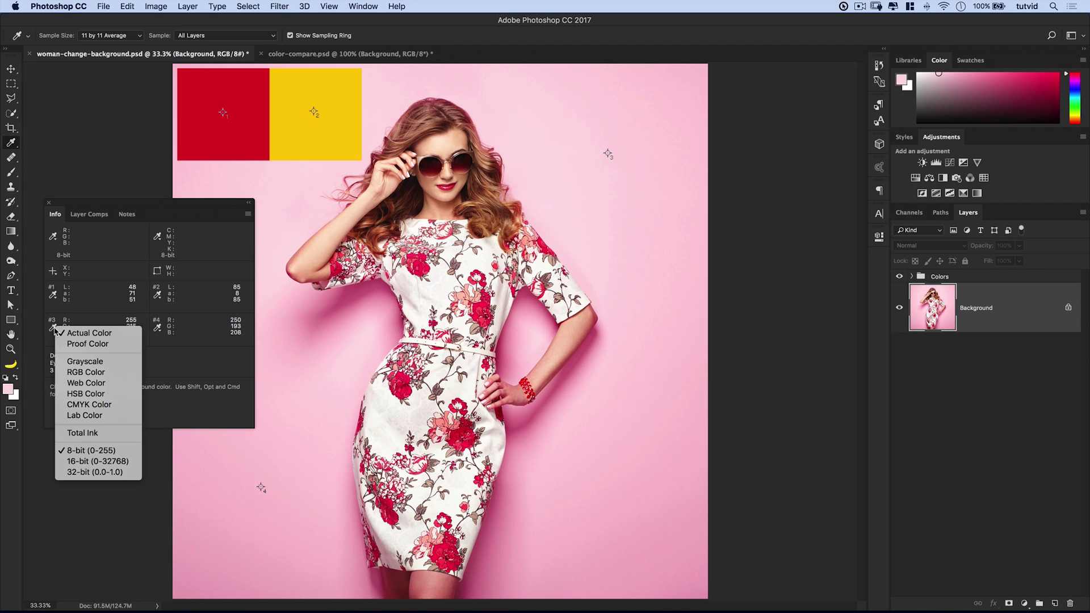
left_click(91, 416)
left_click(159, 329)
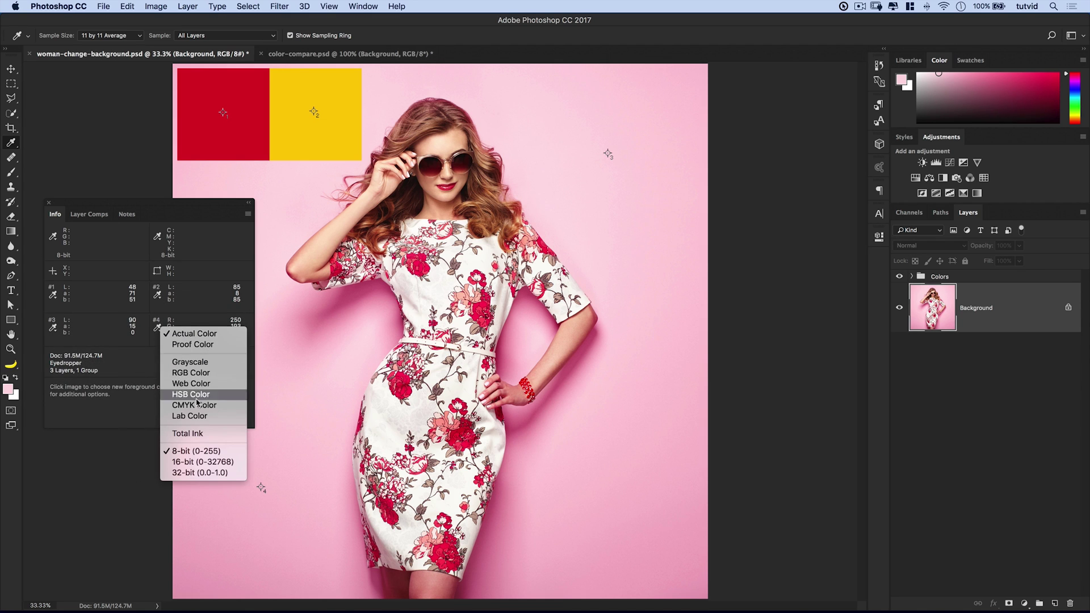
left_click(190, 416)
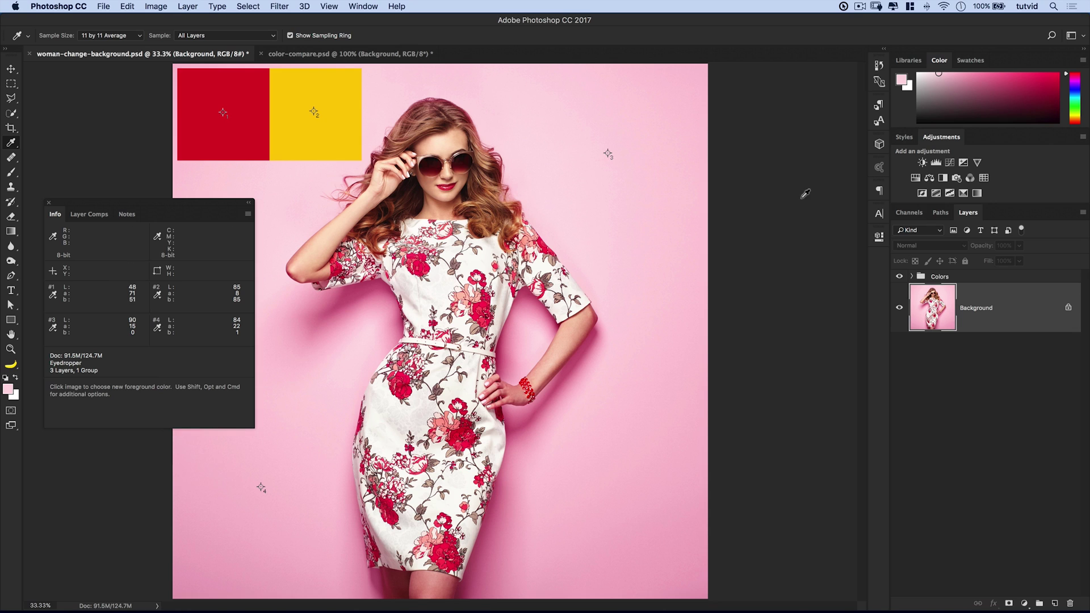
Add a Curves adjustment layer, move the Colors group beneath it, and select the Curves layer.
left_click(949, 163)
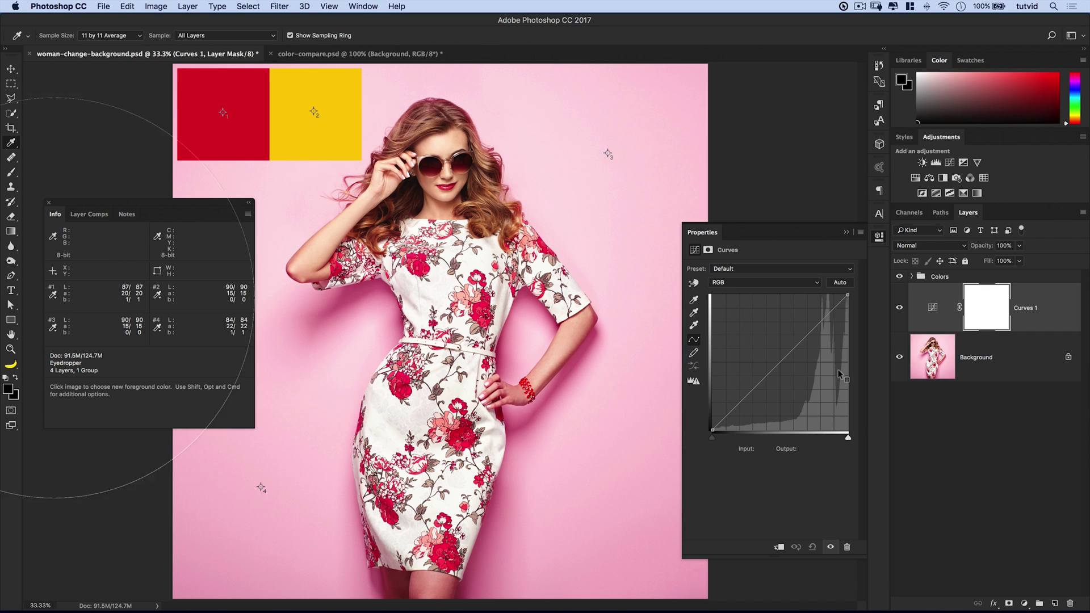
key("super+z")
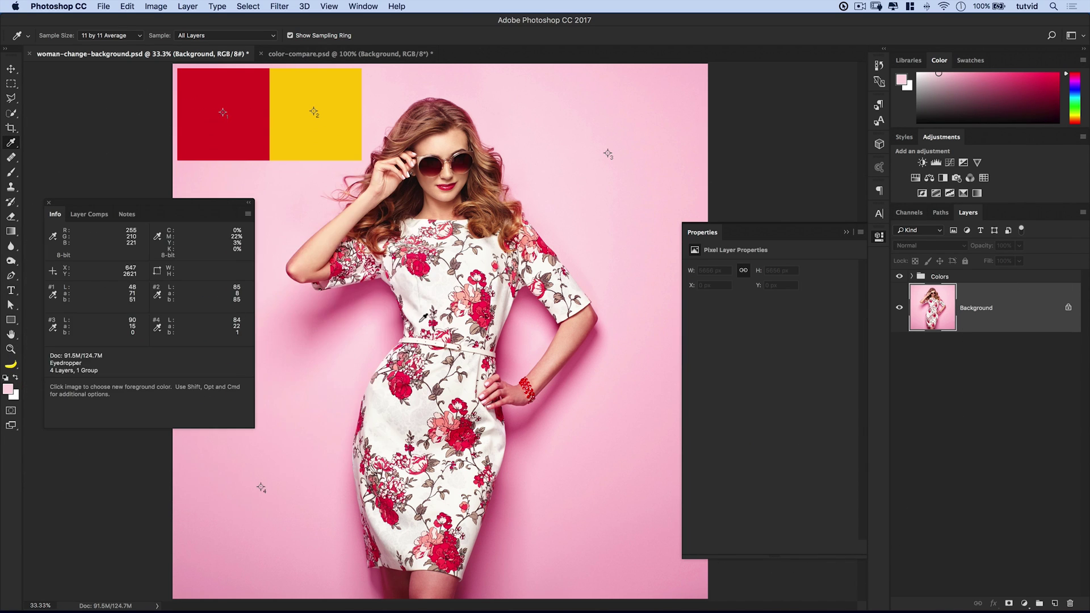
key("super+m")
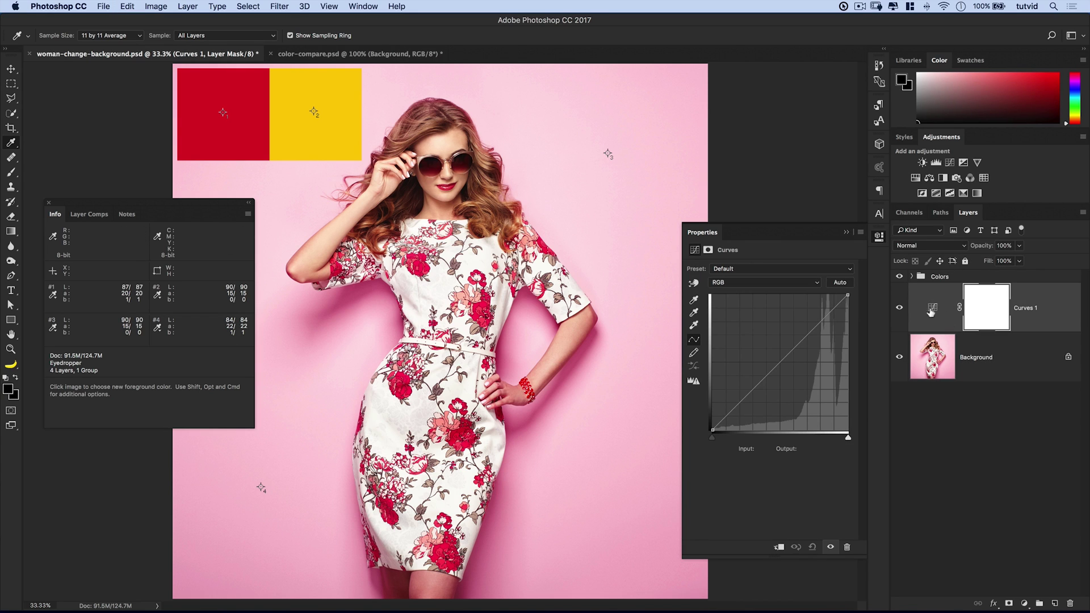
left_click_drag(937, 278, 935, 320)
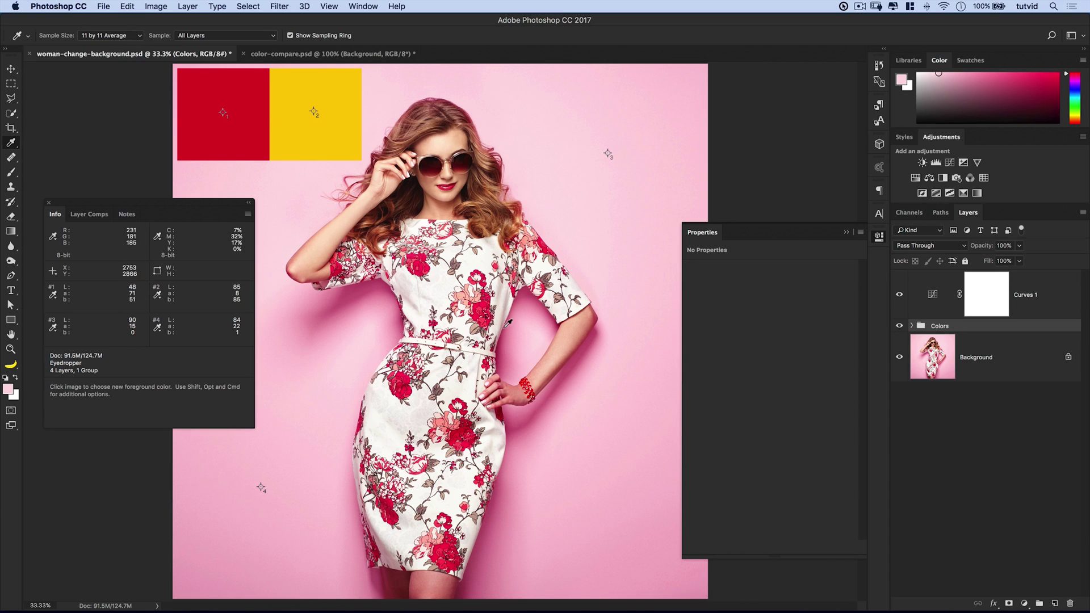
left_click(933, 293)
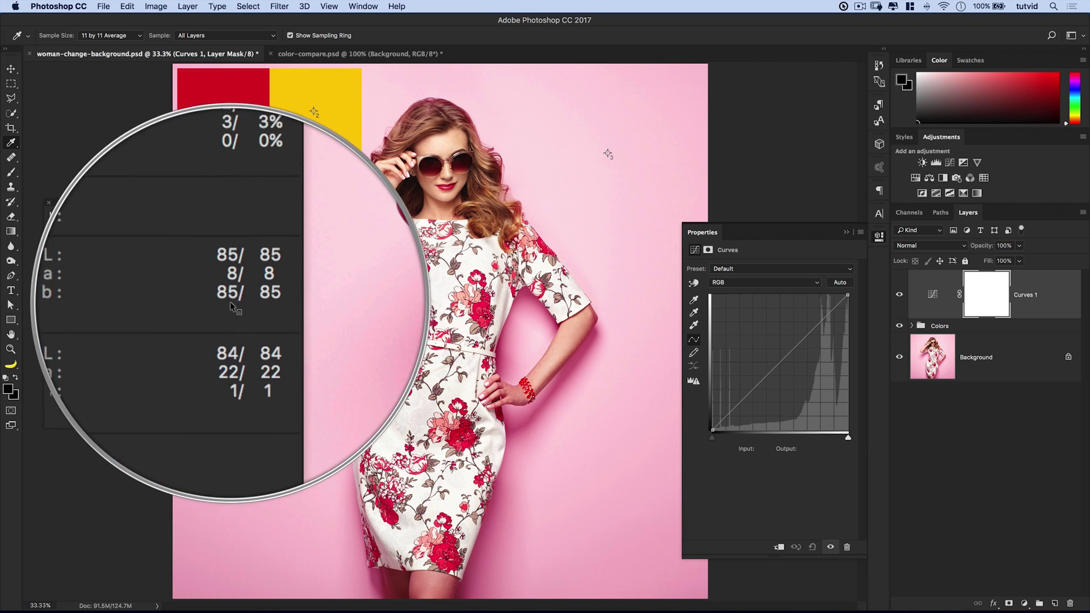
Try darkening the image with an RGB curve point at input 137, output 55, then undo it.
left_click_drag(775, 360, 785, 400)
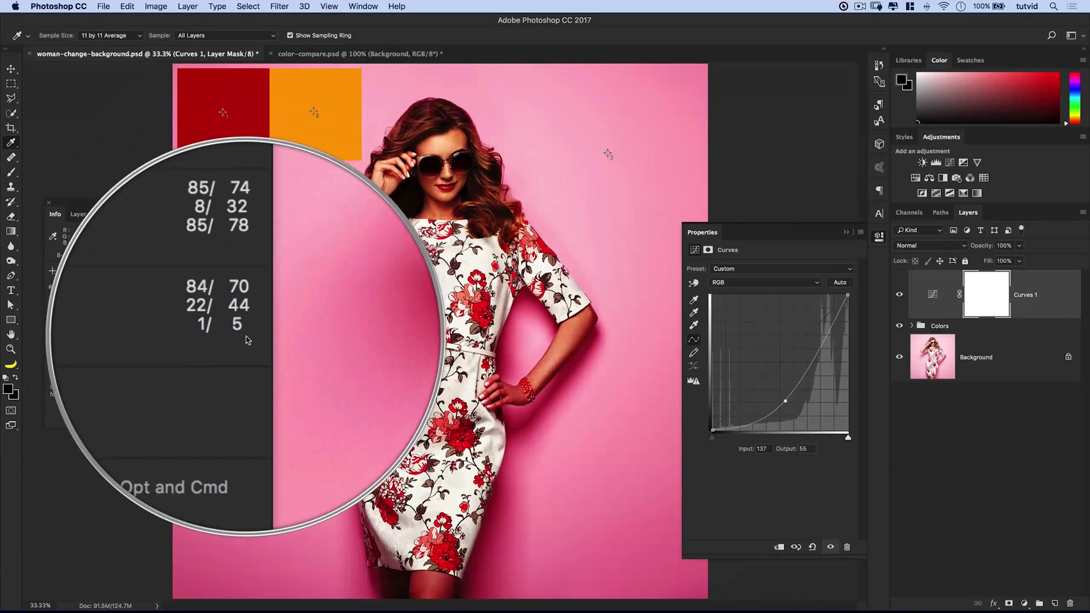
key("super+z")
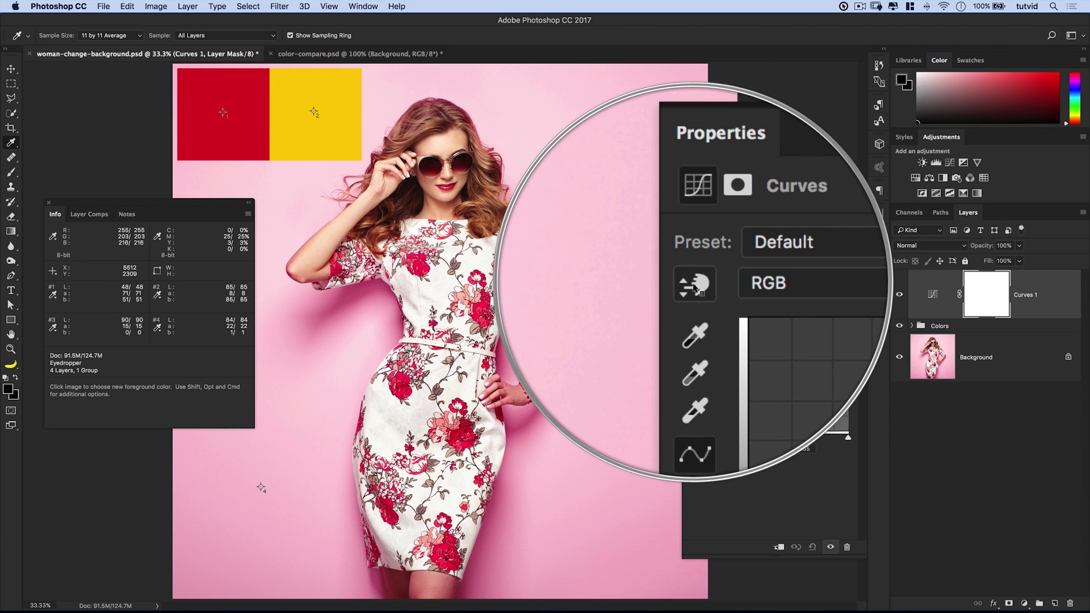
Add an RGB curve point from the backdrop color at sampler 4 and raise it by four levels.
left_click(694, 288)
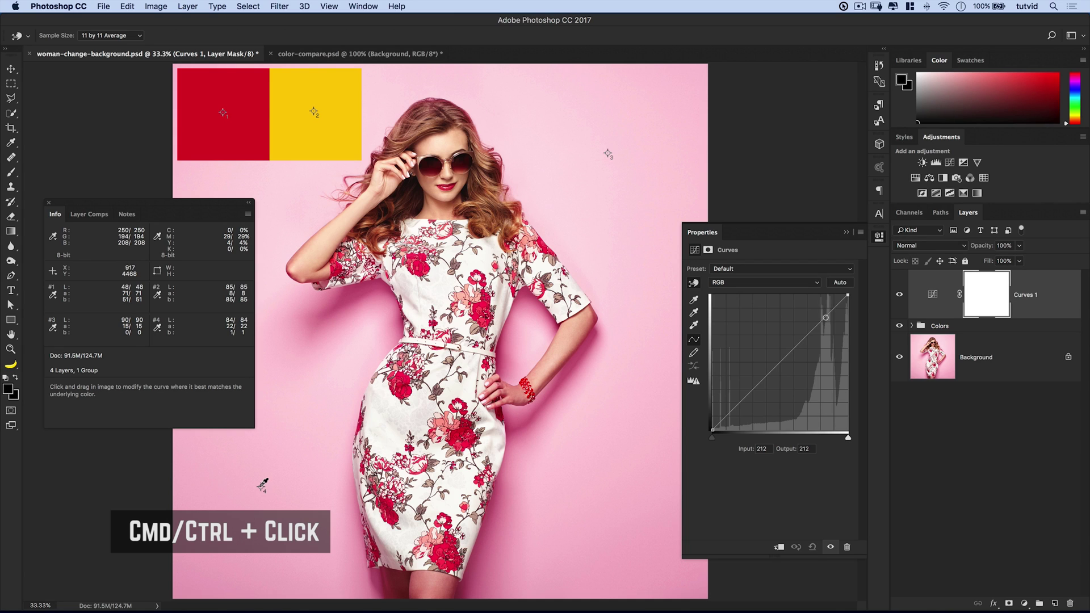
left_click(263, 484, "super")
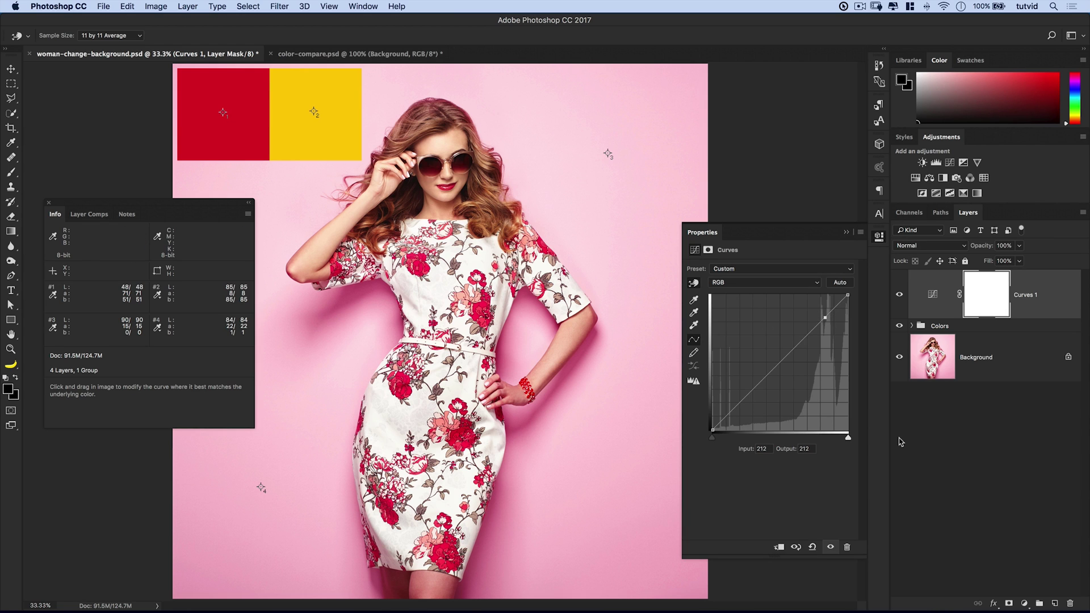
key("Up")
key("Up")
key("Up")
key("Up")
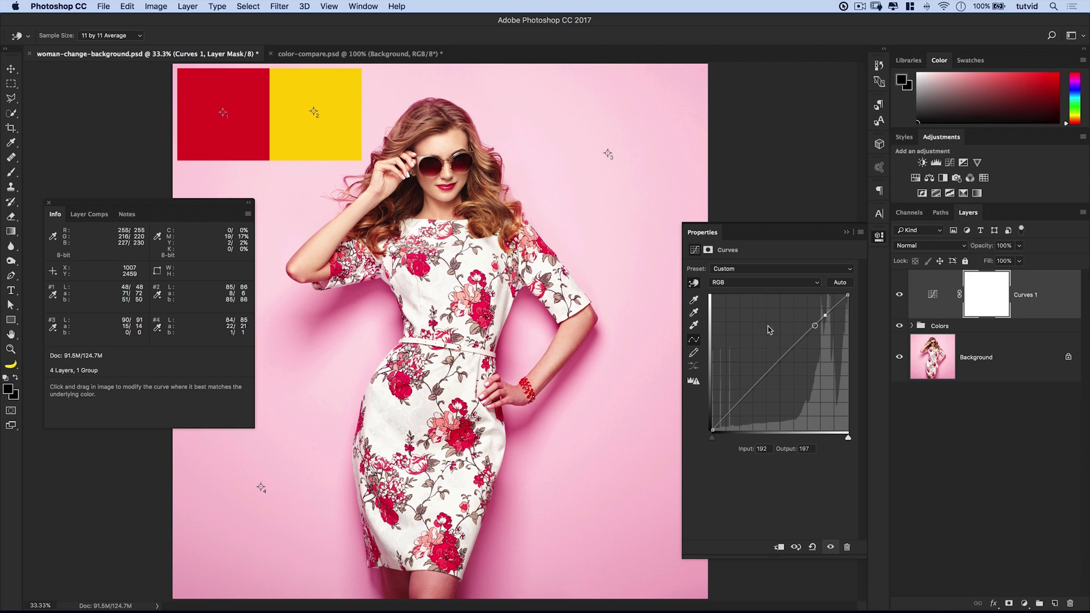
Return to color-compare.psd to review the Lab gradients beside the Curves channel gradients.
left_click(397, 55)
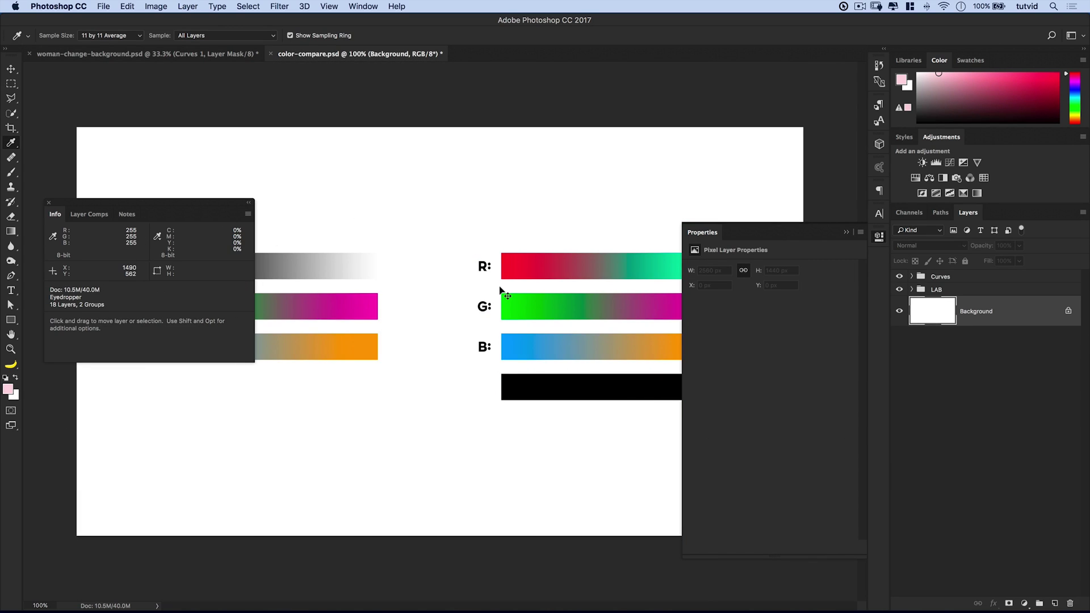
key("super+minus")
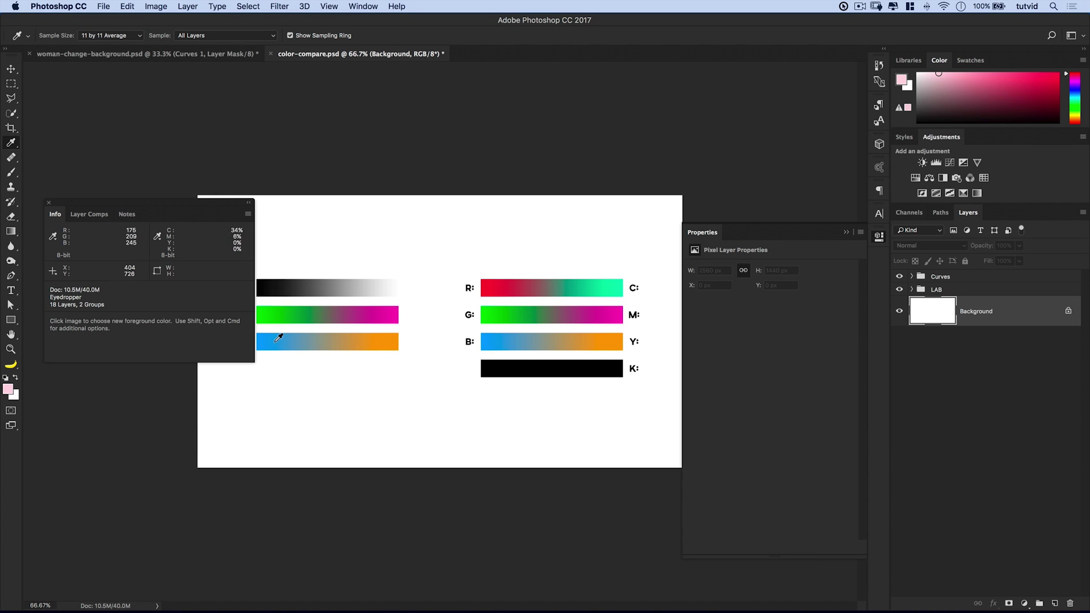
Switch back to woman-change-background.psd and examine the backdrop points on the Green and Blue channel curves.
left_click(221, 55)
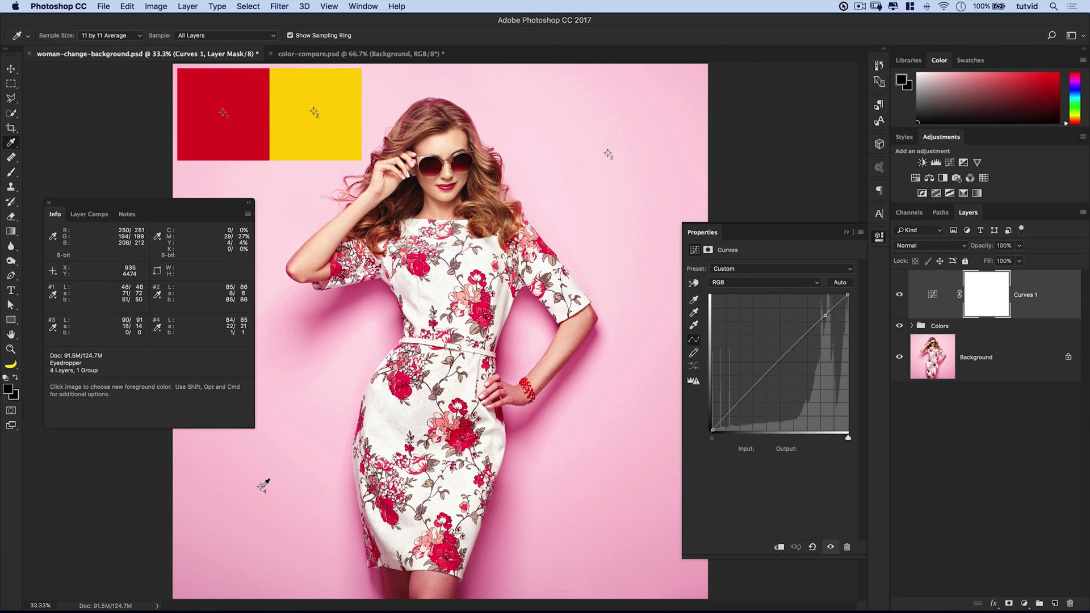
left_click(739, 282)
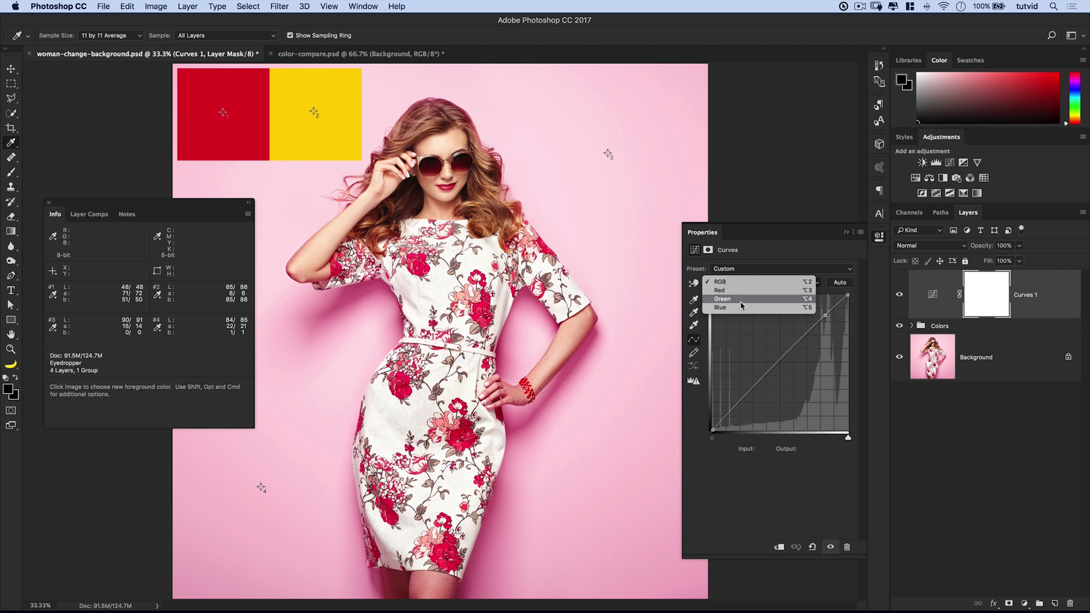
left_click(742, 299)
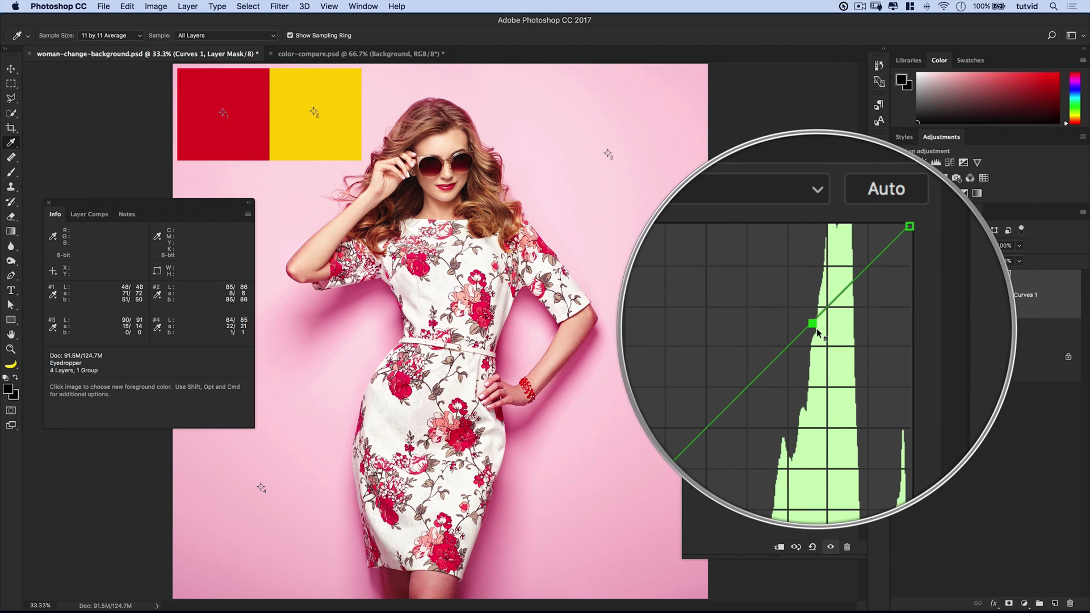
left_click(804, 283)
left_click(795, 296)
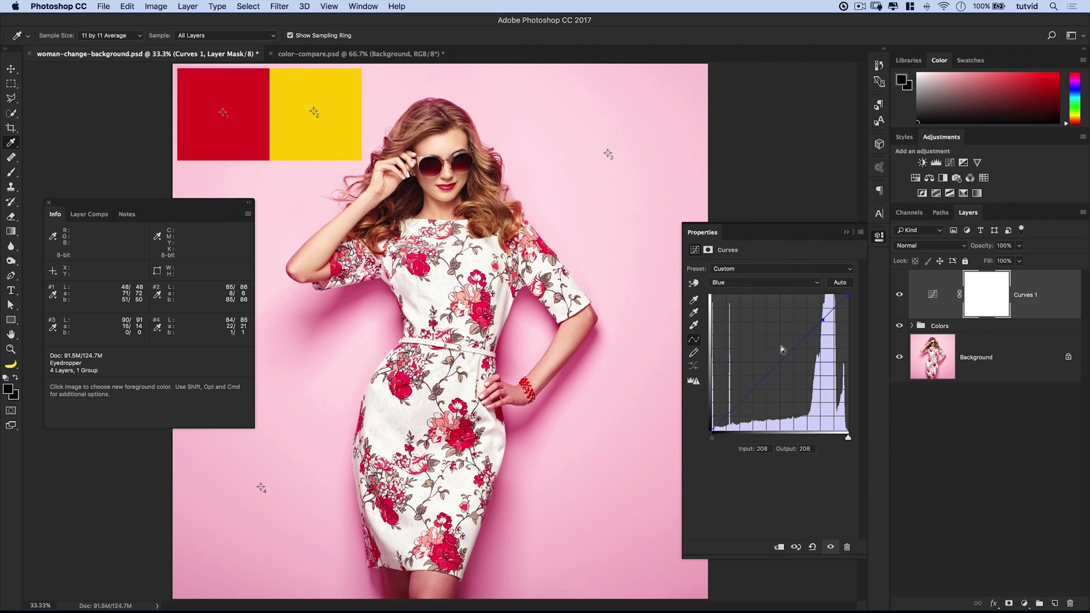
Set the Green channel curve's backdrop point at input 194 to output 221.
left_click(781, 284)
left_click(775, 274)
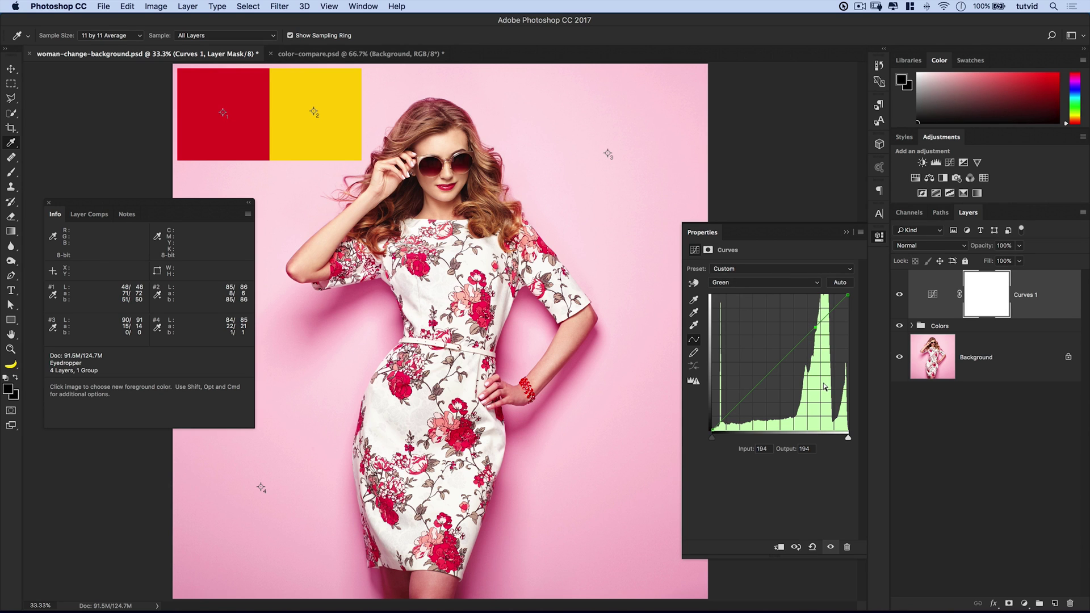
key("Down")
key("Down")
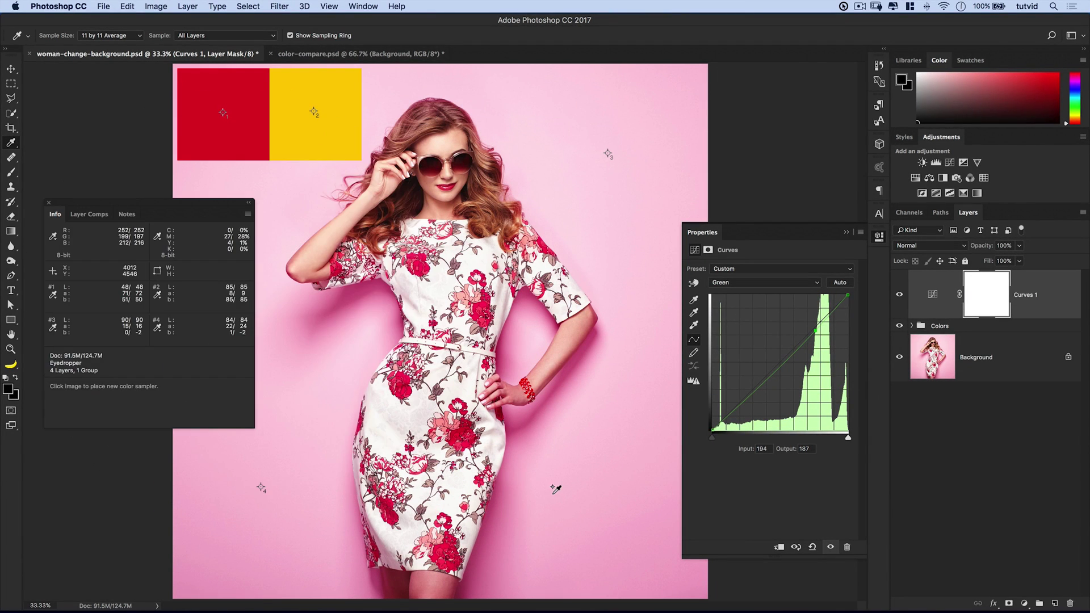
key("shift+Up")
key("shift+Up")
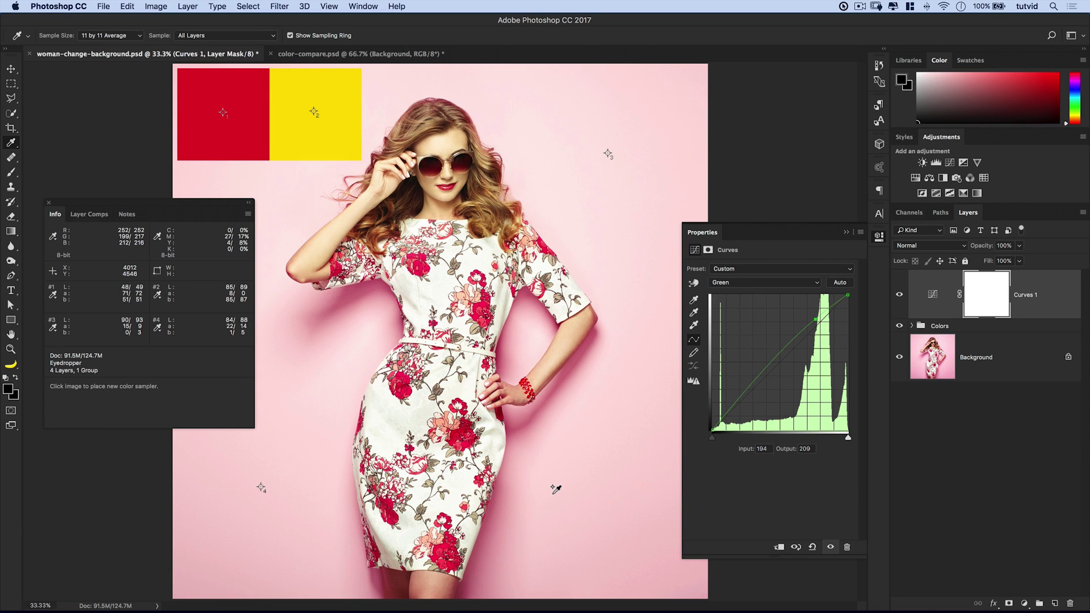
key("shift+Up")
key("Up")
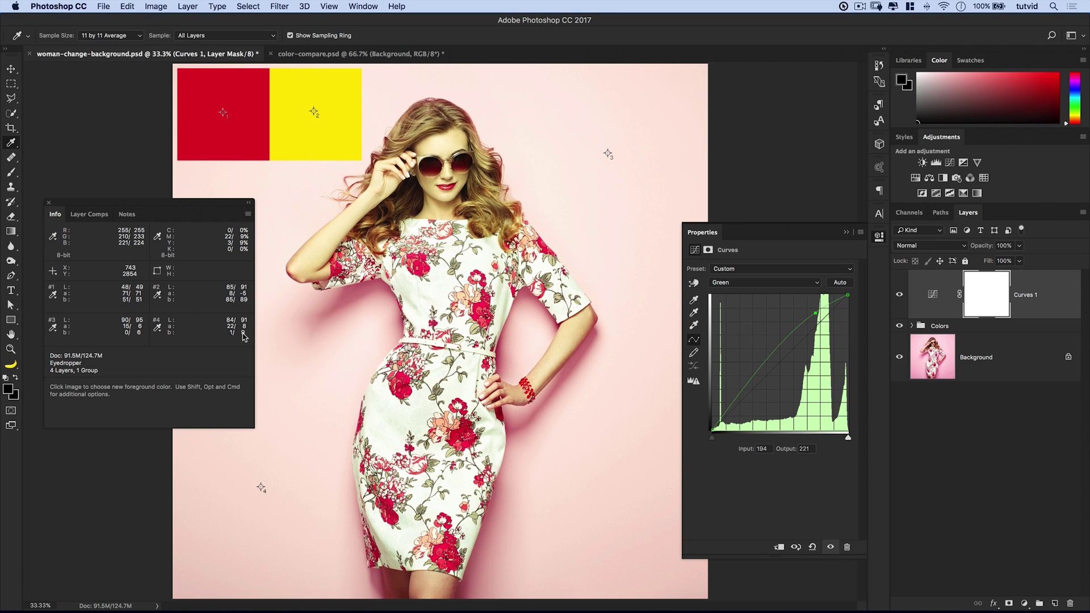
Lower the Blue channel curve's backdrop point at input 208 to output 25.
left_click(742, 283)
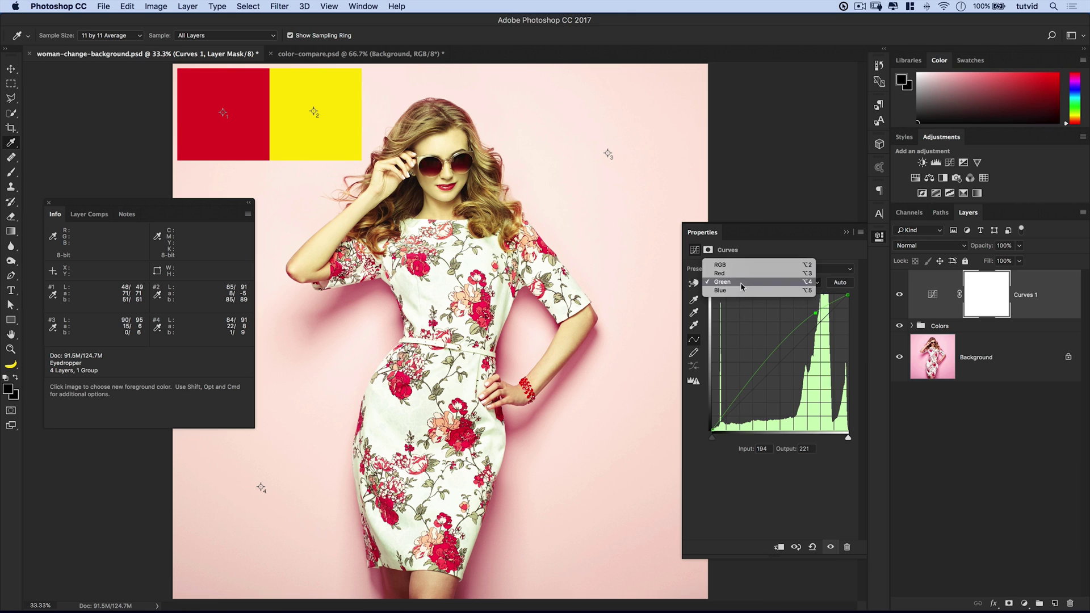
left_click(738, 290)
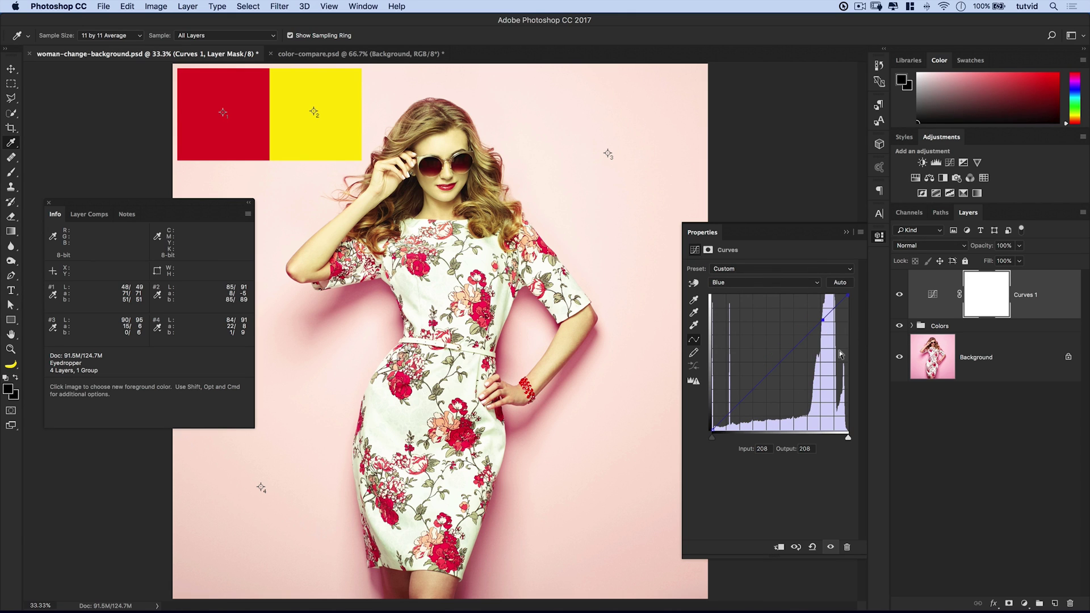
key("Down")
key("Down")
key("Down")
key("Down")
key("Down")
key("Down")
key("Down")
key("Down")
key("Down")
key("Down")
key("Down")
key("Down")
key("Down")
key("Down")
key("Down")
key("Down")
key("Down")
key("Down")
key("Down")
key("Down")
key("Down")
key("Down")
key("Down")
key("Down")
key("Down")
key("Down")
key("Down")
key("Down")
key("Down")
key("Down")
key("Down")
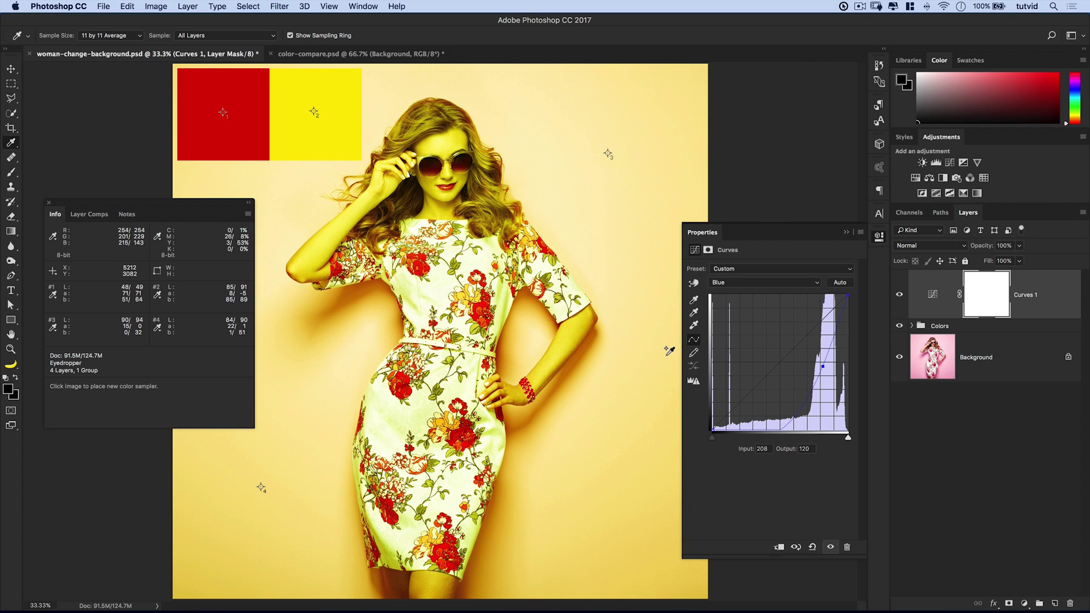
key("Down")
key("Down")
key("Down")
key("Down")
key("Down")
key("Down")
key("Down")
key("Down")
key("Down")
key("Down")
key("Down")
key("Down")
key("Down")
key("Down")
key("Down")
key("Down")
key("Down")
key("Down")
key("Down")
key("Down")
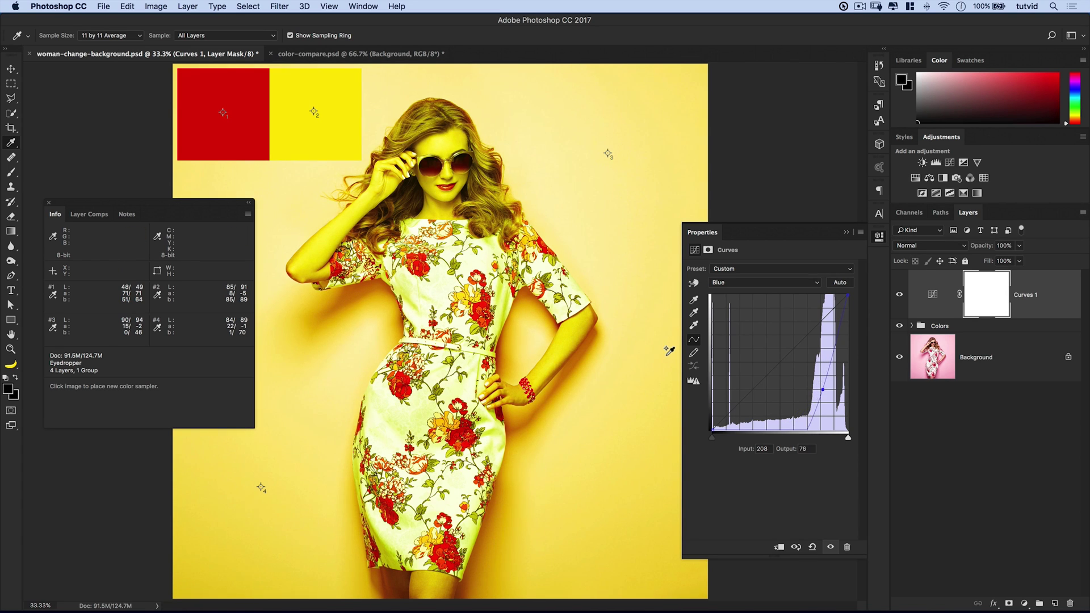
key("shift+Down")
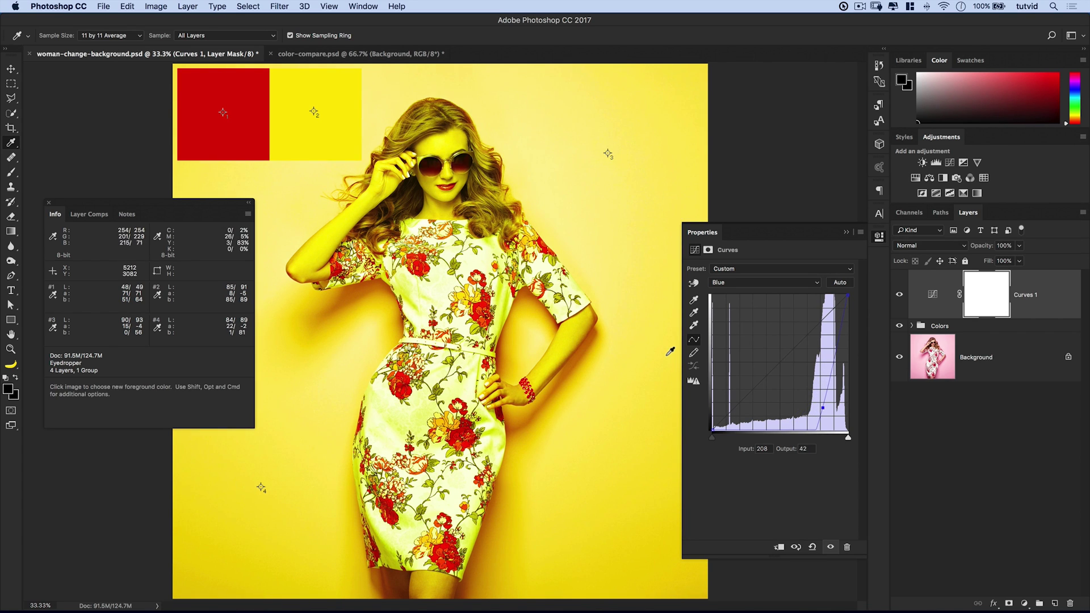
key("Down")
key("Down")
key("Down")
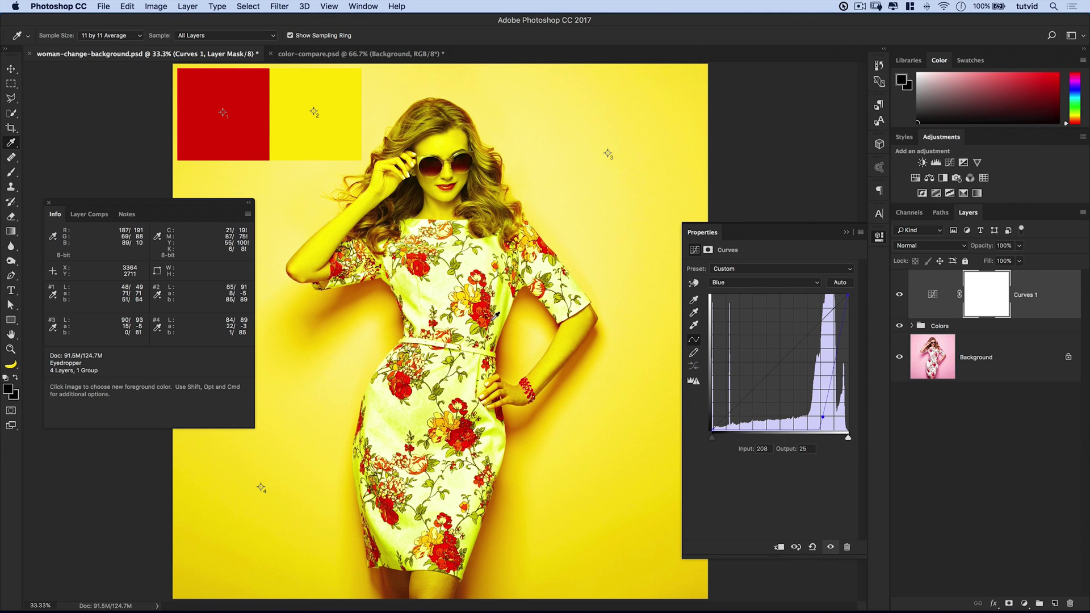
Lower the Green channel curve's backdrop point at input 194 to output 197.
left_click(763, 287)
left_click(761, 276)
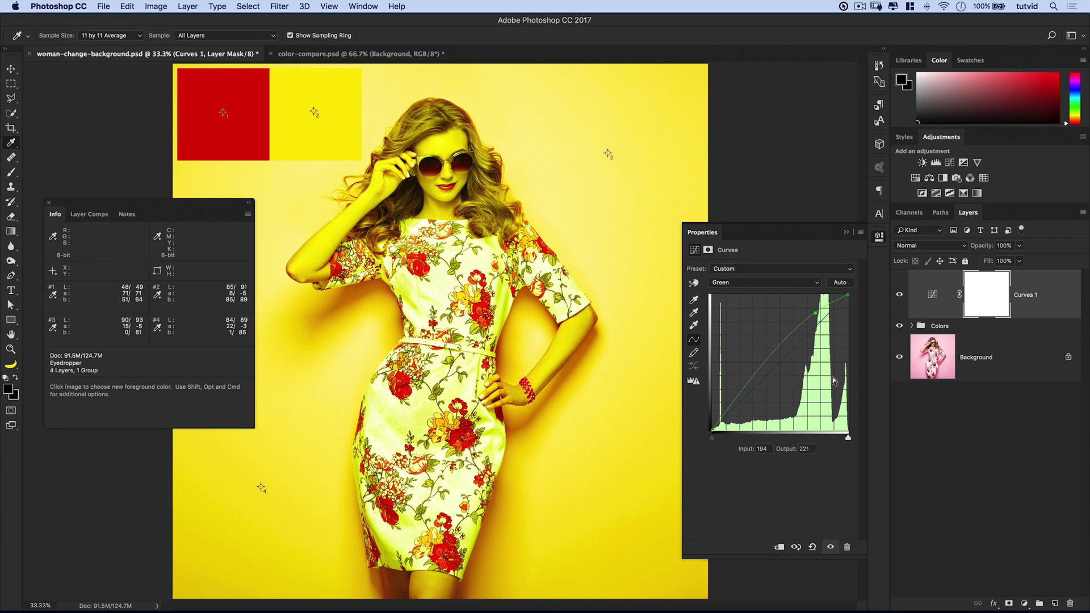
key("Down")
key("Down")
key("Down")
key("Down")
key("Down")
key("Down")
key("Down")
key("Down")
key("Down")
key("Down")
key("Down")
key("Down")
key("Down")
key("Down")
key("Down")
key("Down")
key("Down")
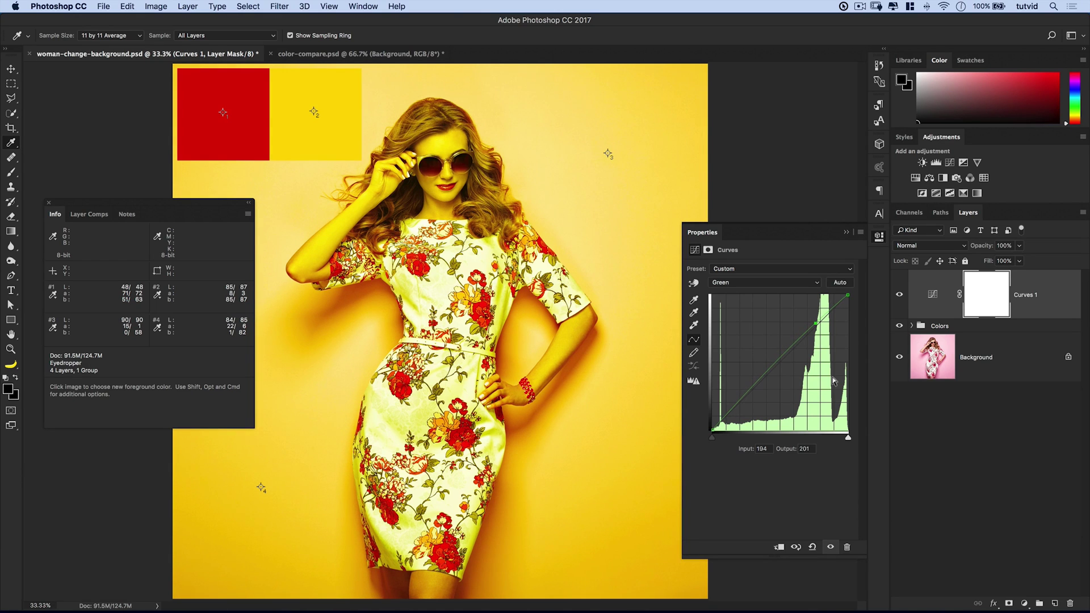
key("Down")
key("Down")
key("Down")
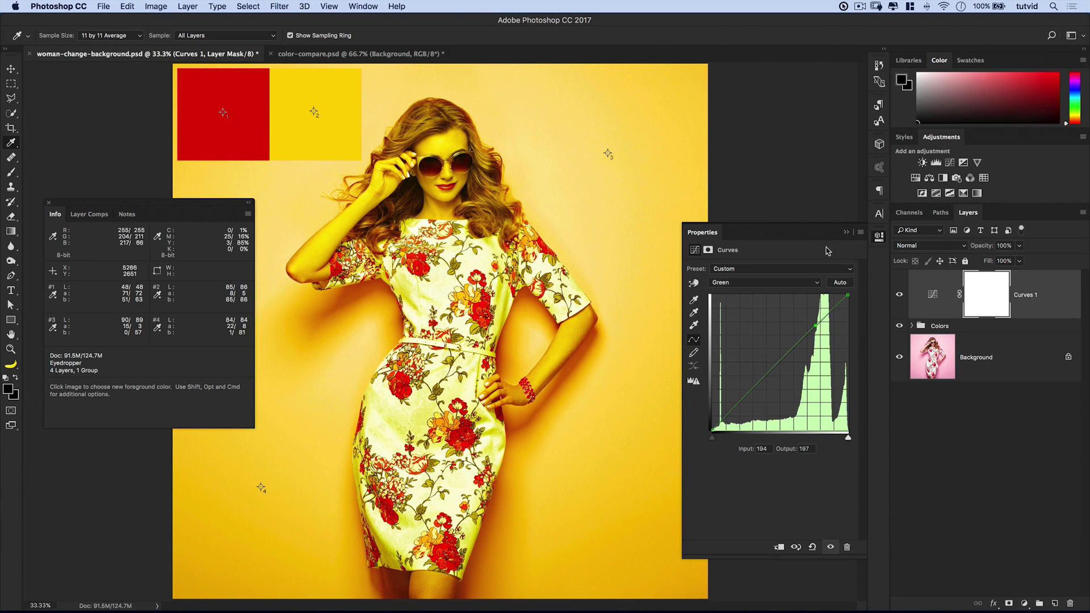
Move the Blue channel curve's backdrop point to input 210 and output 0.
left_click(763, 282)
left_click(738, 292)
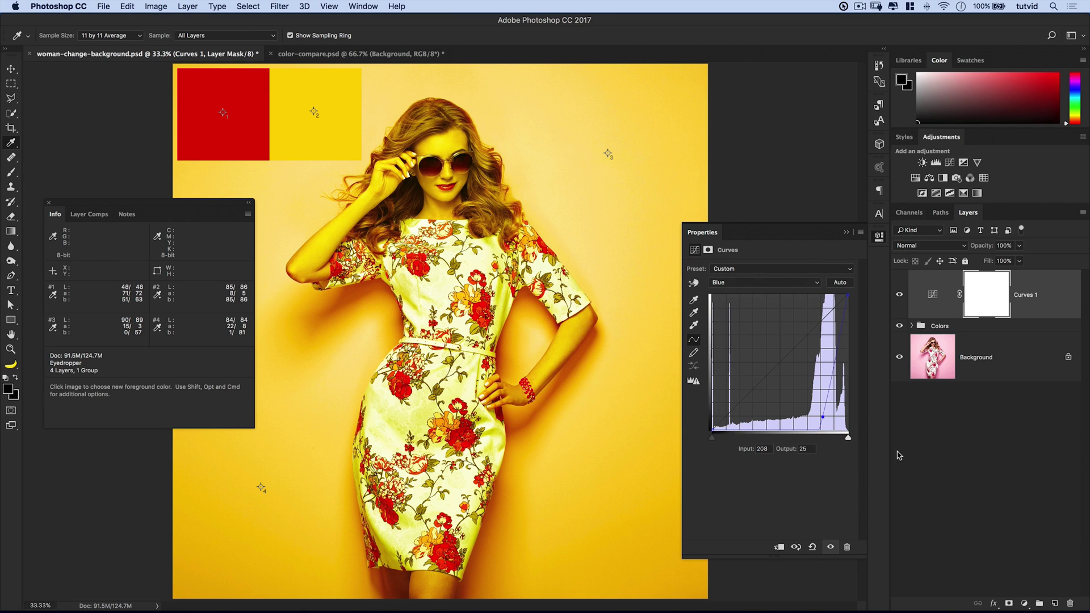
key("Down")
key("Down")
key("Down")
key("Down")
key("Down")
key("Down")
key("Down")
key("Down")
key("Down")
key("Down")
key("Down")
key("Down")
key("Down")
key("Down")
key("Down")
key("Down")
key("Down")
key("Down")
key("Down")
key("Down")
key("Down")
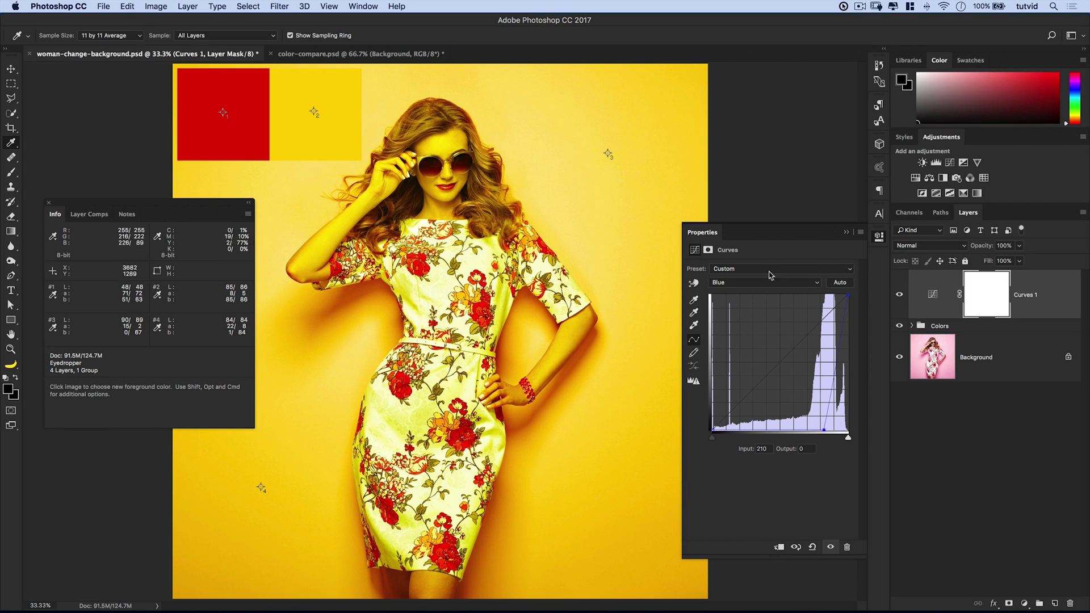
Hide the curve properties and the color sampler readouts to clear the view of the image.
left_click(879, 239)
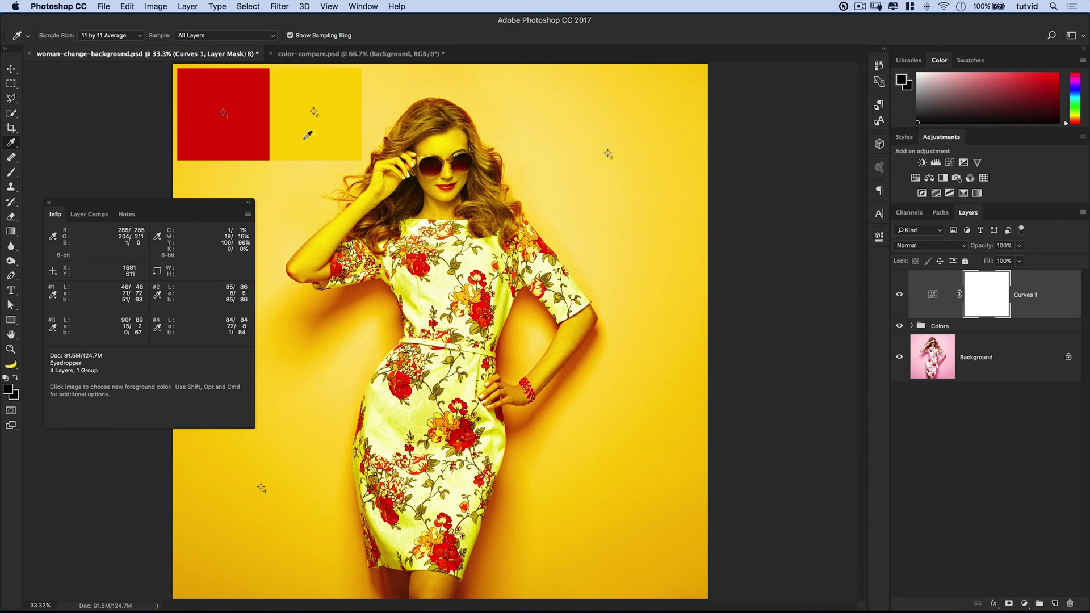
left_click(48, 204)
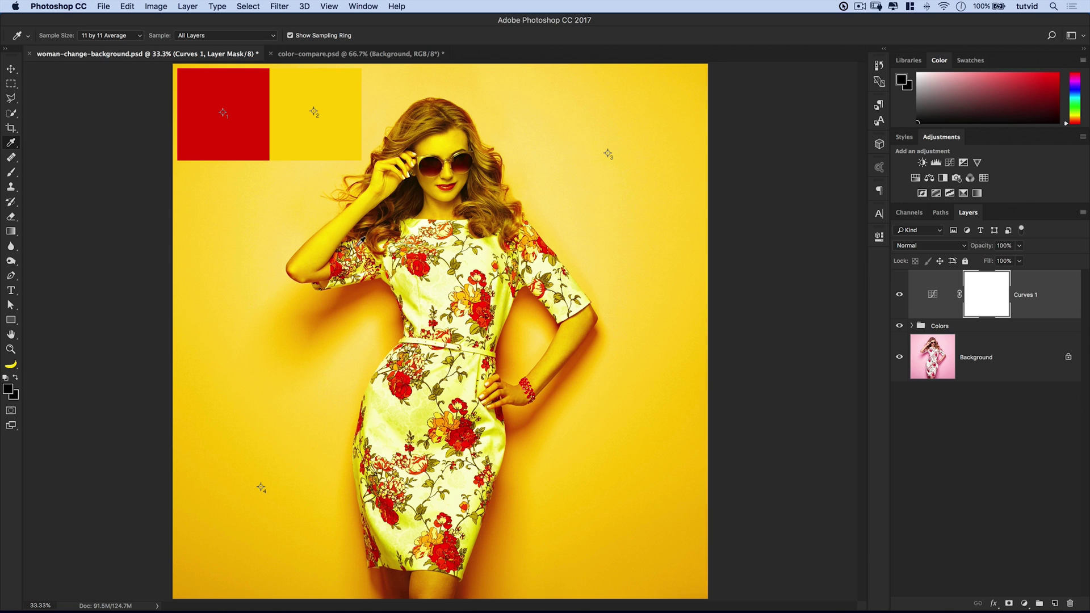
Load the background-REFINED channel as a selection and invert it.
left_click(910, 213)
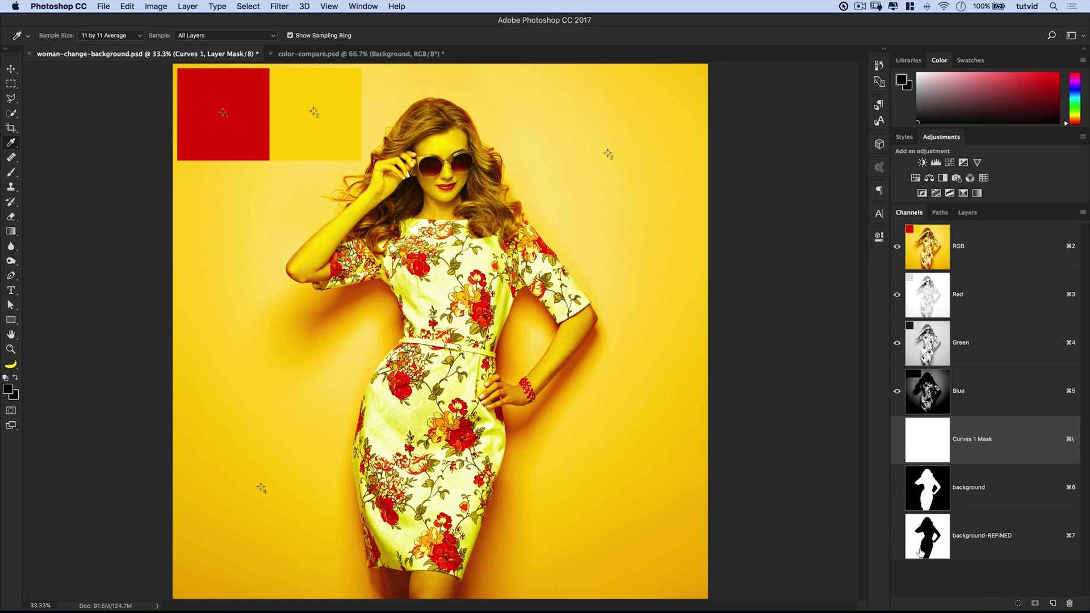
left_click(929, 538, "super")
left_click(233, 8)
mouse_move(248, 7)
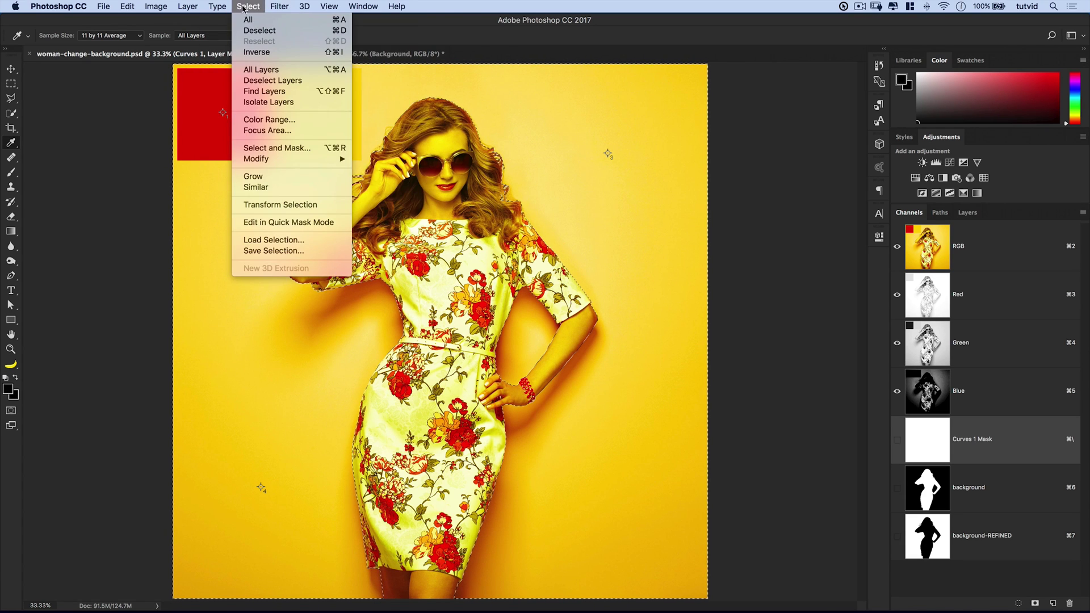
left_click(274, 57)
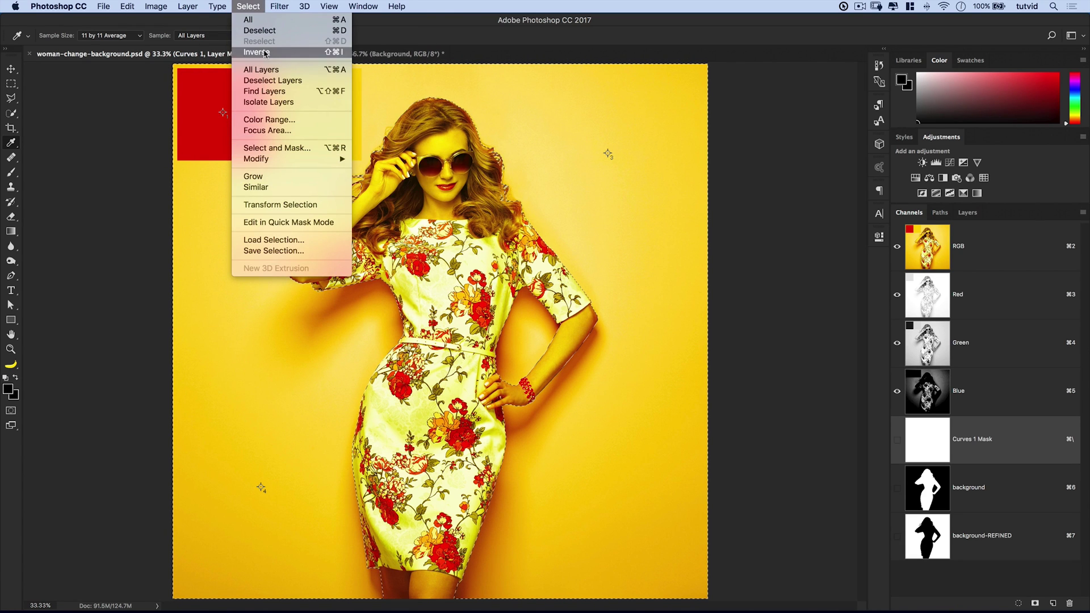
Delete the blank layer mask from the Curves 1 layer.
left_click(968, 213)
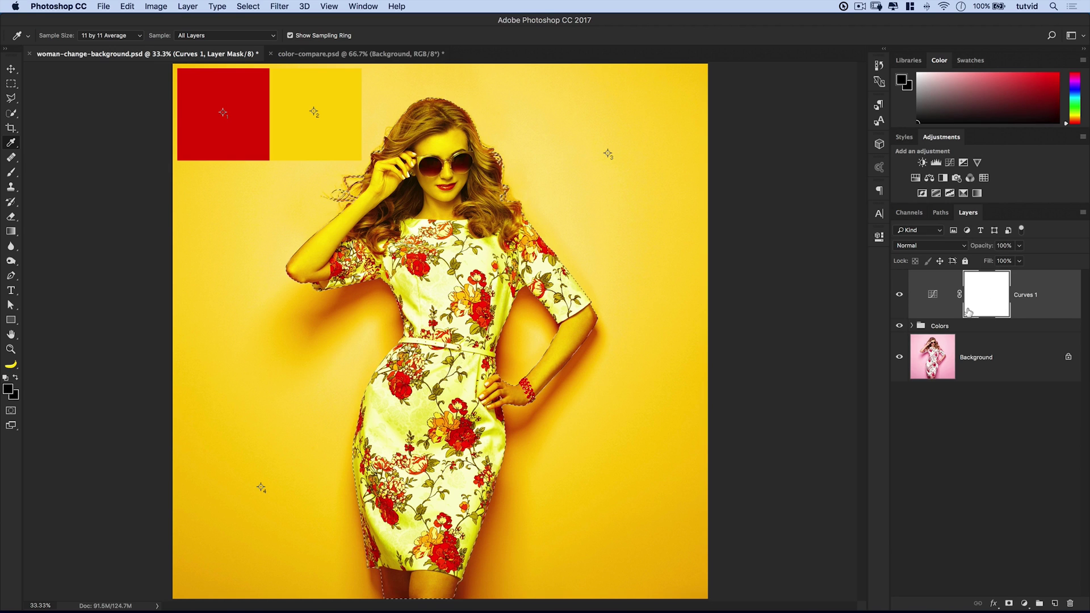
left_click(186, 7)
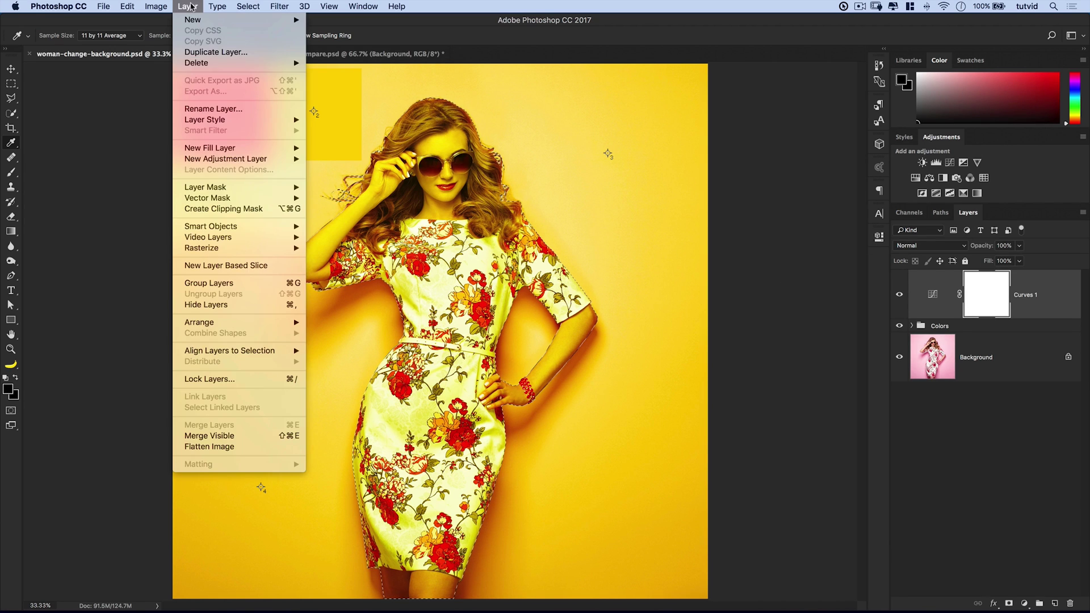
mouse_move(239, 188)
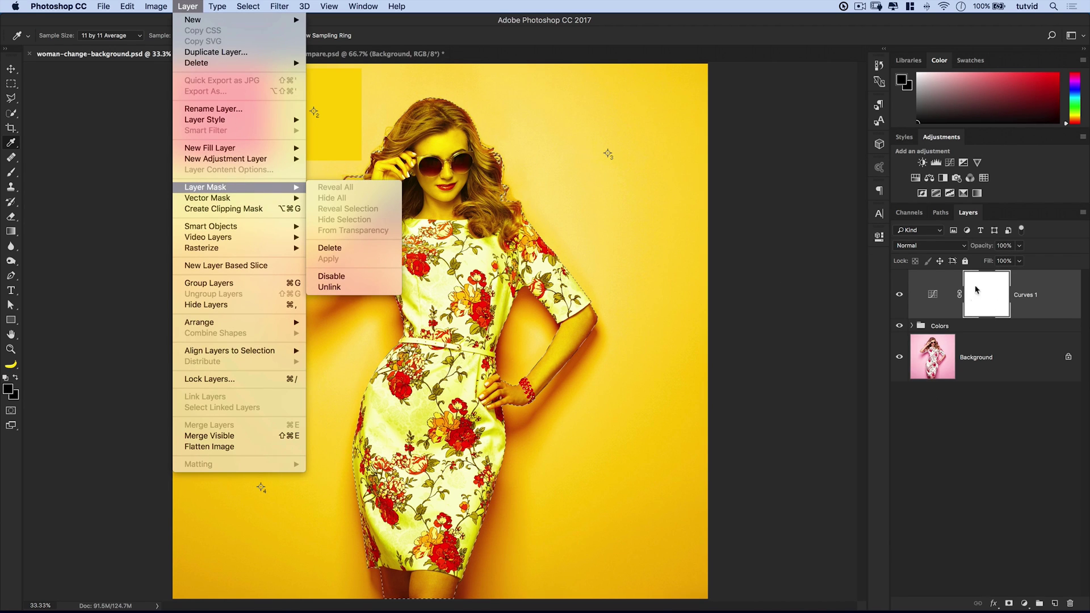
left_click(335, 248)
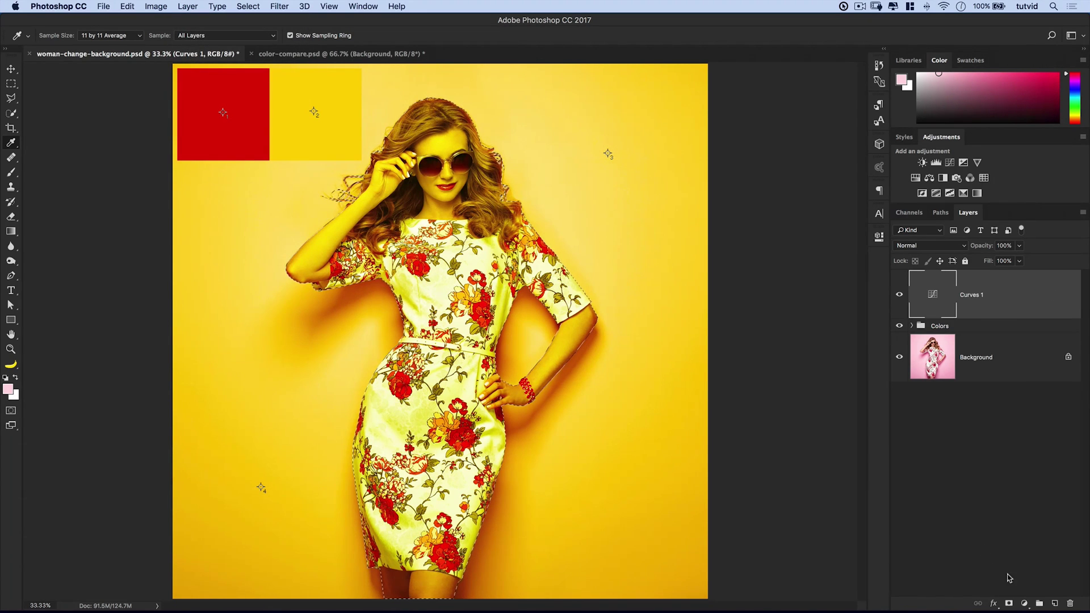
Try masking Curves 1 with the woman's selection, undo it, and add the mask again with the selection inverted to the backdrop.
left_click(1009, 604)
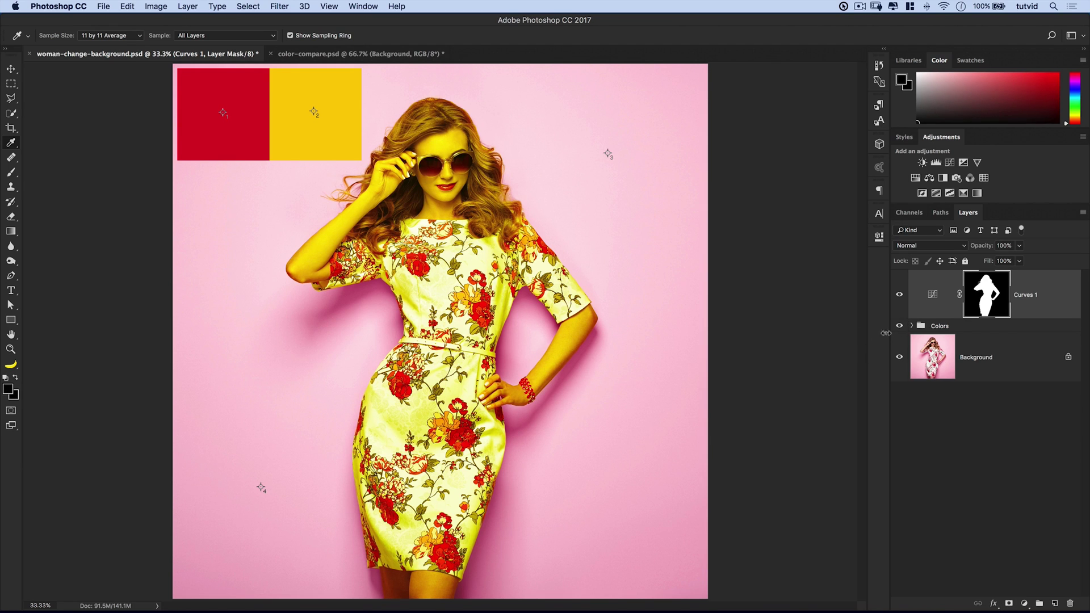
key("super+z")
left_click(248, 6)
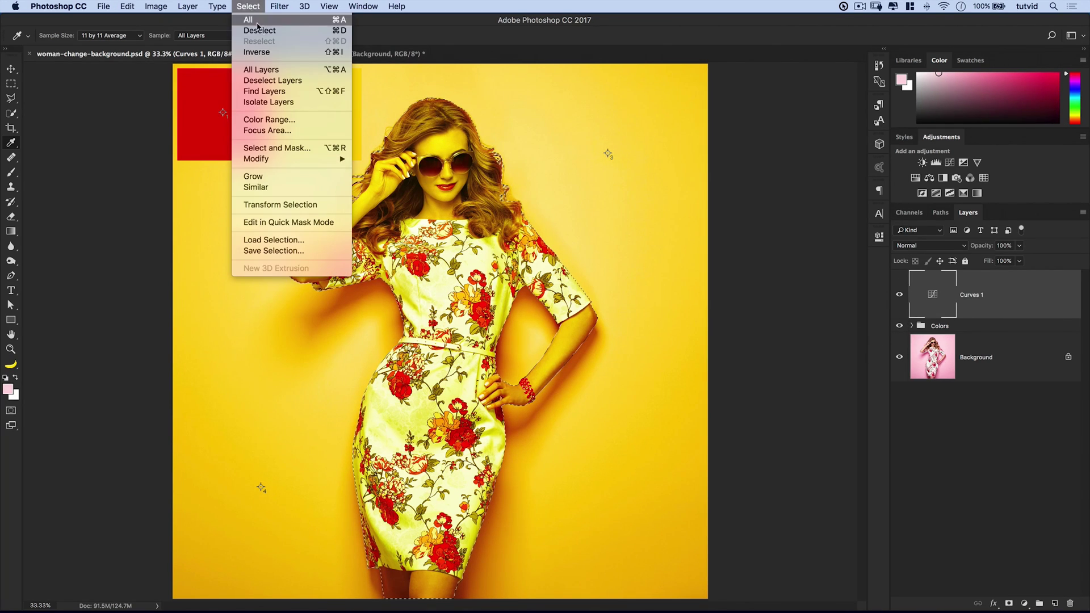
left_click(256, 52)
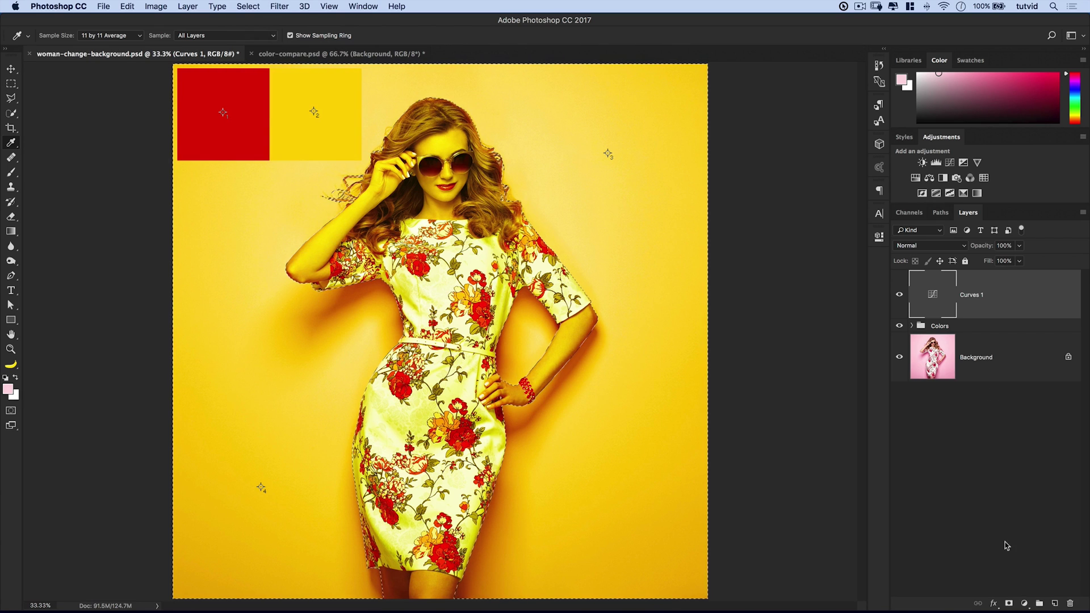
left_click(1009, 604)
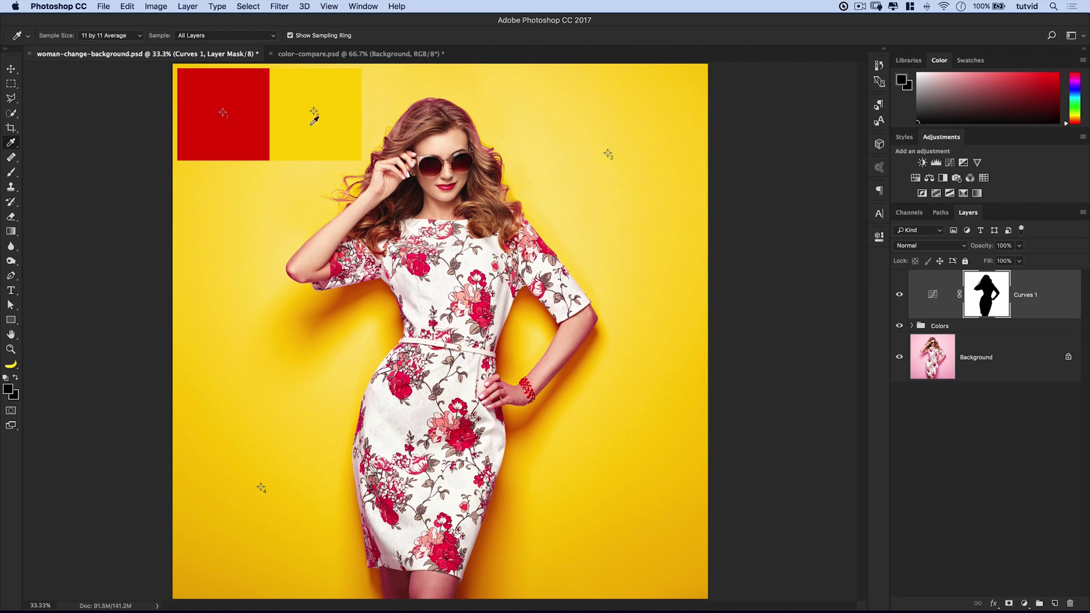
Hide Curves 1 and add a second Curves adjustment layer masked with the selection loaded from the Curves 1 mask.
key("x")
left_click(899, 294)
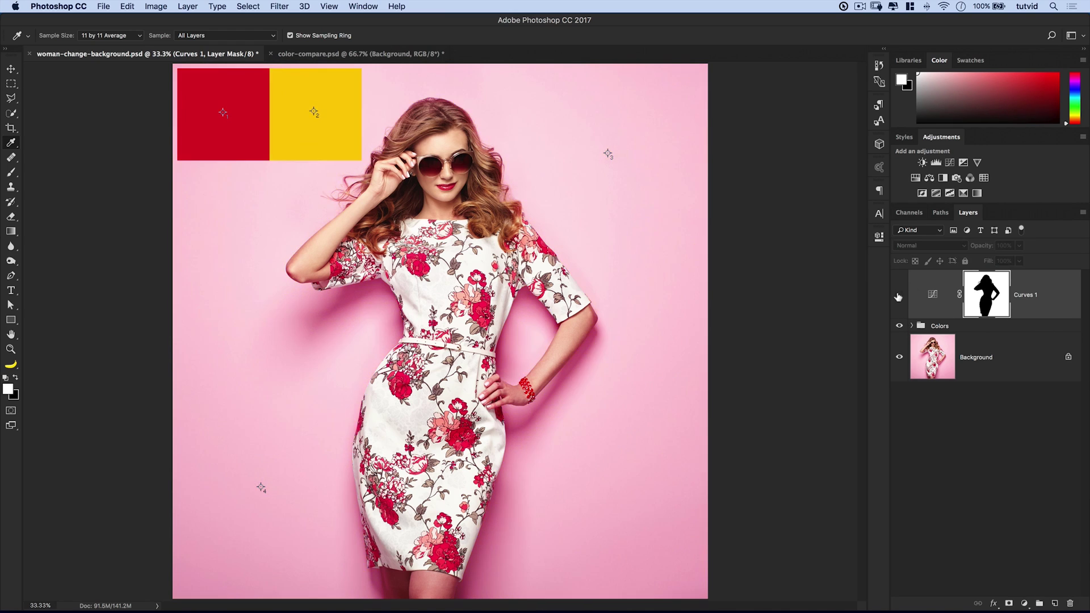
left_click(994, 307, "super")
left_click(1025, 604)
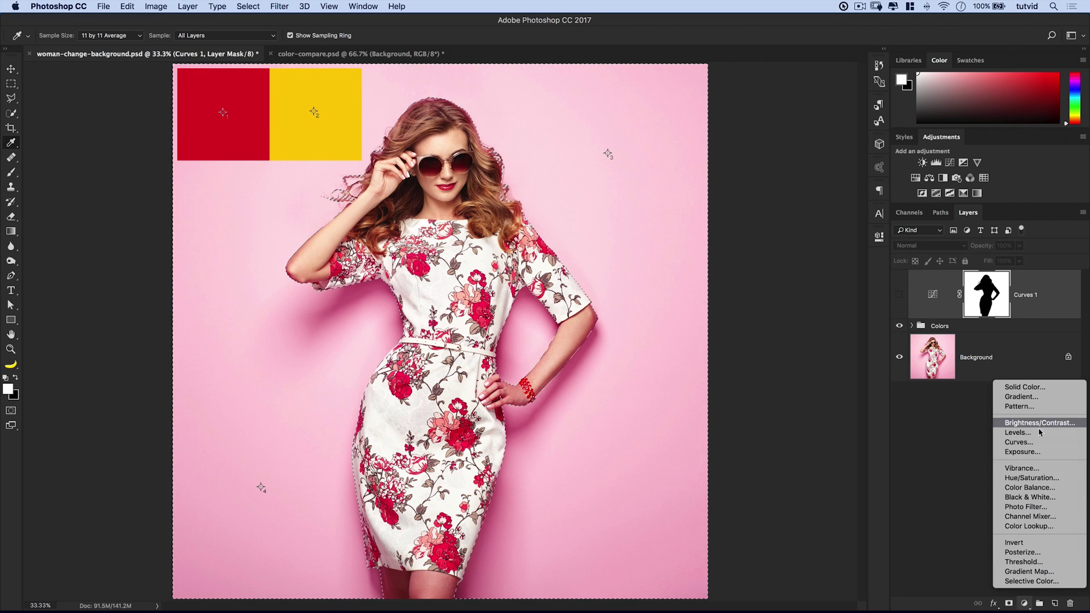
left_click(1016, 442)
Show the Info panel and add points to the Curves 2 red, green and blue curves from the backdrop tone at sampler 4.
left_click(378, 5)
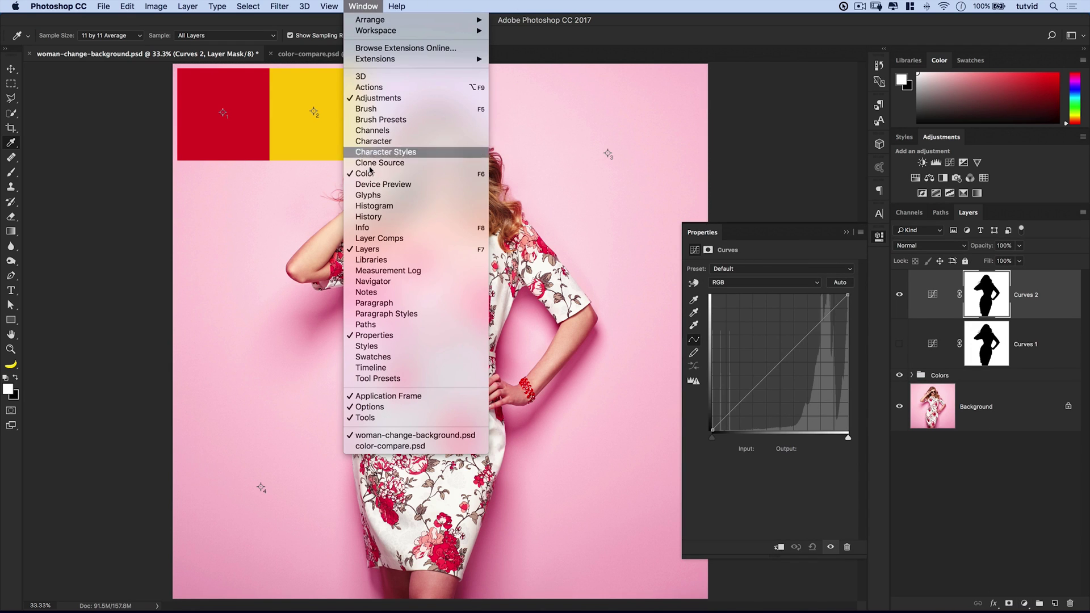
left_click(374, 233)
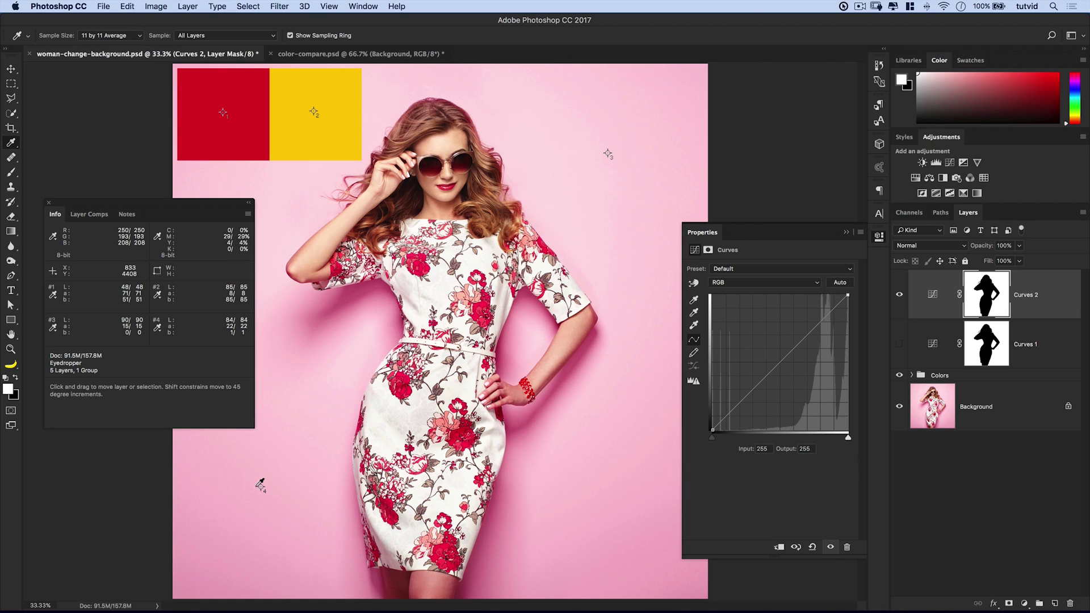
left_click(261, 487, "shift+super")
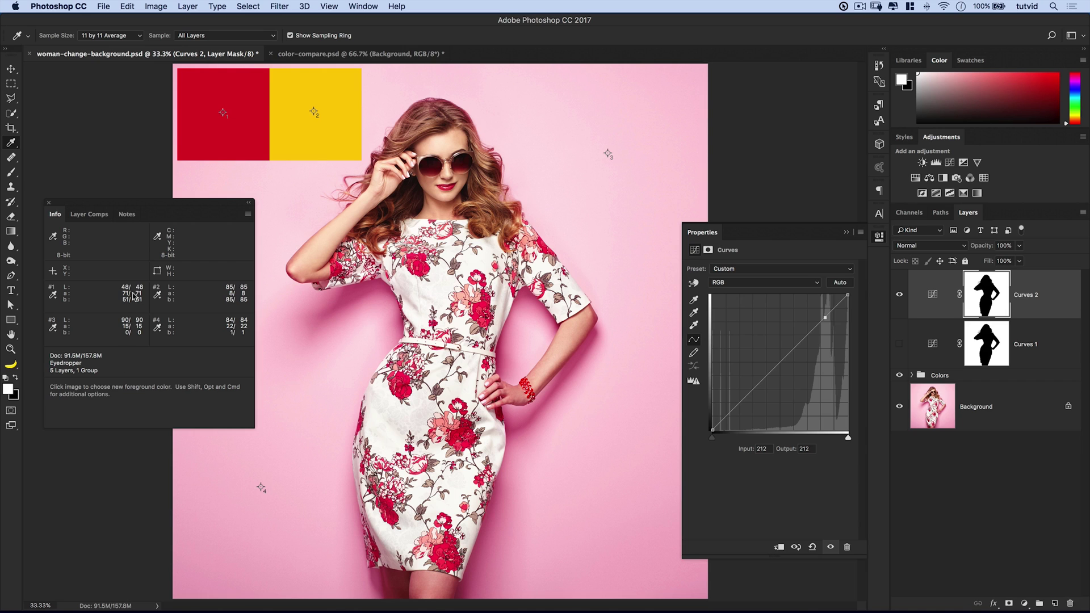
Lower the Curves 2 RGB composite point at input 212 to output 124 to darken the backdrop.
key("shift+Down")
key("shift+Down")
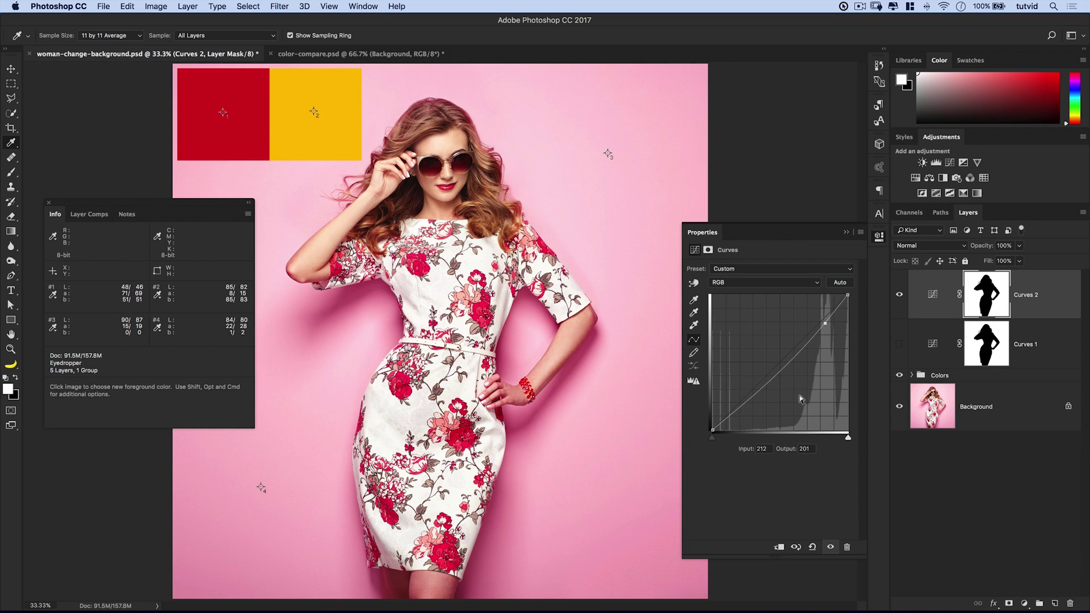
key("shift+Down")
key("shift+Down")
key("shift+Down")
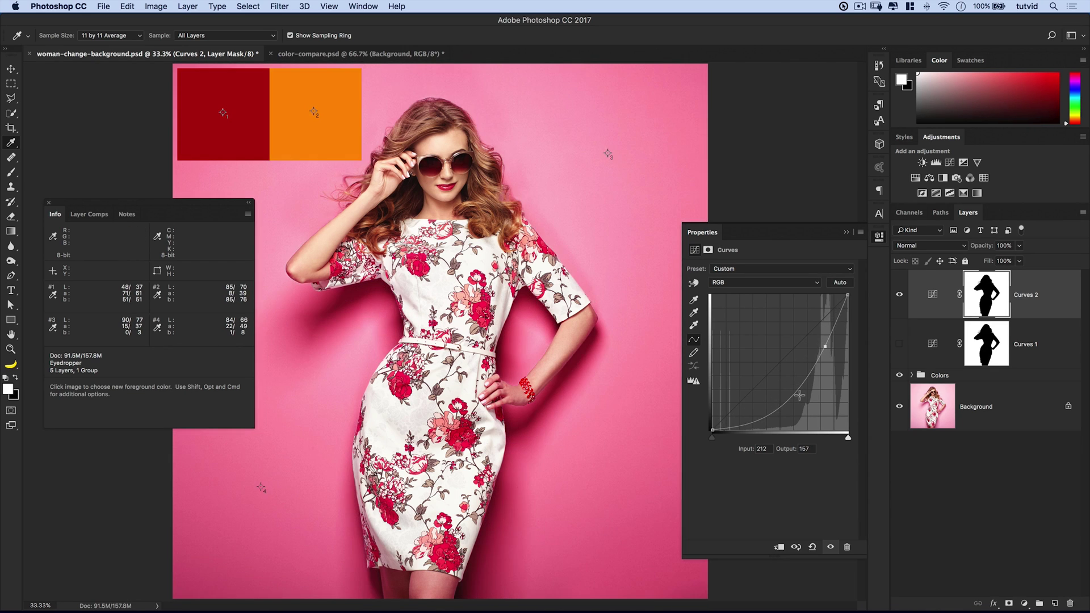
key("shift+Down")
key("shift+Down")
key("shift+Down")
key("shift+Down")
key("shift+Down")
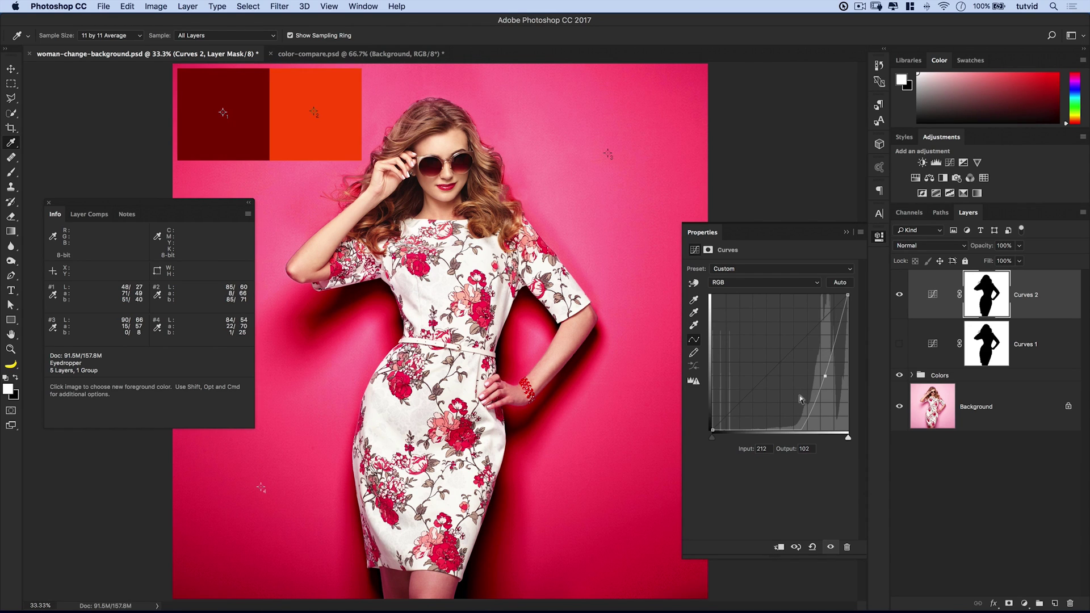
key("shift+Down")
key("shift+Up")
key("shift+Up")
key("shift+Up")
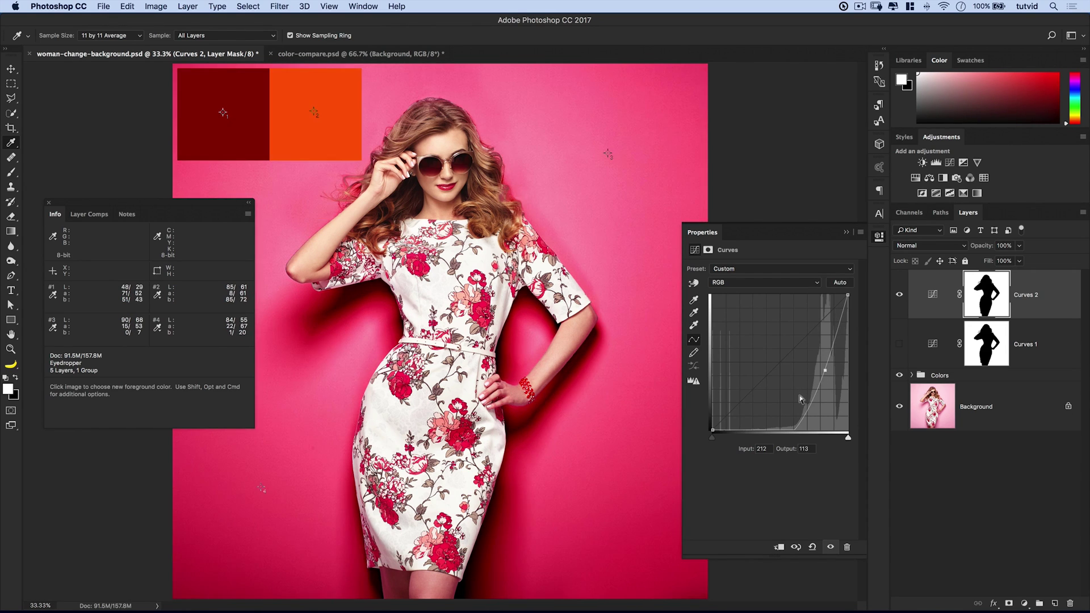
Try raising the red channel's curve point at input 250 to output 254, and return it to 250.
left_click(741, 282)
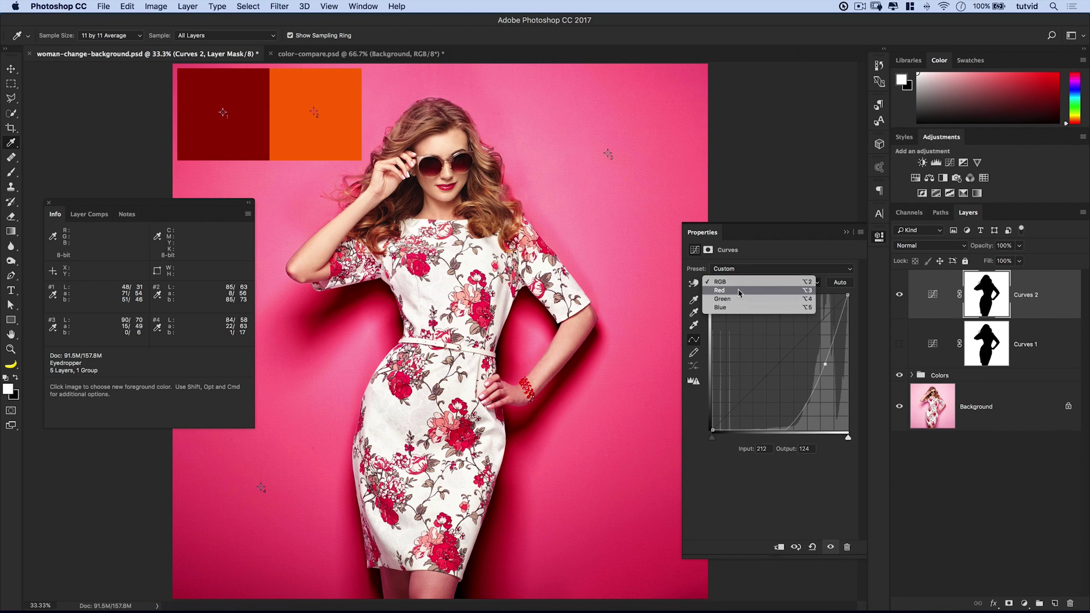
left_click(738, 290)
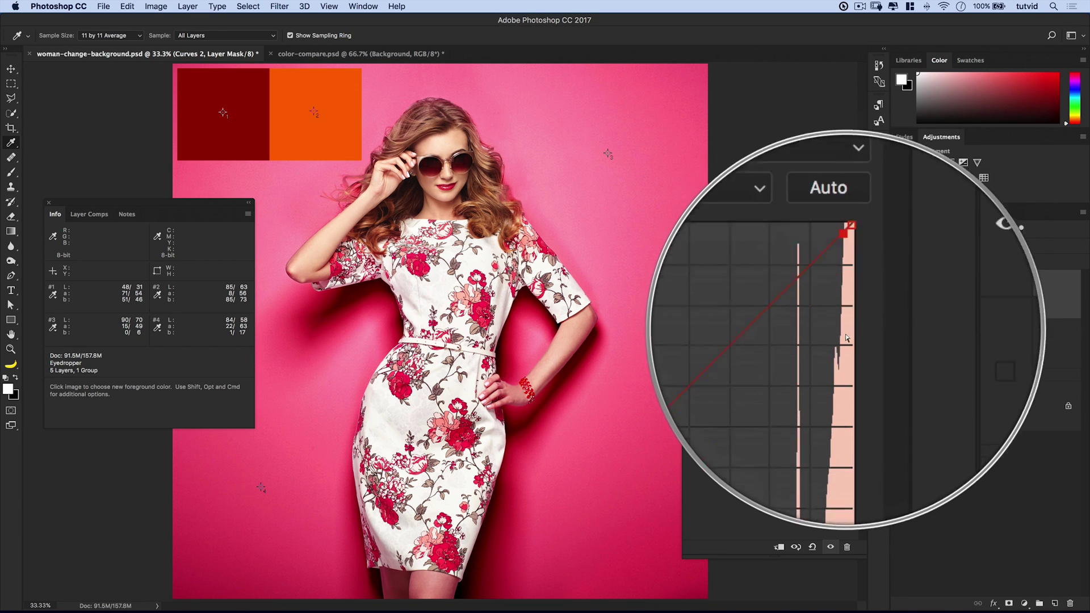
key("Up")
key("Up")
key("Up")
key("Up")
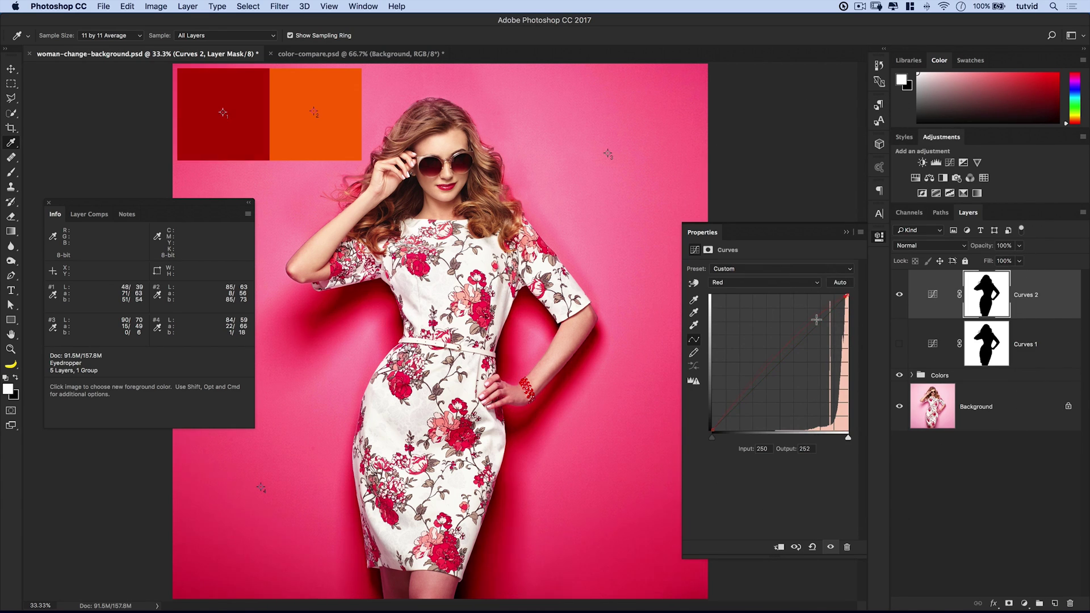
key("Up")
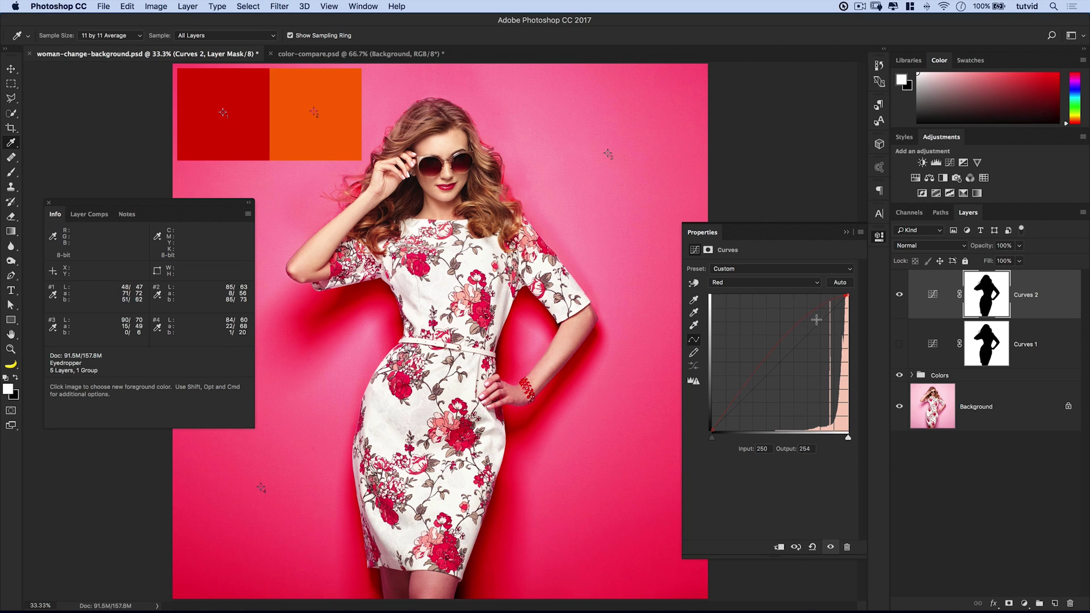
key("Down")
key("Down")
key("Down")
key("Down")
key("Down")
key("Up")
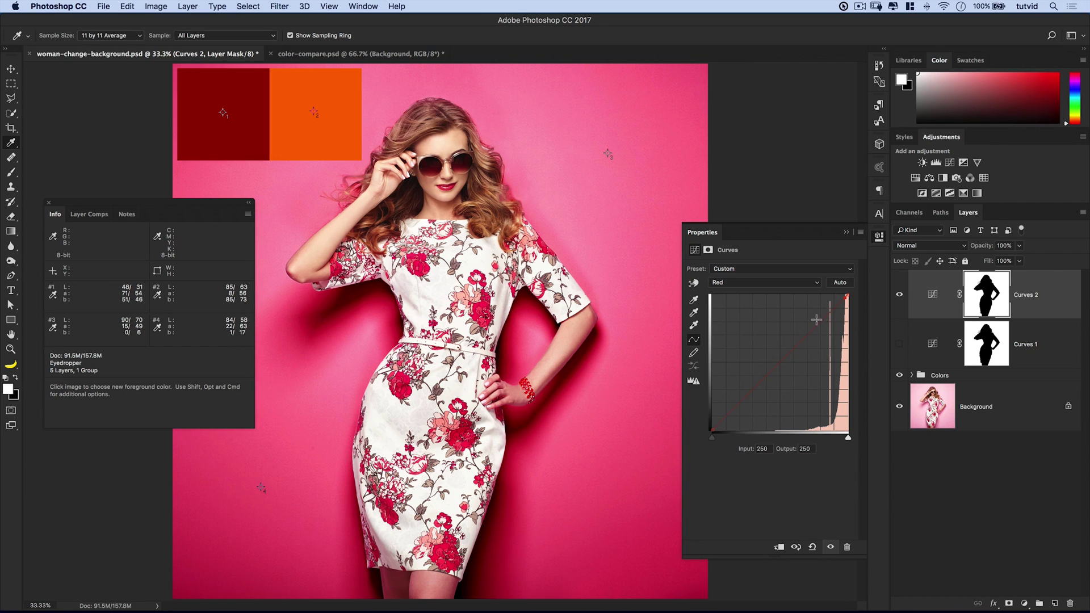
Lower the green channel's curve point at input 193 to output 163.
left_click(798, 284)
left_click(809, 290)
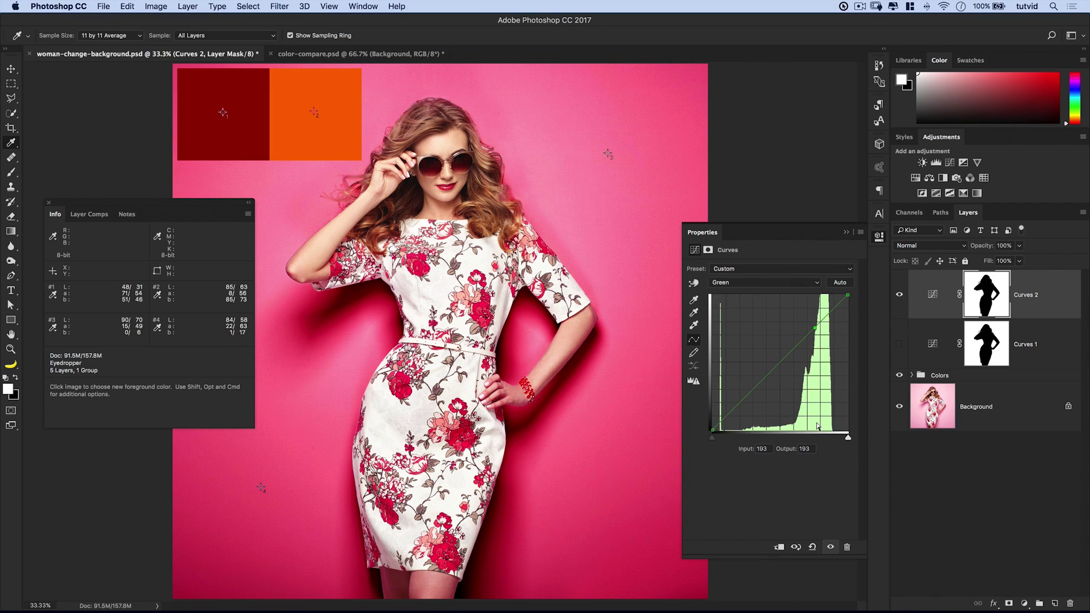
key("Down")
key("Down")
key("Down")
key("Down")
key("Down")
key("Down")
key("Down")
key("Down")
key("Down")
key("Down")
key("Down")
key("Down")
key("Down")
key("Down")
key("Down")
key("Down")
key("Down")
key("Down")
key("Down")
key("Down")
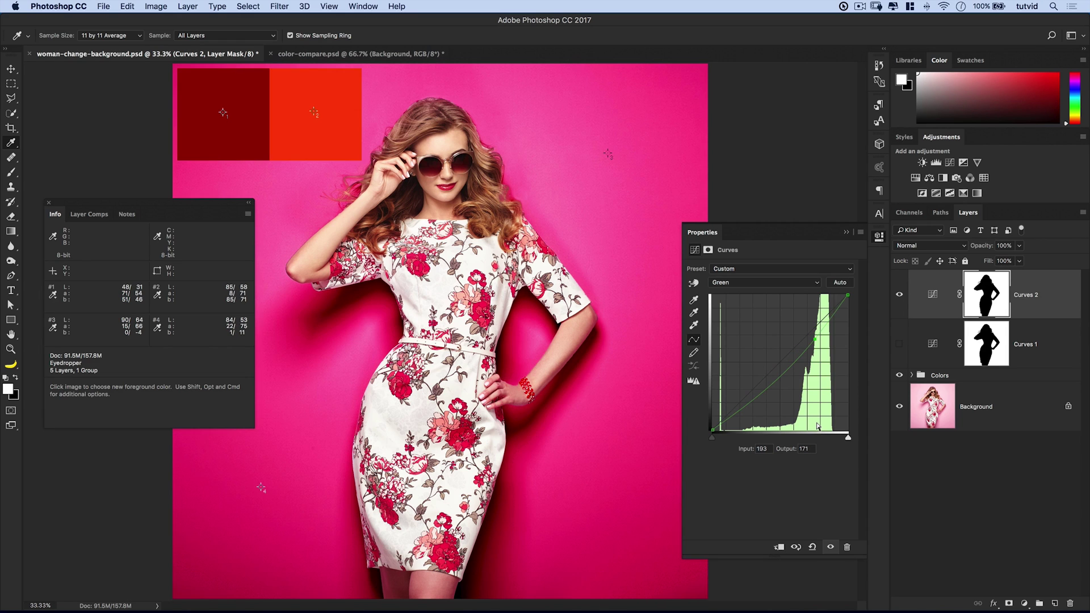
key("Down")
key("Down")
key("Down")
key("Down")
key("Down")
key("Down")
key("Down")
key("Down")
key("Down")
key("Down")
key("Down")
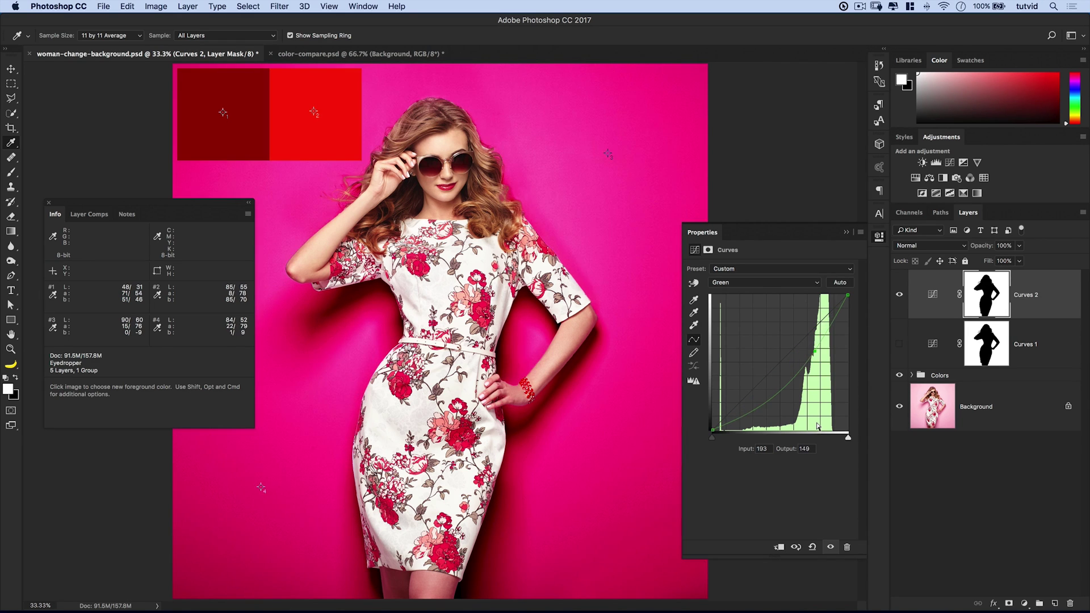
key("Up")
key("Up")
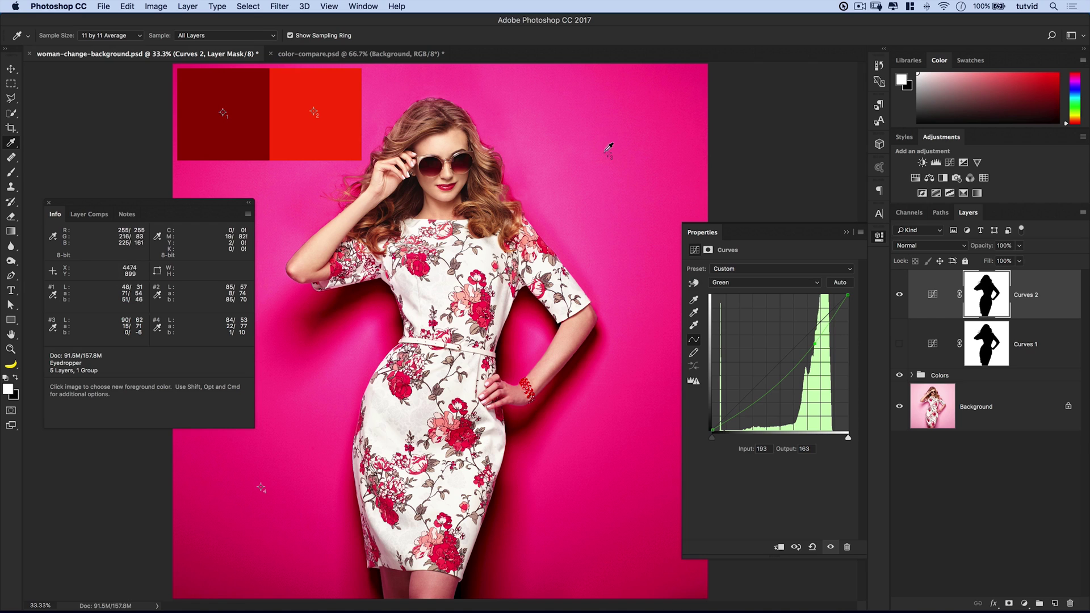
Lower the blue channel's curve point at input 208 to output 142 to turn the backdrop red.
left_click(775, 283)
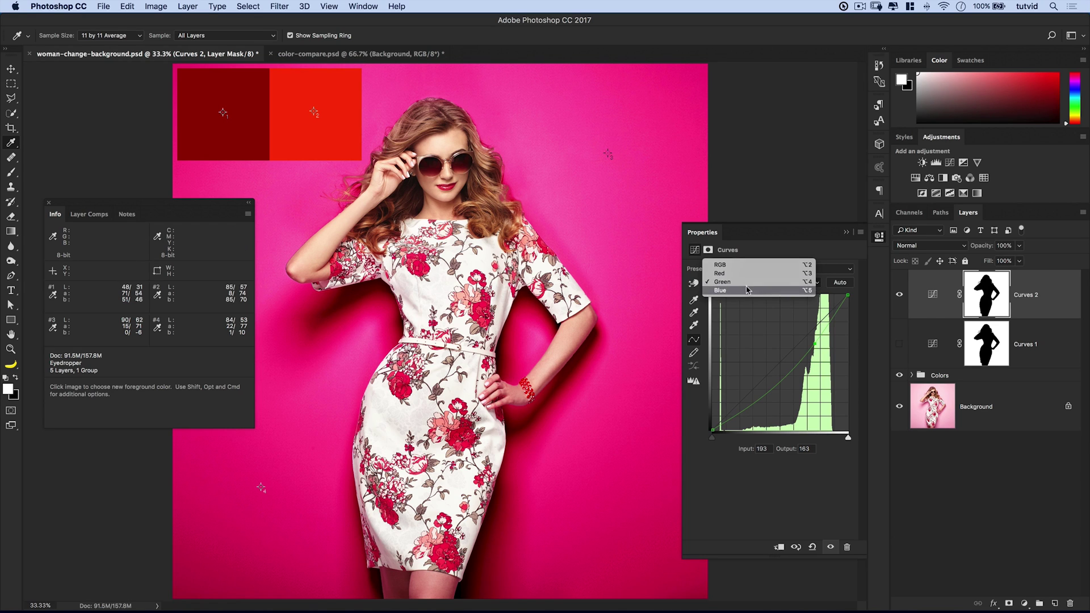
left_click(747, 290)
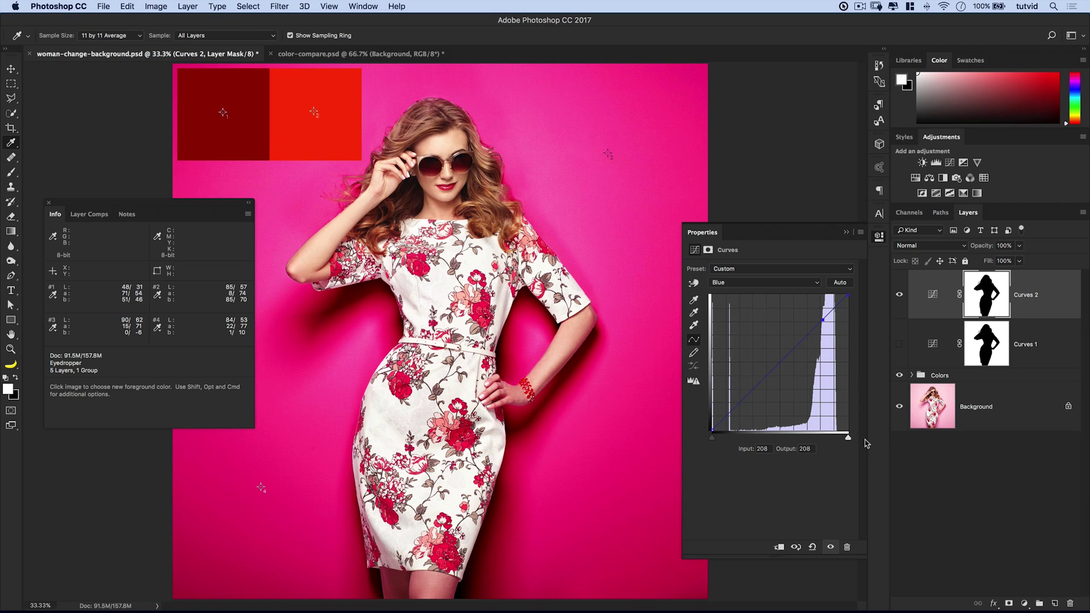
key("Down")
key("Down")
key("Down")
key("Down")
key("Down")
key("Down")
key("Down")
key("Down")
key("Down")
key("Down")
key("Down")
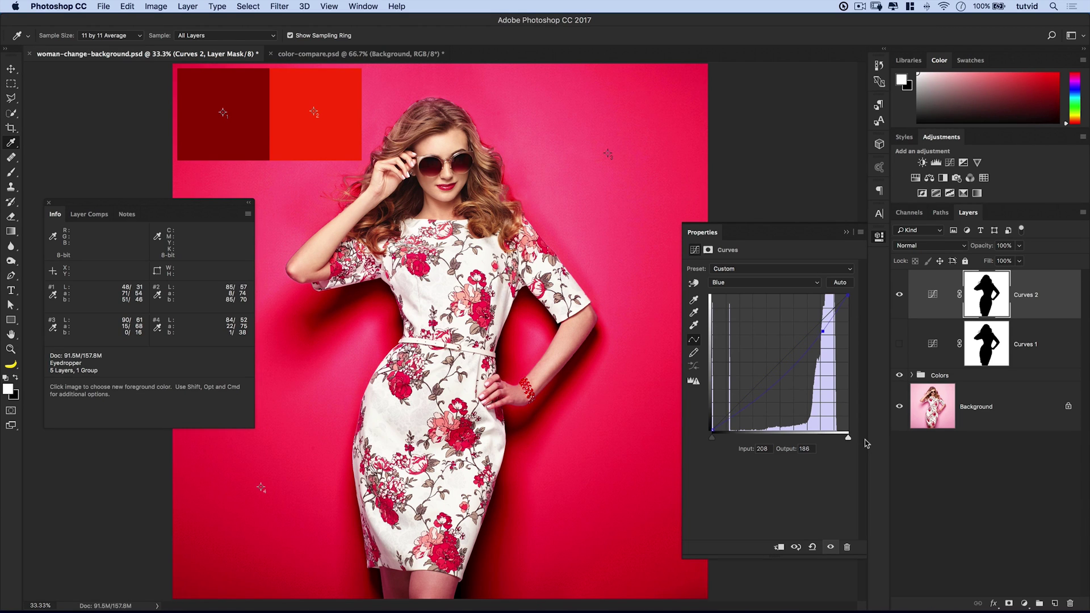
key("Down")
key("Down")
key("Down")
key("Down")
key("Down")
key("Down")
key("Down")
key("Down")
key("Down")
key("Down")
key("Down")
key("Down")
key("Down")
key("Down")
key("Down")
key("Down")
key("Down")
key("Down")
key("Down")
key("Down")
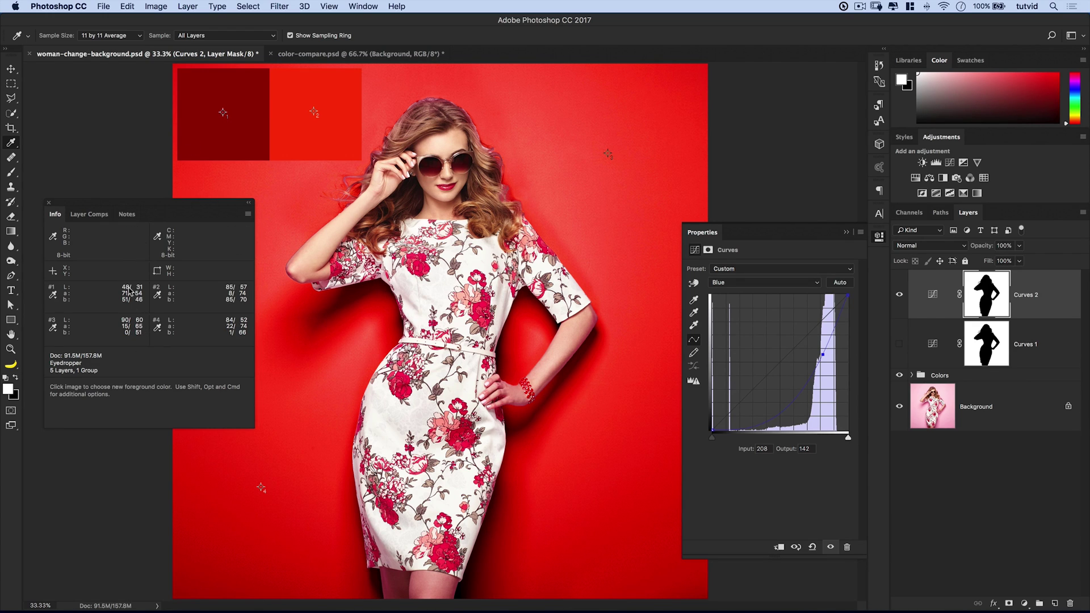
Return to the green channel and lower its curve point at input 193 to output 151.
left_click(752, 283)
left_click(749, 274)
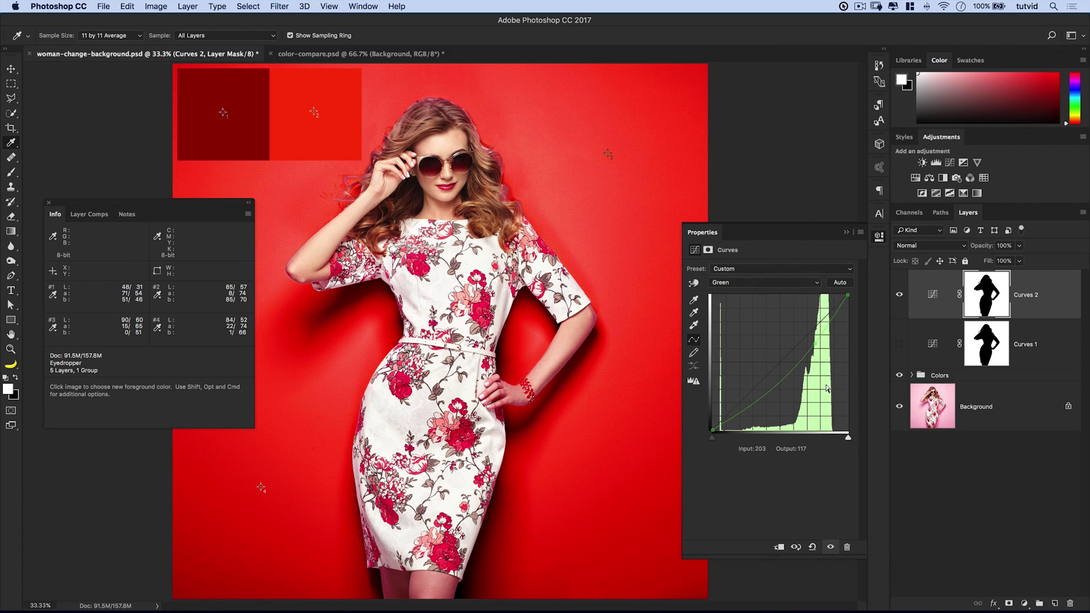
left_click(816, 344)
key("Down")
key("Down")
key("Down")
key("Down")
key("Down")
key("Down")
key("Down")
key("Down")
key("Down")
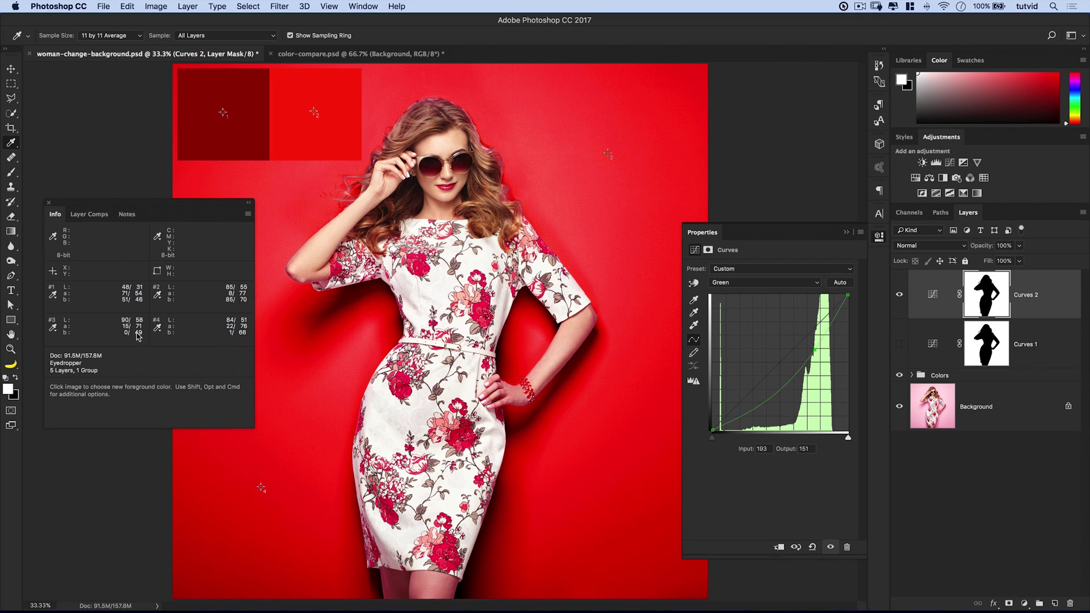
Move the RGB composite curve point to input 202 and output 98.
left_click(761, 283)
left_click(756, 265)
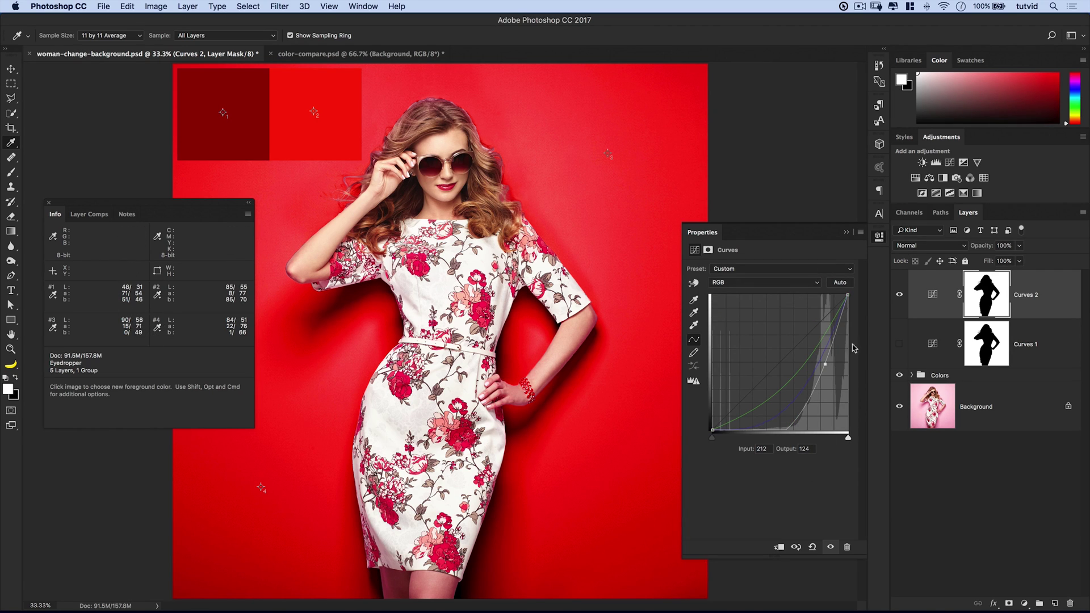
mouse_move(848, 296)
left_mouse_down()
mouse_move(855, 325)
mouse_move(864, 290)
left_mouse_up()
mouse_move(824, 359)
left_mouse_down()
mouse_move(833, 396)
mouse_move(820, 378)
left_mouse_up()
left_click_drag(820, 379, 819, 379)
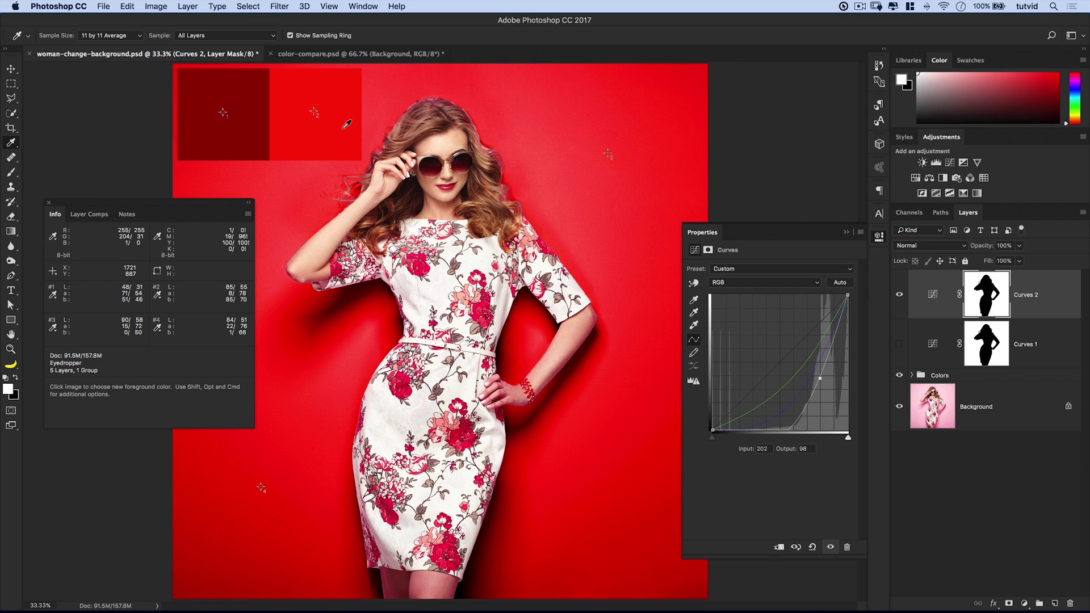
Collapse the curve properties and move the Colors group above Curves 2, comparing the sampler readouts with each layer selected.
left_click(879, 237)
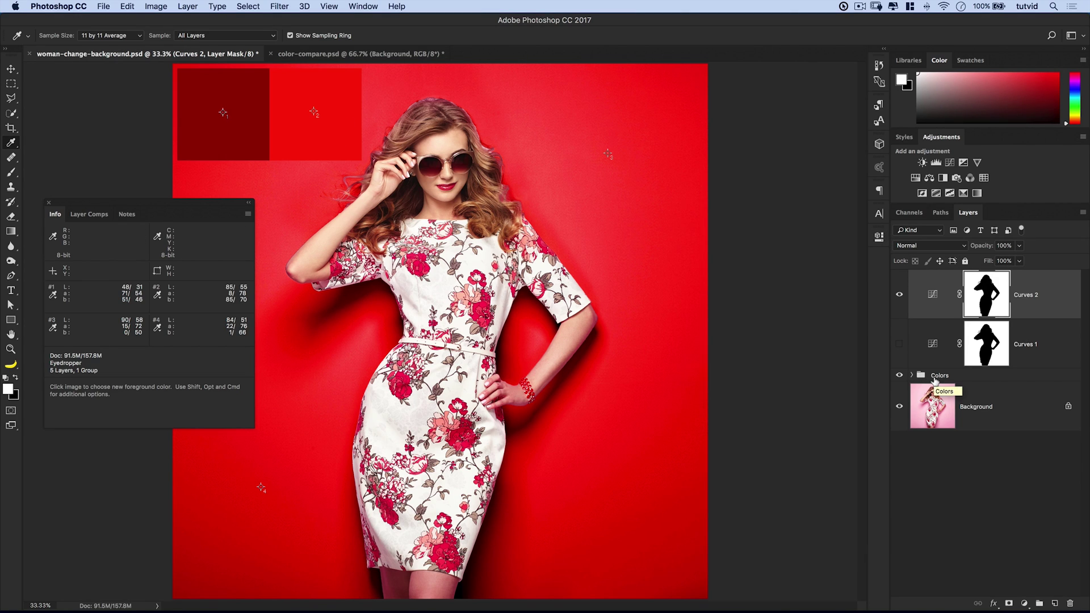
left_click_drag(938, 372, 944, 276)
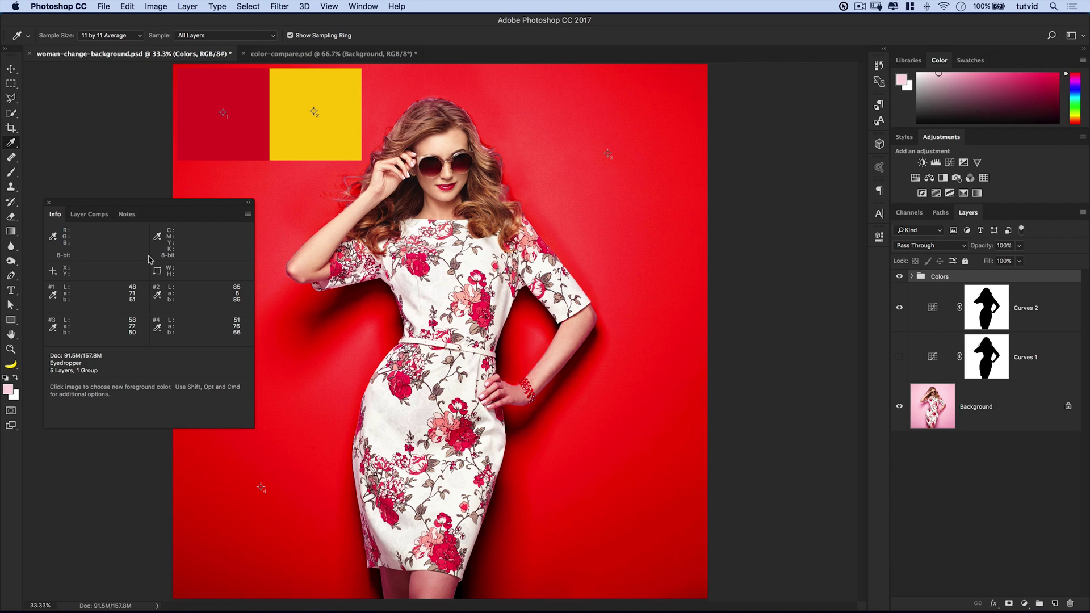
left_click(933, 314)
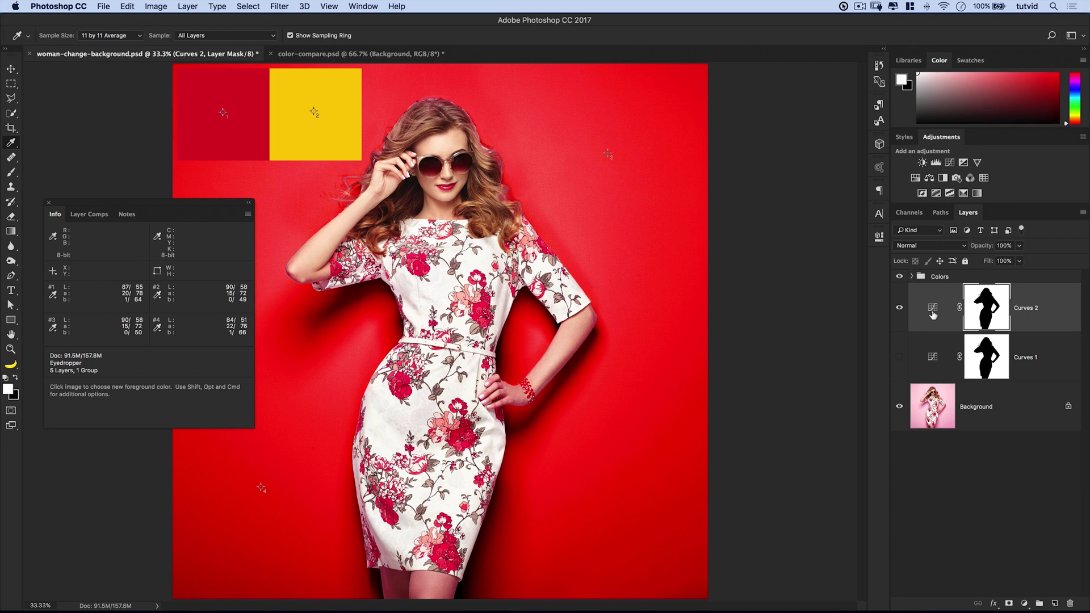
left_click(940, 279)
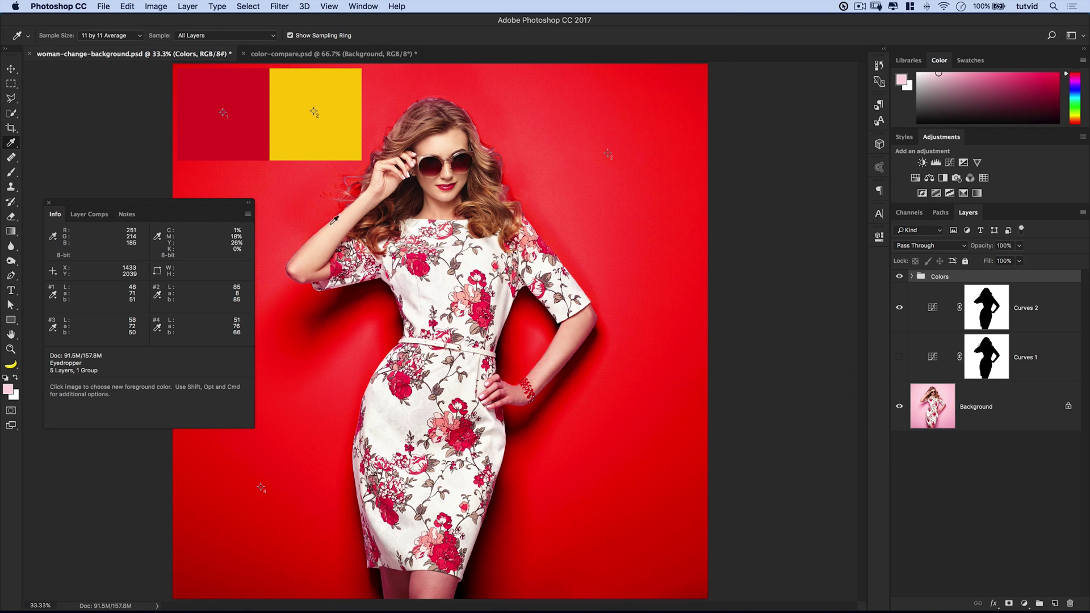
Dock the Info panel among the collapsed panels and activate the Move tool to hide the sampler marks.
left_click_drag(70, 204, 870, 260)
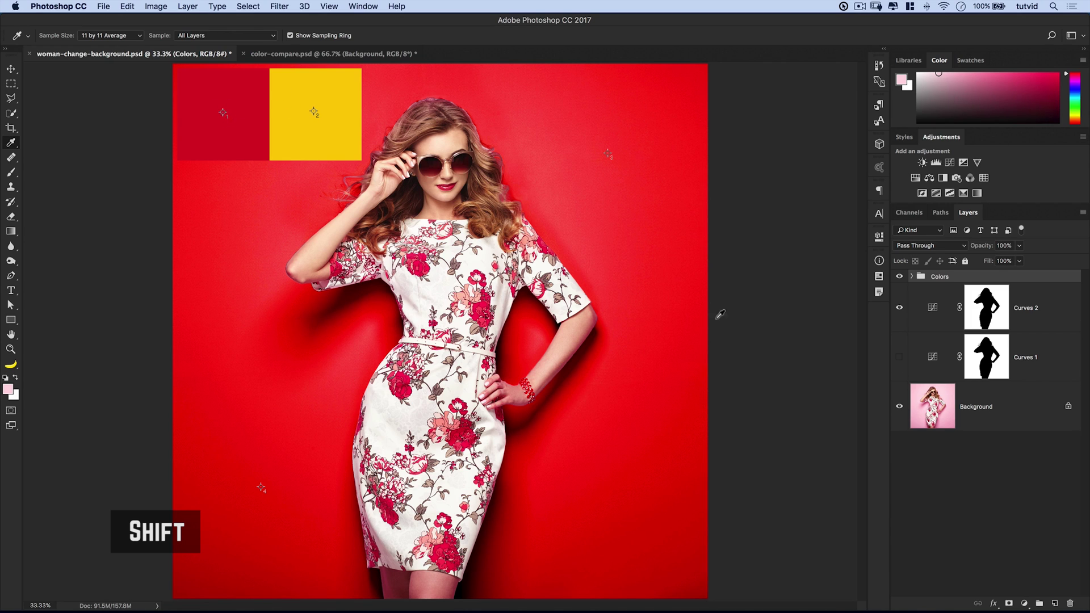
key("v")
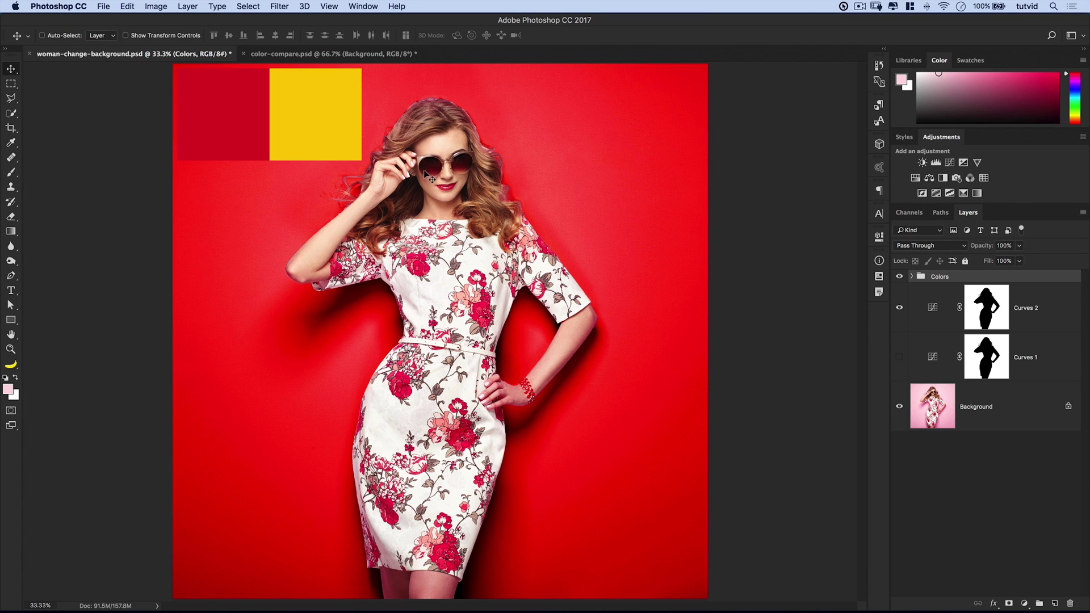
key("i")
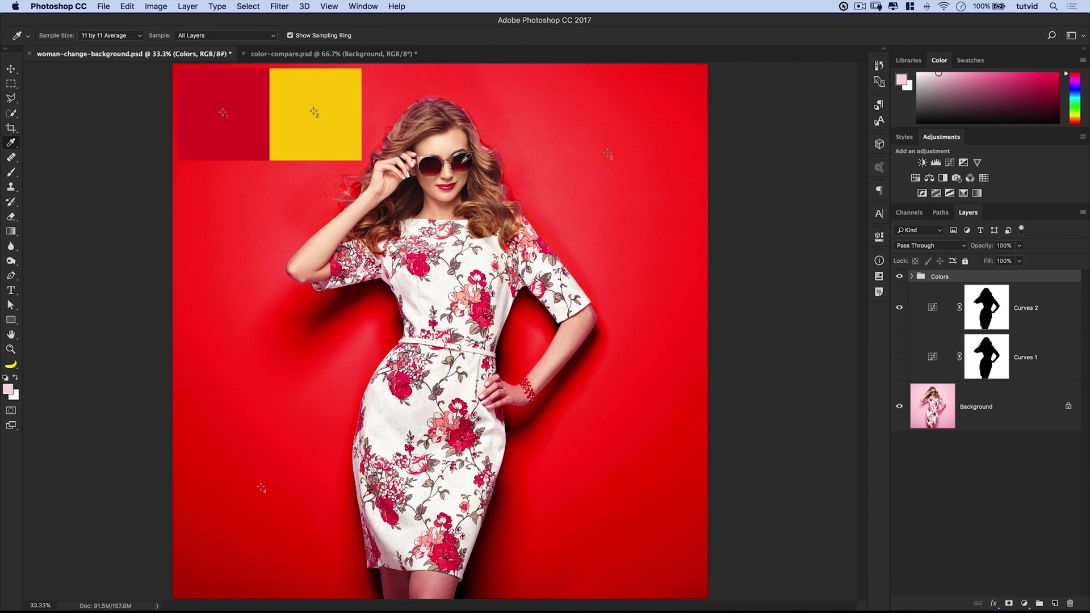
key("v")
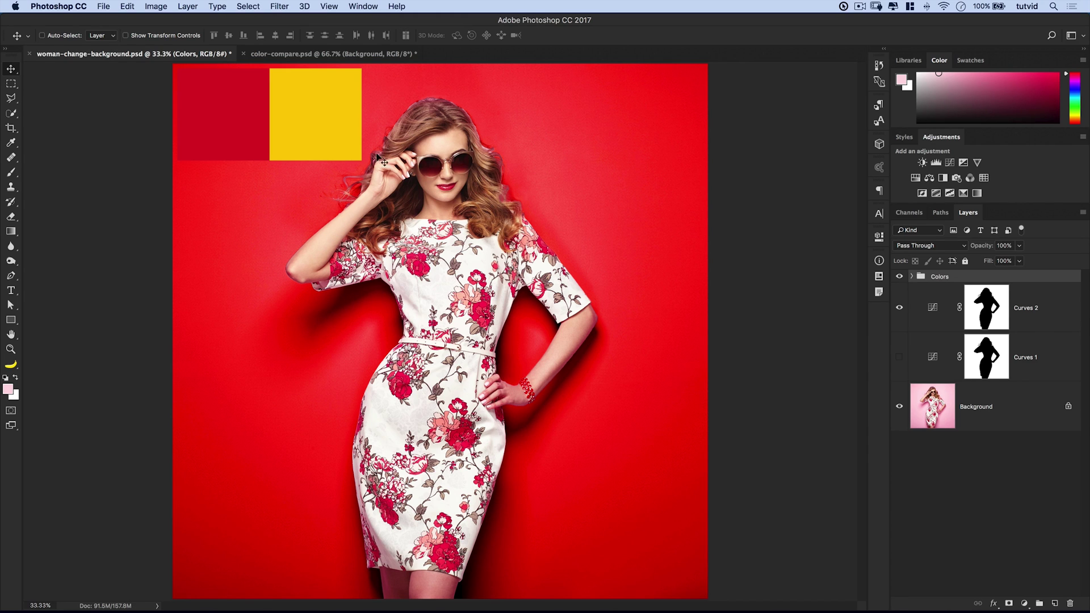
Hide the Colors group, target the Curves 2 mask, and place a vertical guide through the middle of the image.
left_click(900, 277)
key("super+minus")
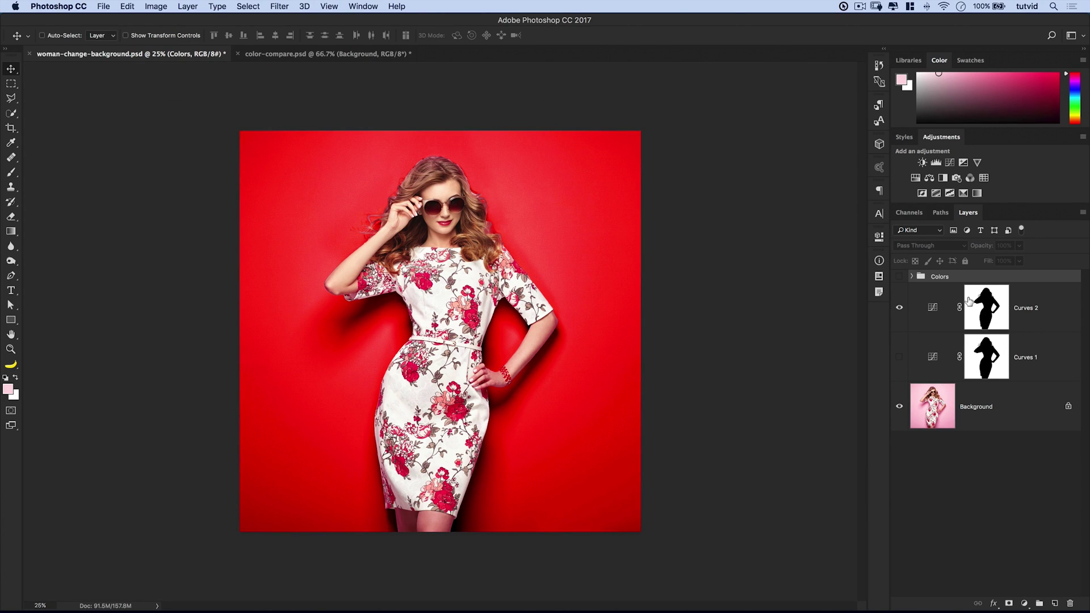
left_click(987, 309)
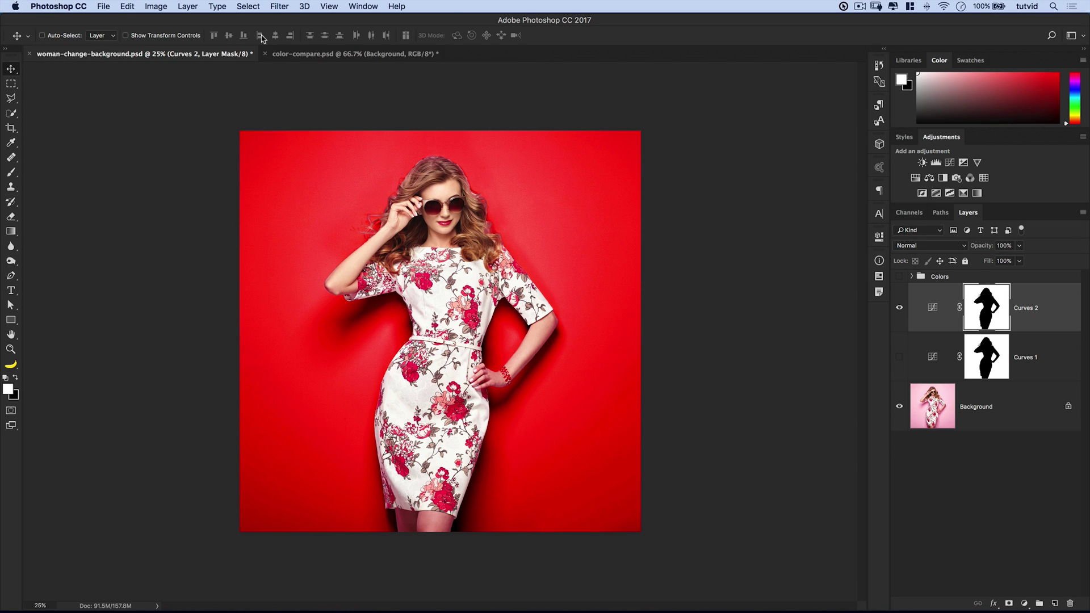
left_click(329, 7)
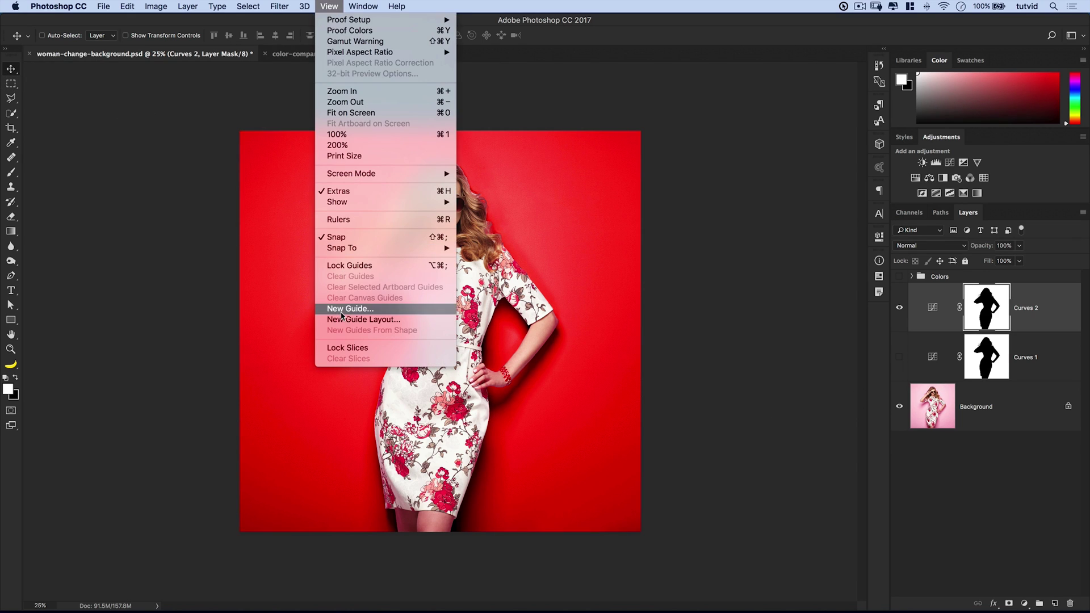
left_click(377, 221)
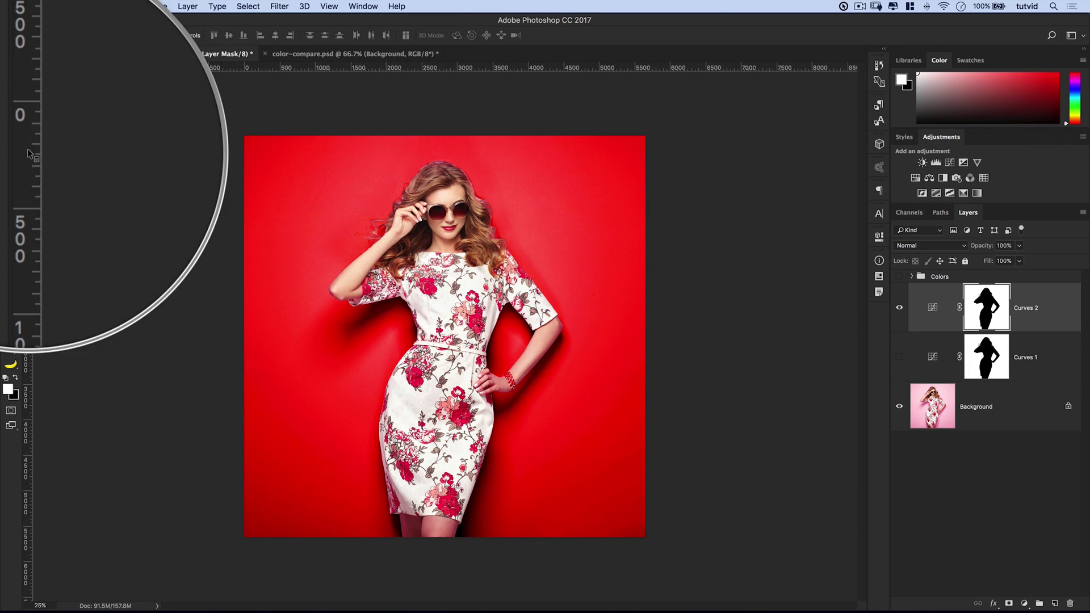
left_click_drag(32, 165, 450, 250)
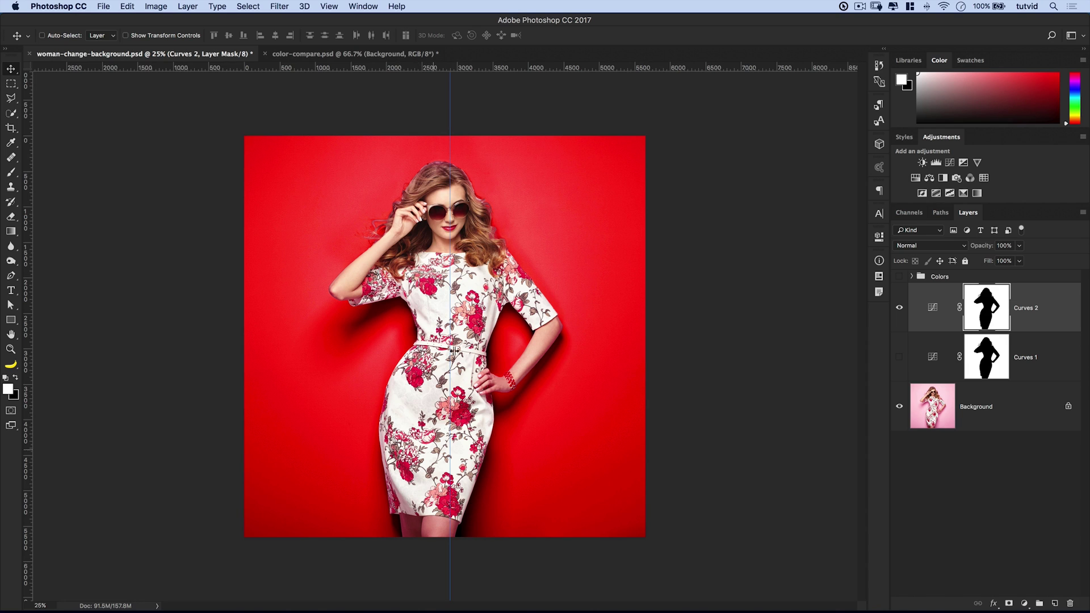
Make a rectangular selection of the image's left half up to the guide and invert it to cover the right half.
left_click(10, 84)
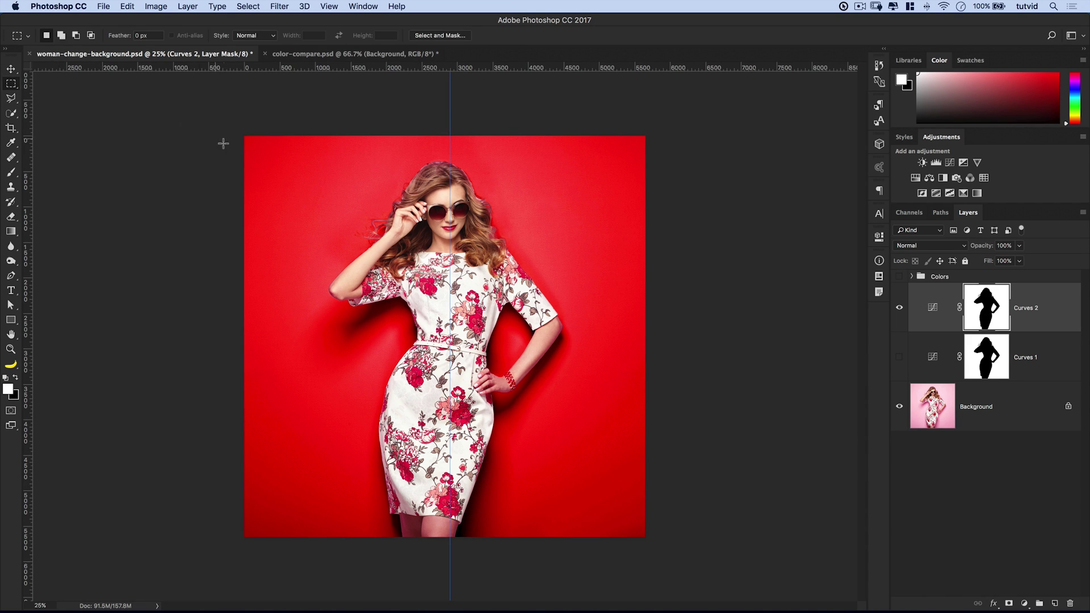
left_click_drag(232, 118, 450, 578)
left_click(250, 8)
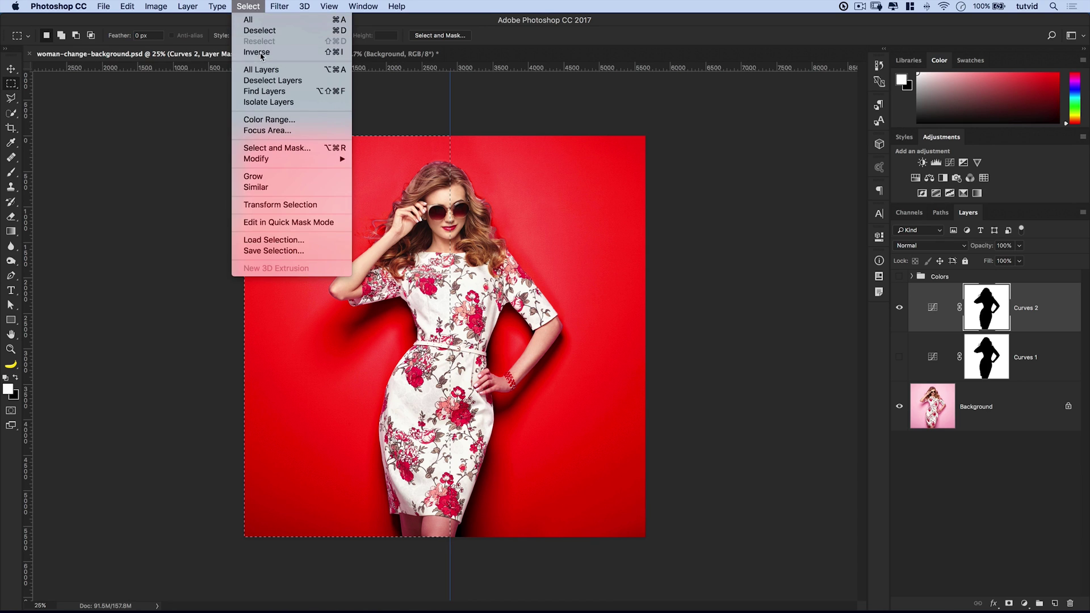
left_click(262, 51)
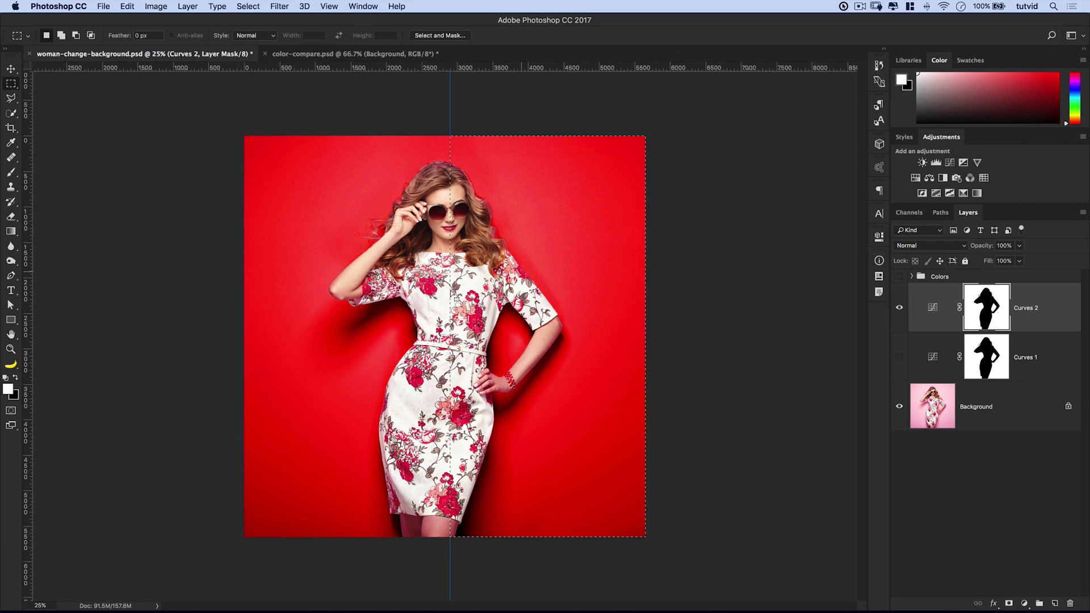
Fill the selected right half of the Curves 2 mask with black and deselect.
left_click(127, 6)
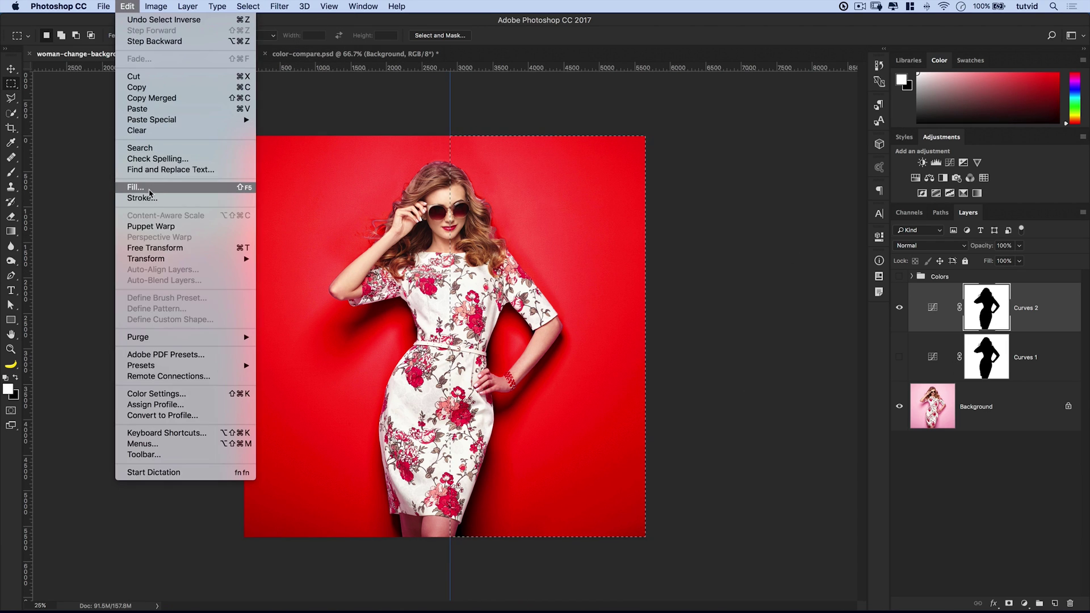
left_click(149, 188)
left_click(467, 288)
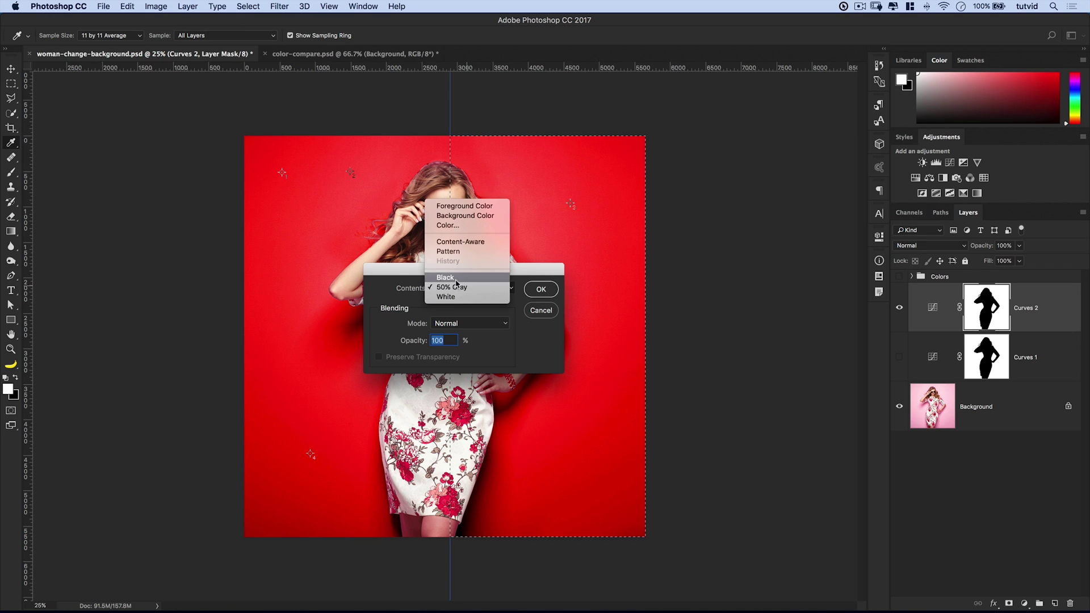
left_click(445, 277)
left_click(540, 290)
key("super+d")
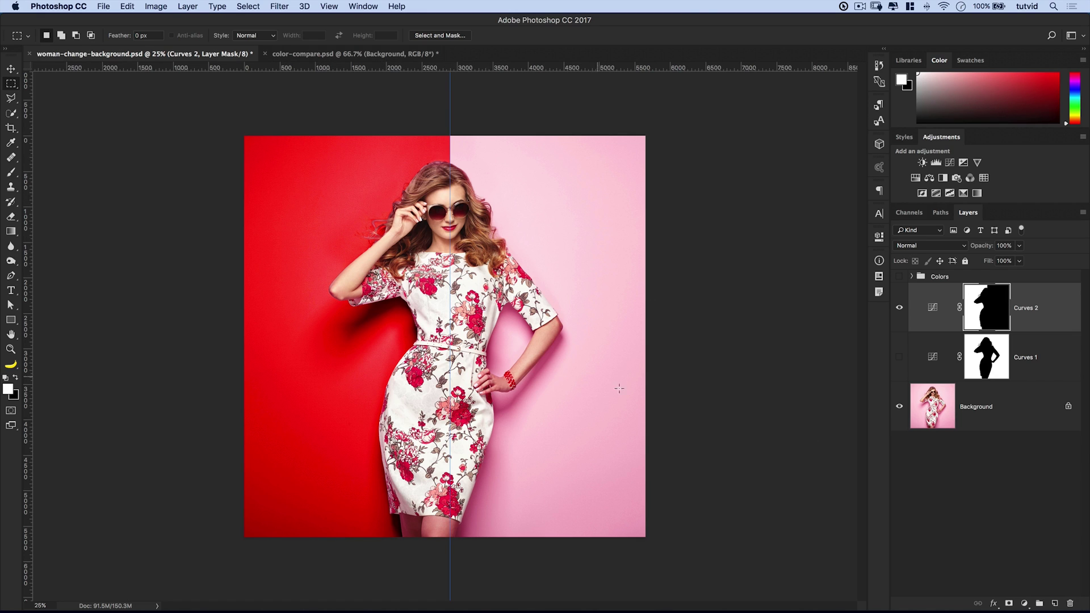
Turn on the Curves 1 layer and select the left half of the image up to the guide.
key("super+semicolon")
key("super+semicolon")
left_click(899, 357)
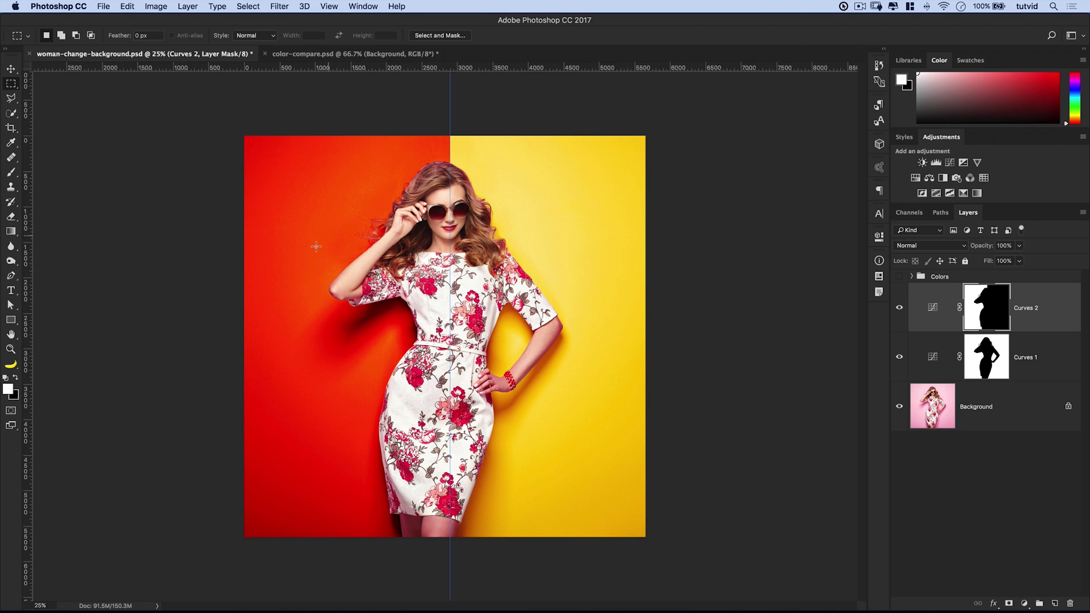
left_click_drag(244, 136, 448, 595)
Fill the selected left half of the Curves 1 mask with black and deselect.
left_click(992, 363)
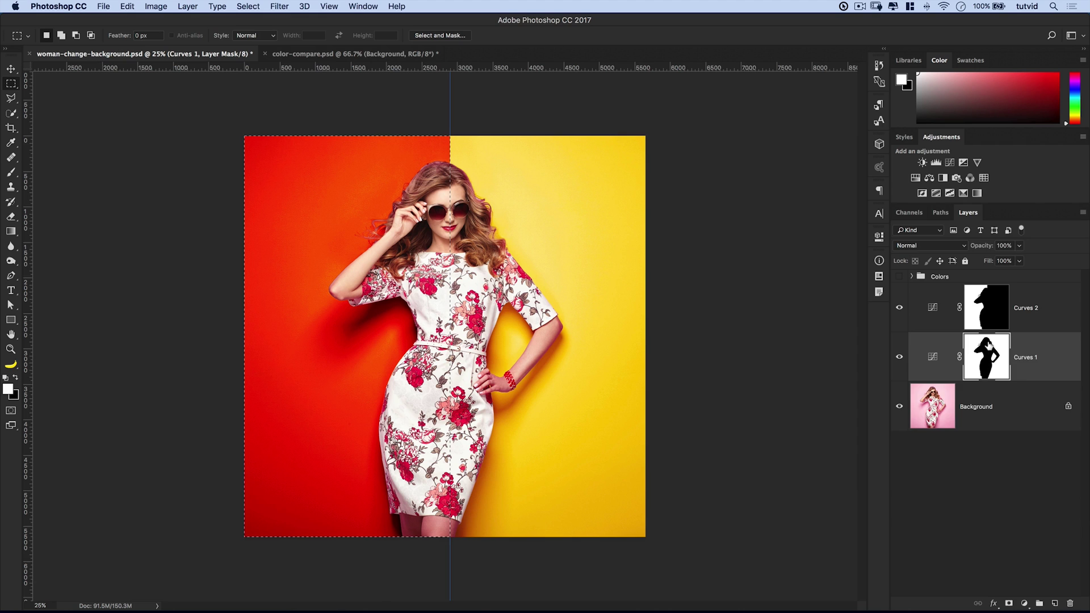
left_click(127, 6)
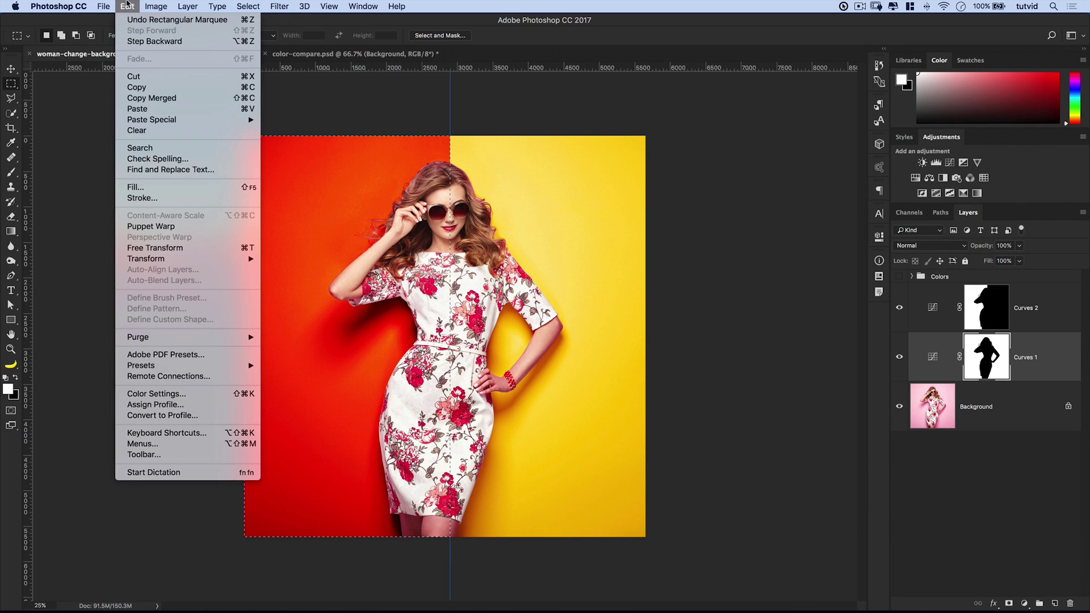
left_click(136, 189)
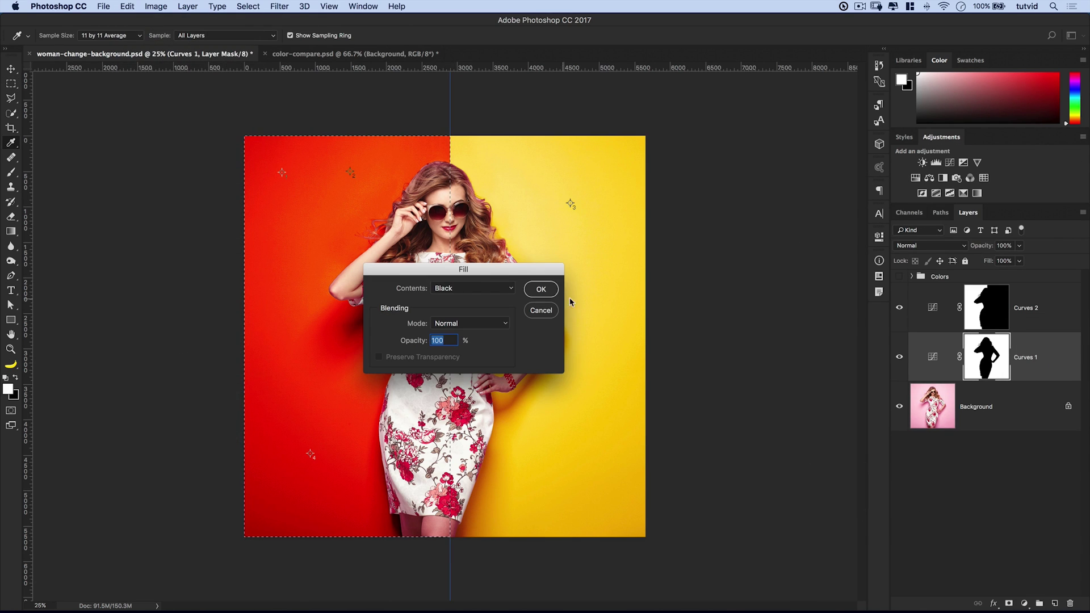
left_click(540, 289)
key("super+d")
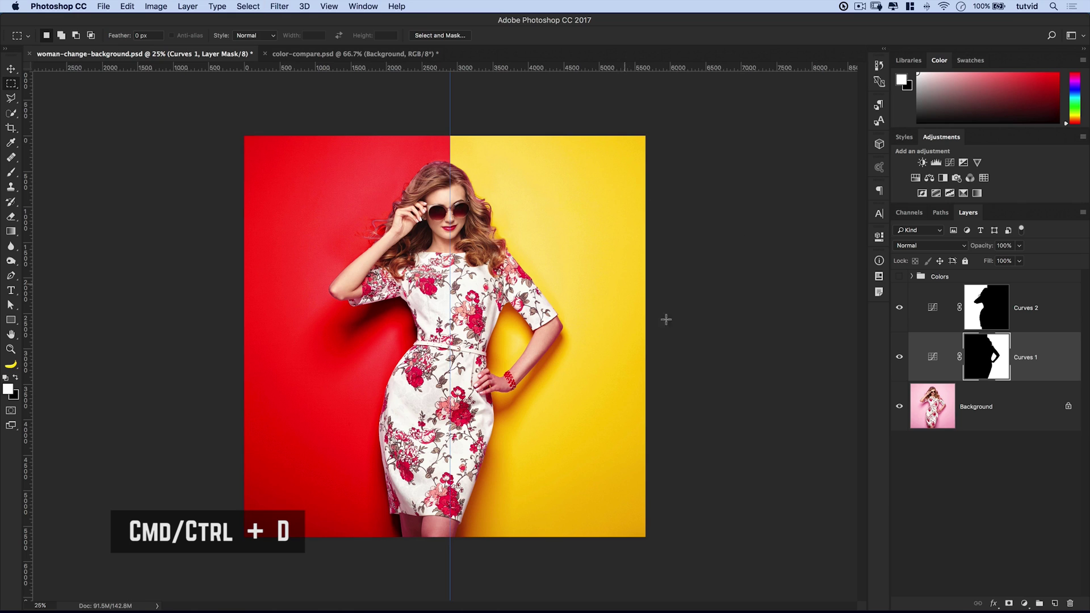
Hide the rulers and guide, and compare the two-color backdrop with the original Background layer alone.
key("super+r")
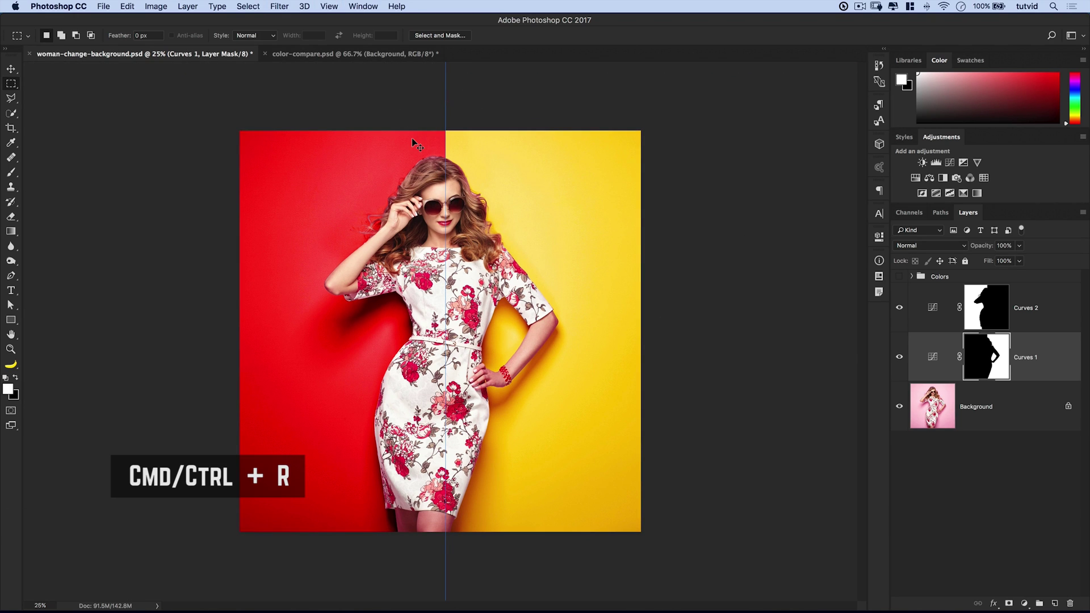
key("super+semicolon")
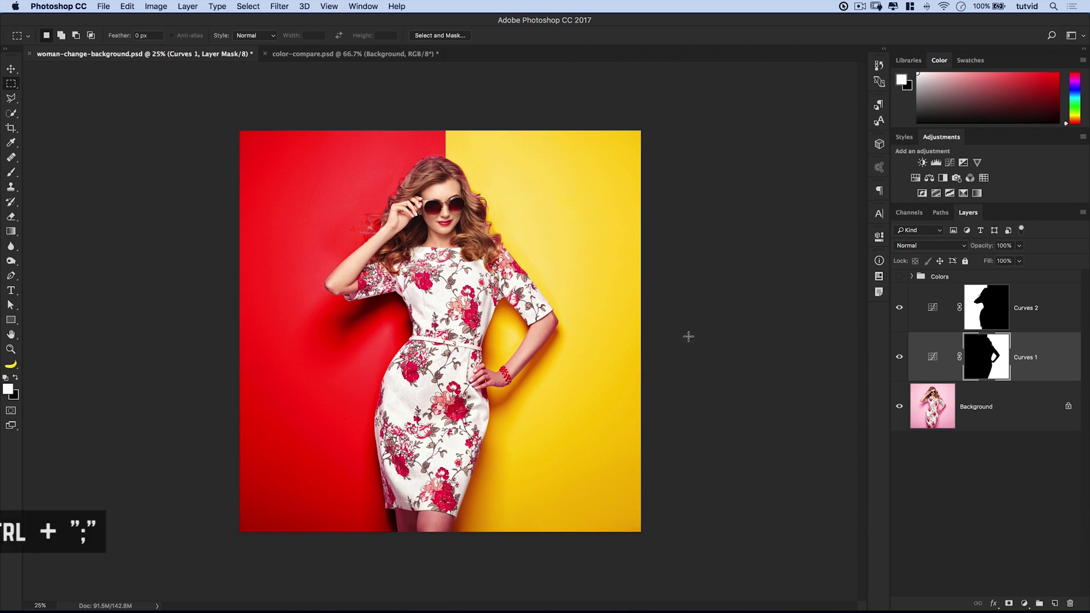
left_click(900, 408, "alt")
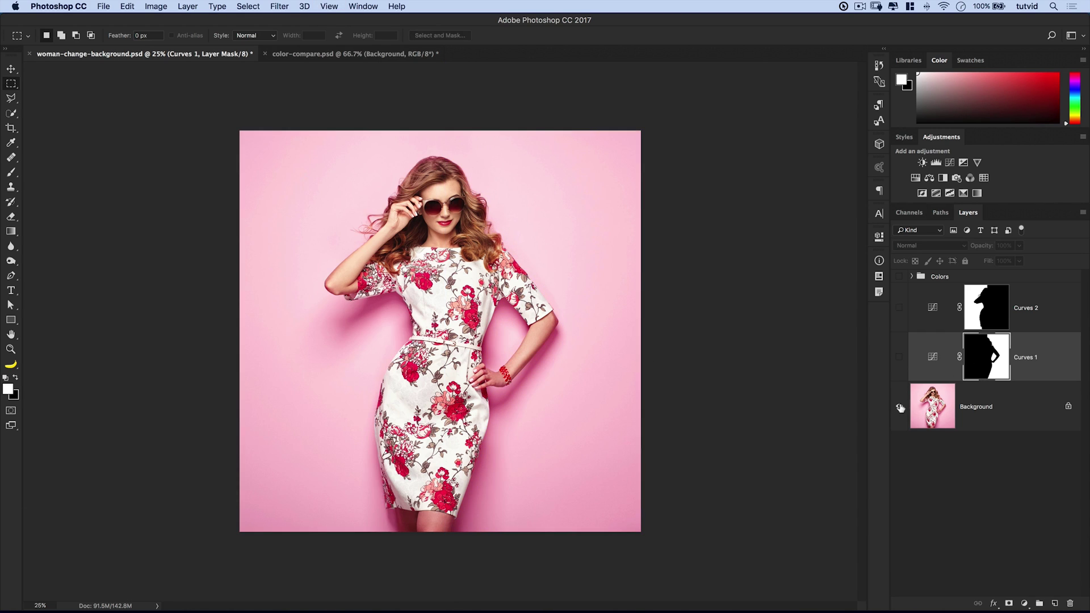
left_click(900, 407, "alt")
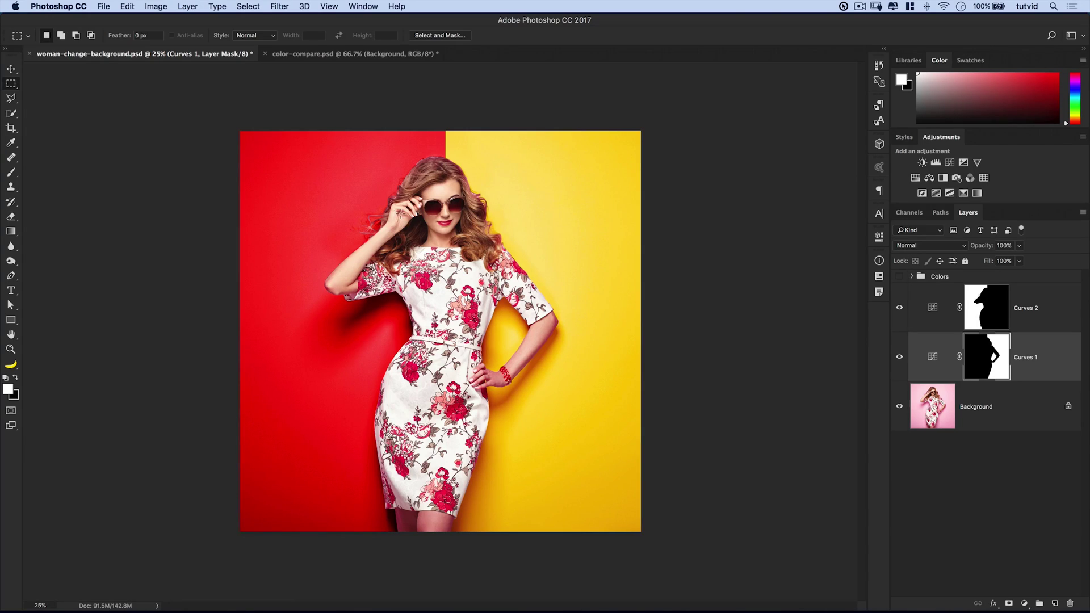
Examine the woman's hair edges against the red and yellow halves of the backdrop up close.
key("z")
left_click(400, 205)
left_click(400, 205)
left_click(400, 205)
left_click_drag(372, 180, 397, 333)
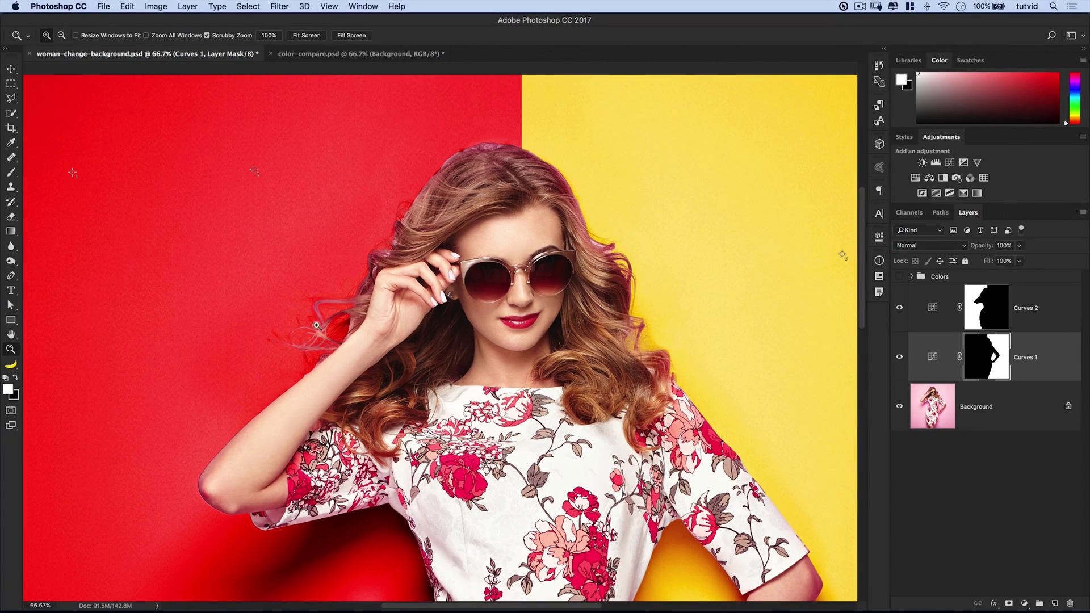
key("super+minus")
key("super+minus")
key("super+minus")
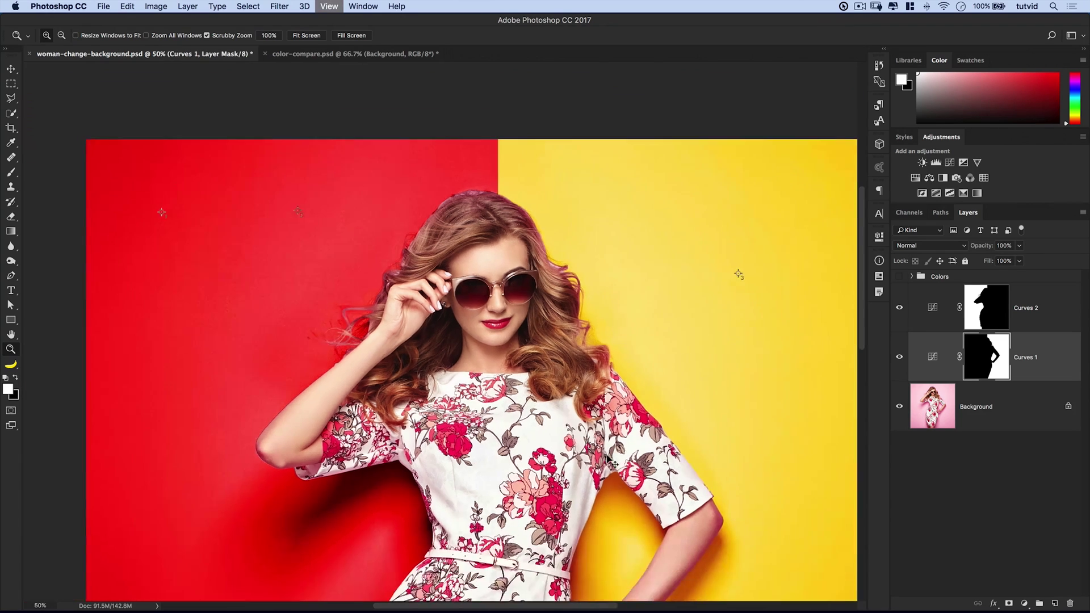
Show the Colors group and move its swatches away from the image corner, closer to the woman's head.
key("v")
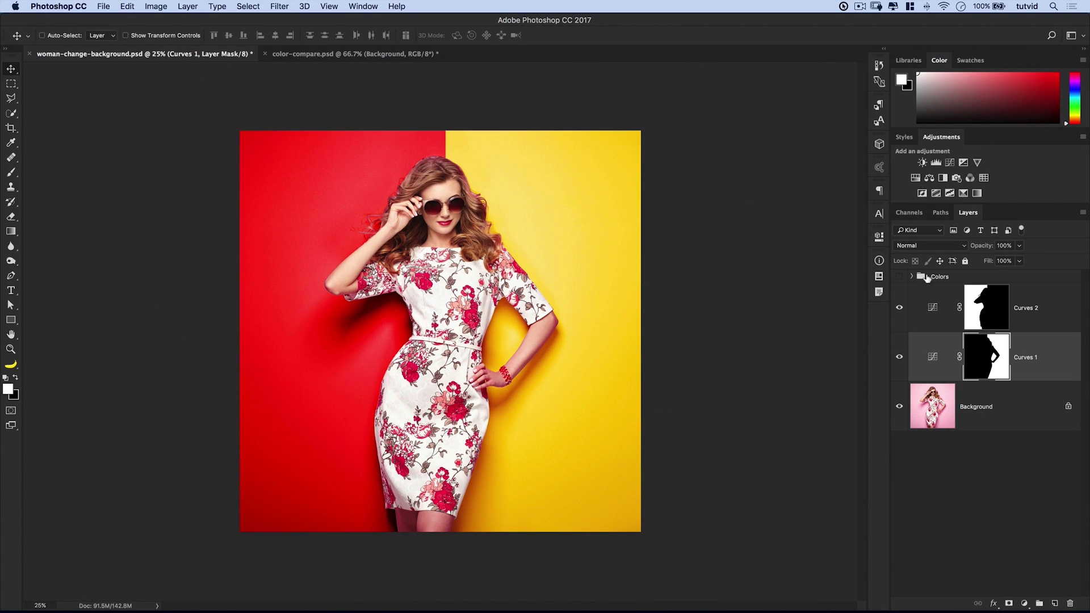
left_click(898, 280)
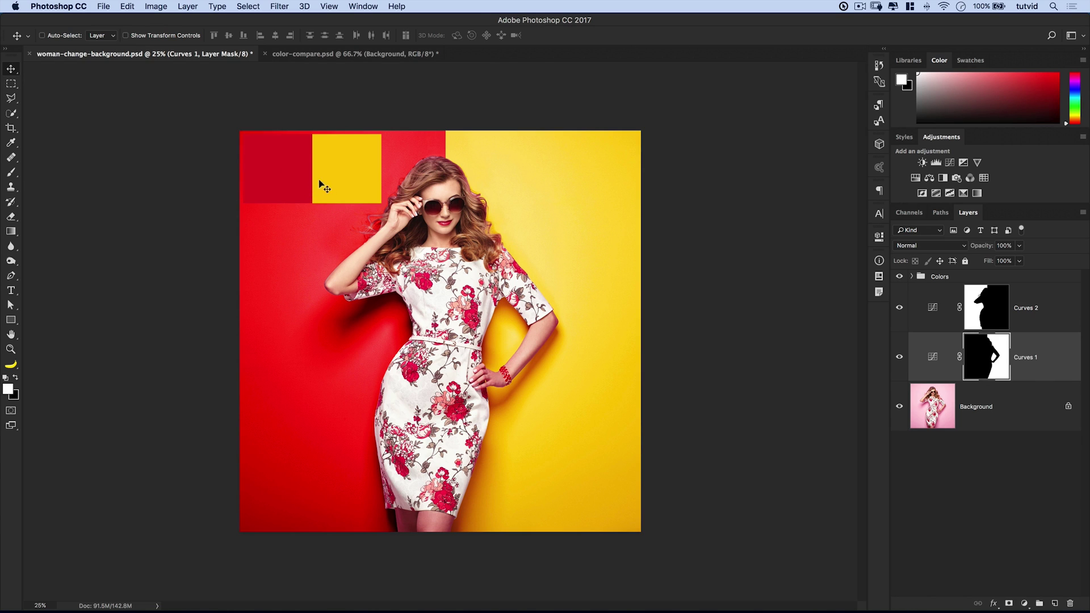
left_click(934, 278)
mouse_move(347, 166)
left_mouse_down()
mouse_move(585, 175)
mouse_move(369, 188)
mouse_move(369, 454)
mouse_move(341, 462)
mouse_move(380, 294)
mouse_move(352, 185)
left_mouse_up()
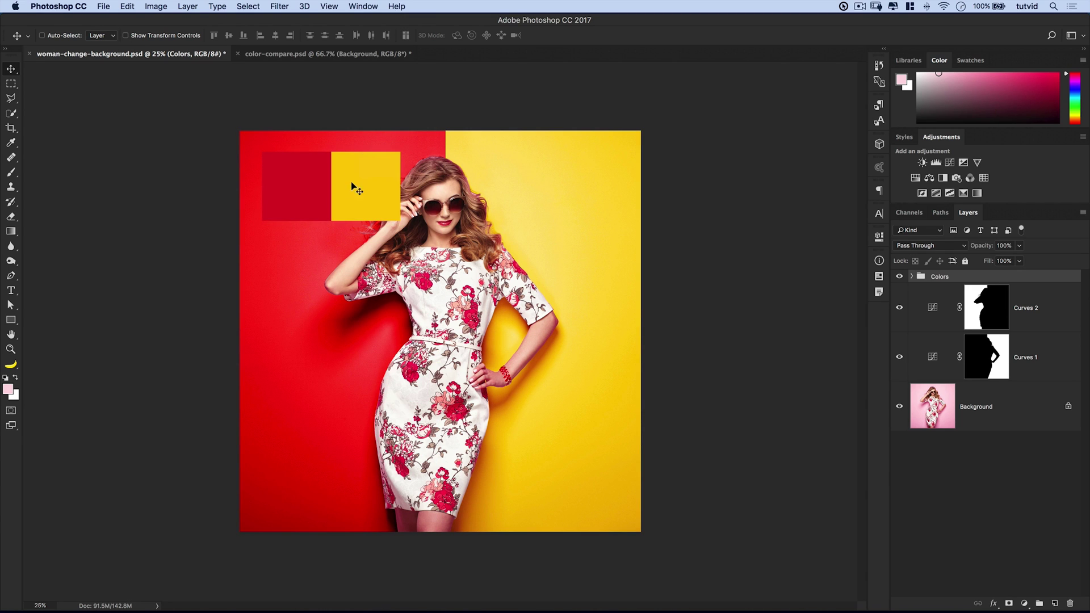
In Curves 2, lower the RGB curve's white point to output 208 and nudge its middle point slightly down.
double_click(931, 307)
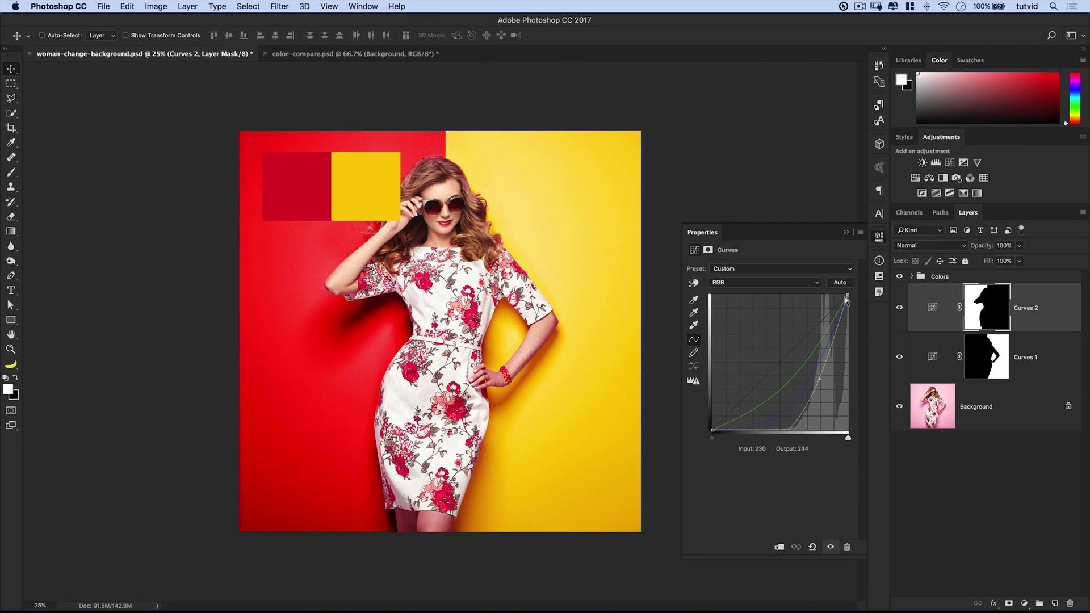
left_click_drag(847, 294, 853, 320)
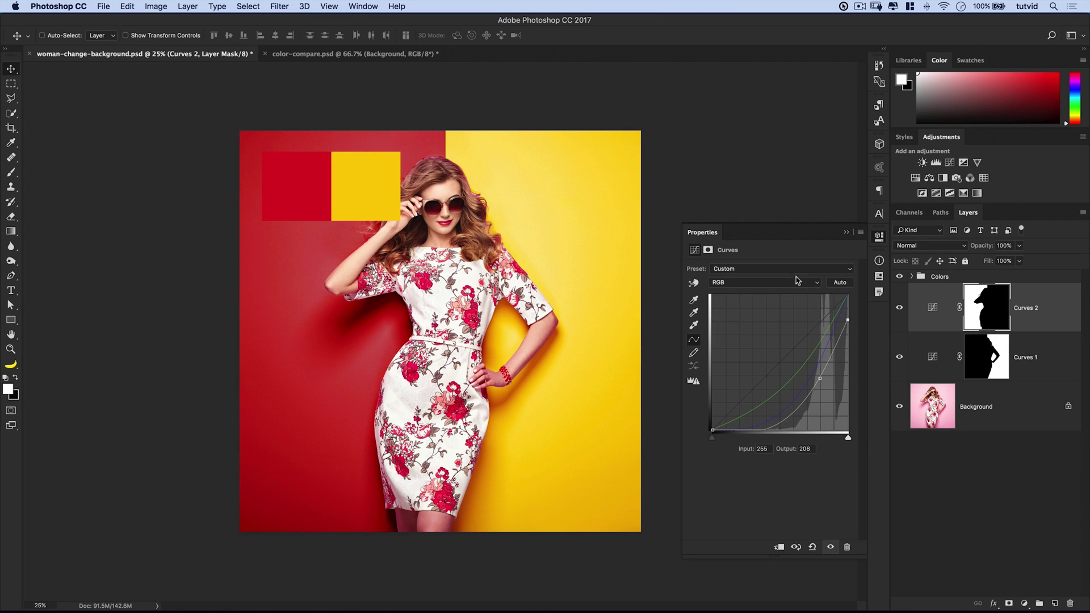
left_click_drag(820, 378, 822, 380)
Lower the Curves 2 green channel point at input 193 slightly.
left_click(755, 283)
left_click(756, 302)
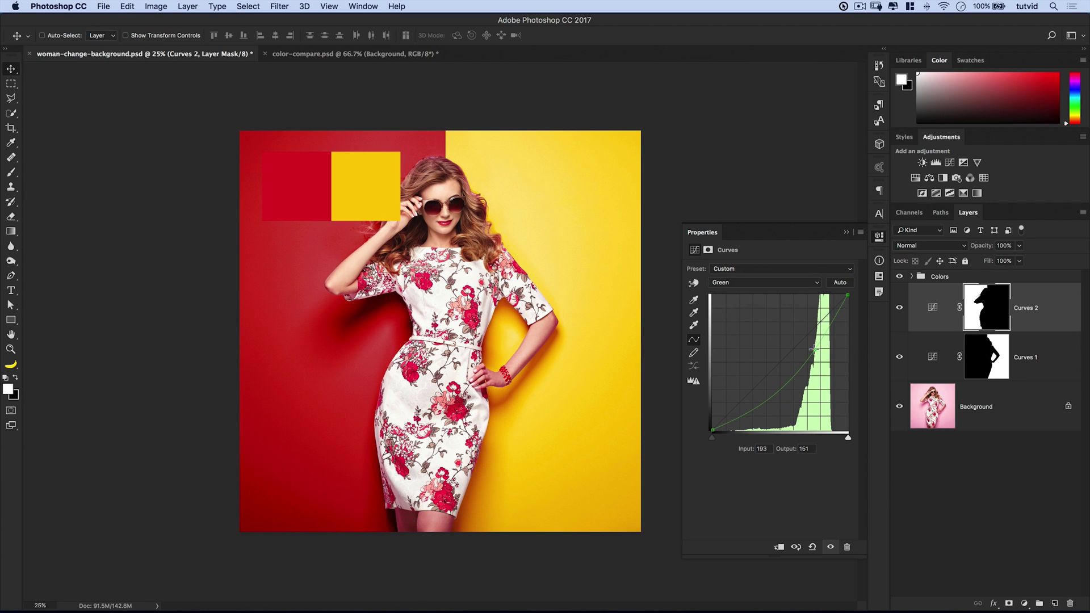
left_click_drag(814, 349, 814, 355)
Collapse the curve properties and hide the Colors group to view the whole recolored image without swatches.
left_click(881, 238)
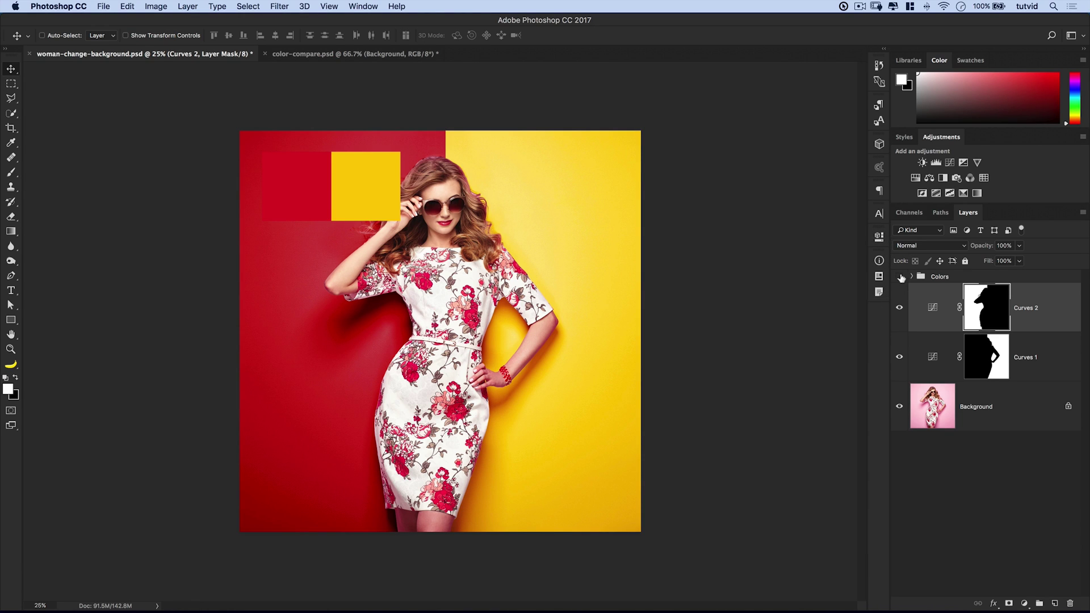
left_click(900, 277)
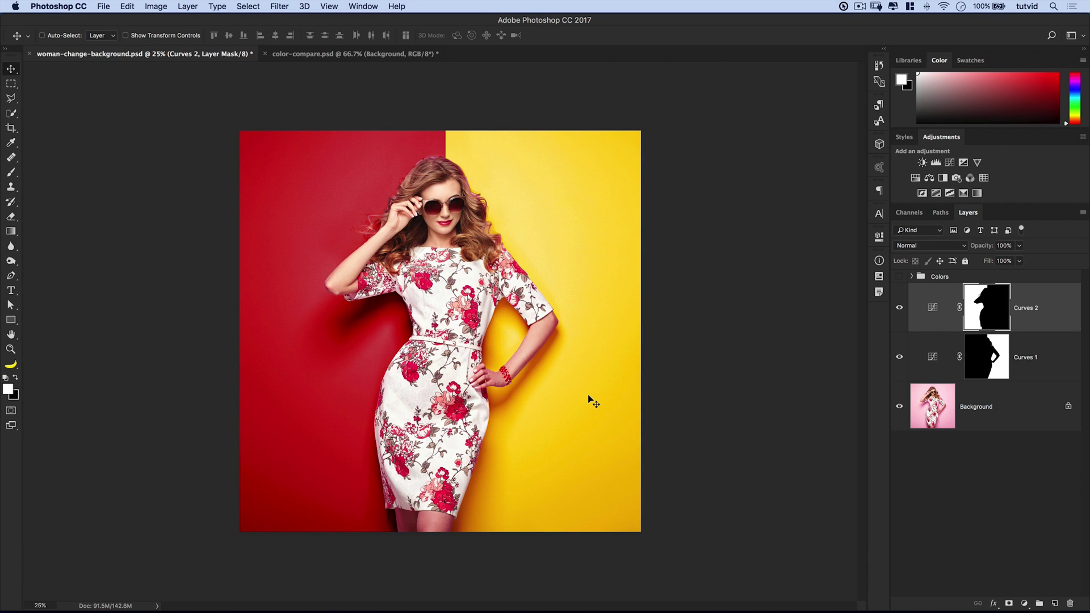
key("super+0")
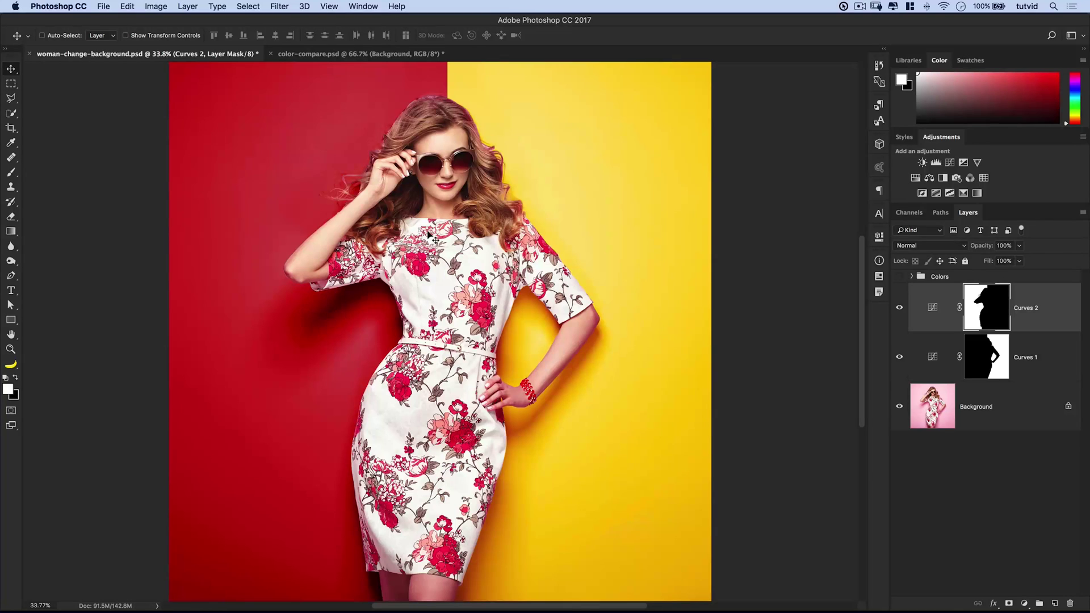